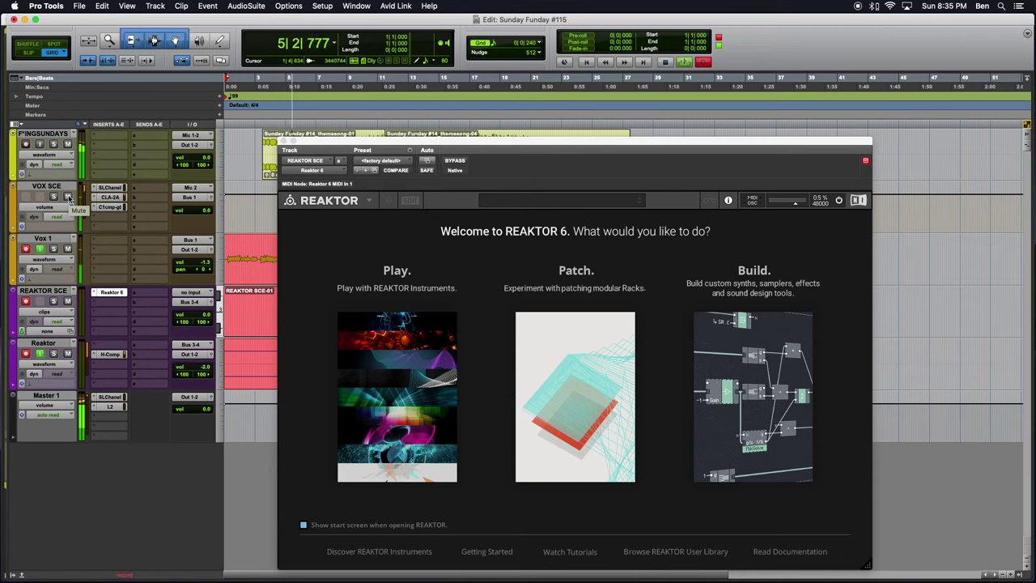
Step: Toggle the mute on the VOX SCE track
{"action": "left_click", "coordinate": [69, 197]}
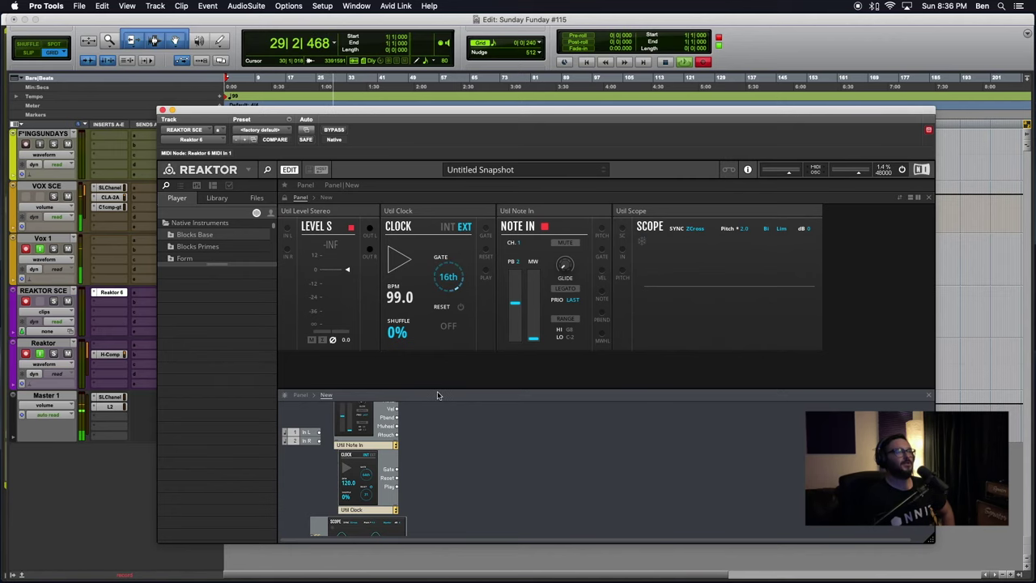
Step: Enlarge the structure view slightly and open the _Synite Audio folder under _6.3 Blocks in the user library
{"action": "left_click_drag", "start_coordinate": [435, 389], "coordinate": [435, 374]}
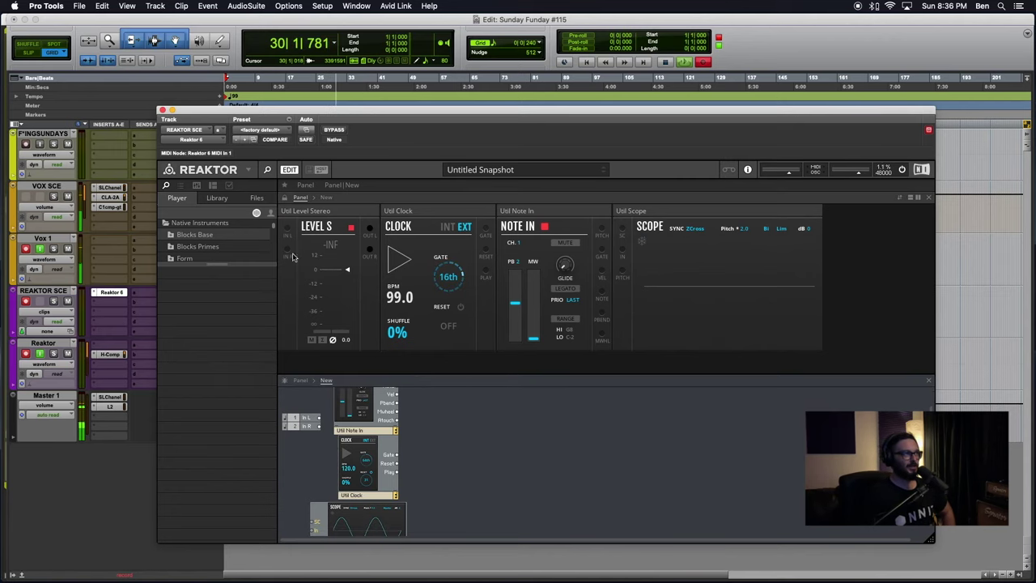
{"action": "left_click", "coordinate": [223, 222]}
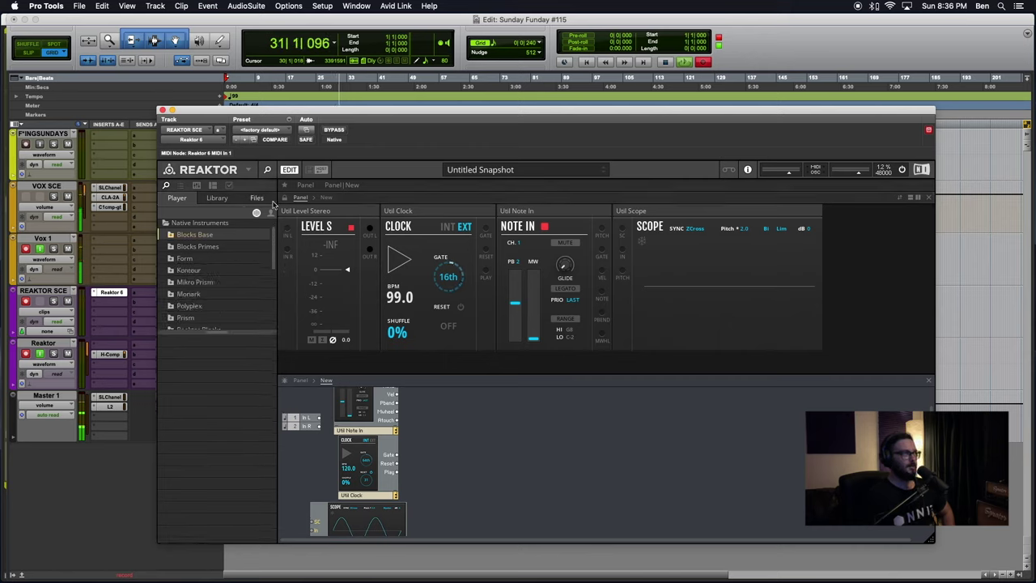
{"action": "left_click", "coordinate": [217, 199]}
{"action": "left_click", "coordinate": [166, 239]}
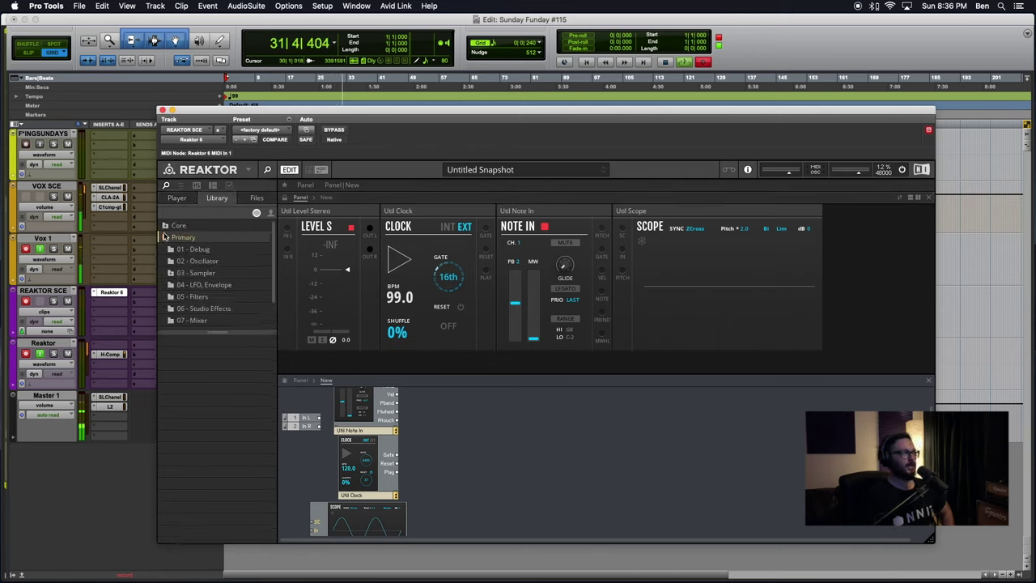
{"action": "left_click", "coordinate": [176, 198]}
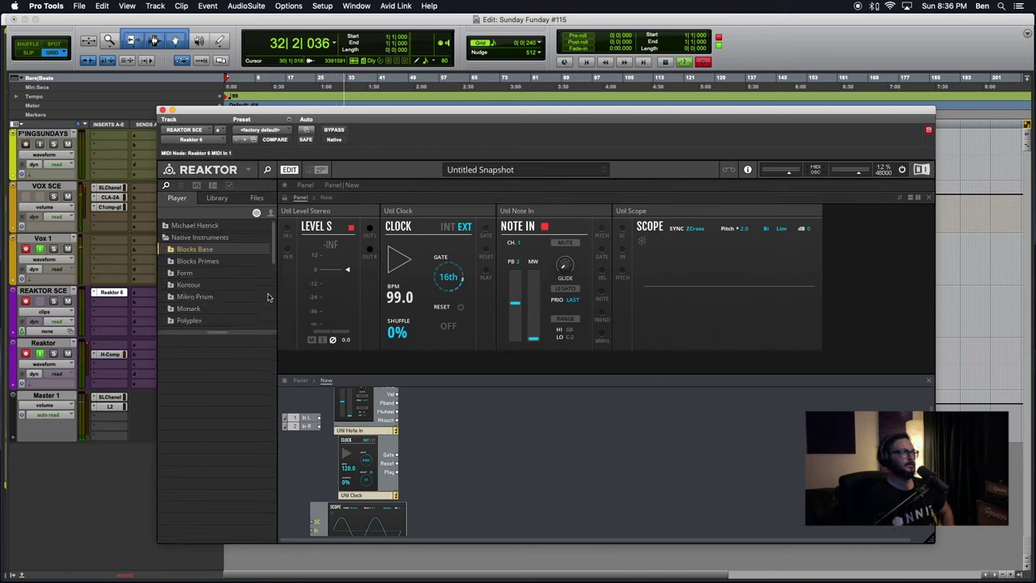
{"action": "left_click", "coordinate": [218, 199]}
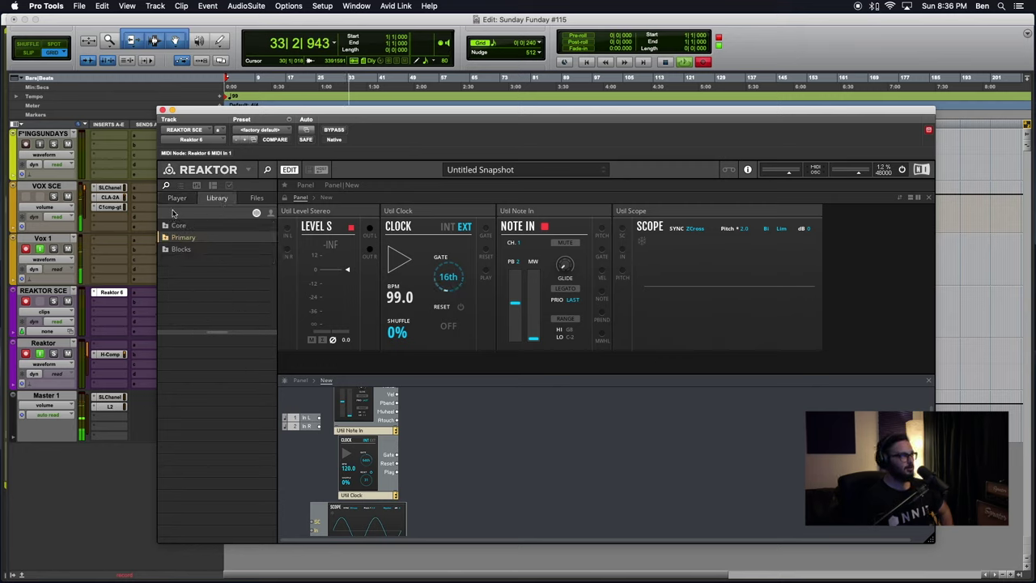
{"action": "left_click", "coordinate": [271, 214]}
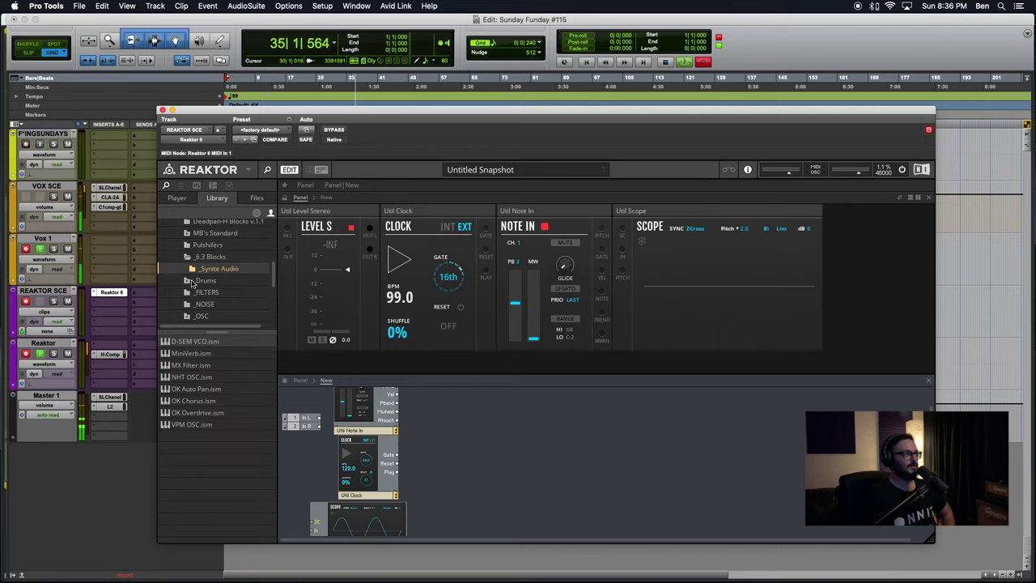
{"action": "scroll", "coordinate": [206, 277], "scroll_direction": "up", "scroll_amount": 1}
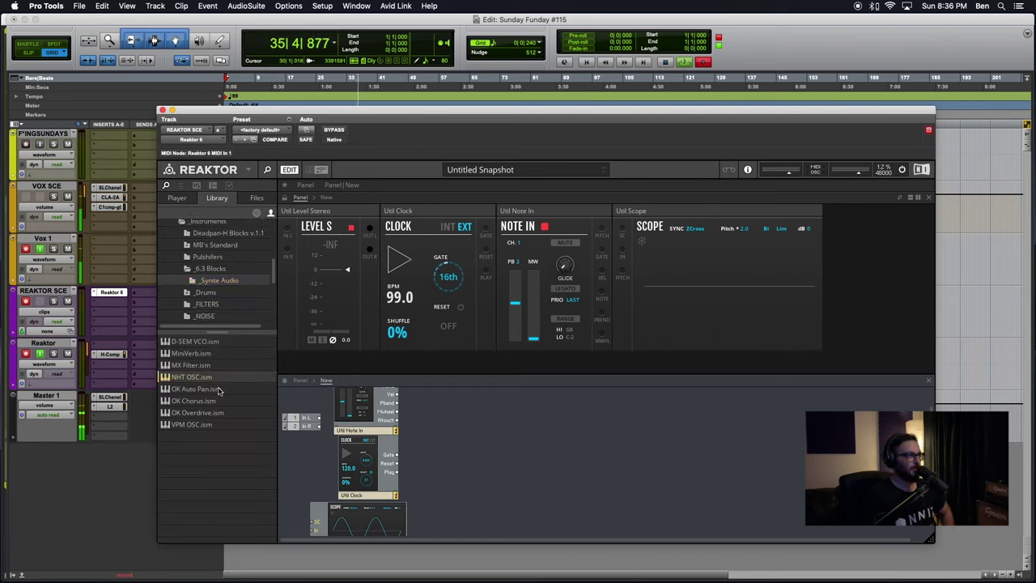
Step: Add the NHT OSC and MX Filter blocks side by side to the structure, with space between them
{"action": "left_click_drag", "start_coordinate": [219, 379], "coordinate": [531, 410]}
{"action": "left_click_drag", "start_coordinate": [597, 412], "coordinate": [518, 405]}
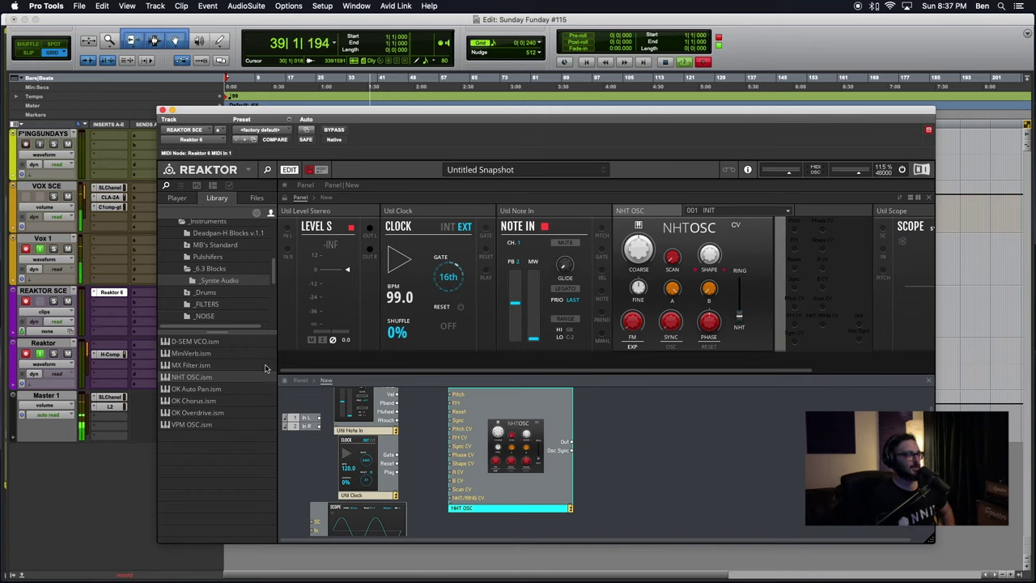
{"action": "left_click_drag", "start_coordinate": [204, 365], "coordinate": [623, 416]}
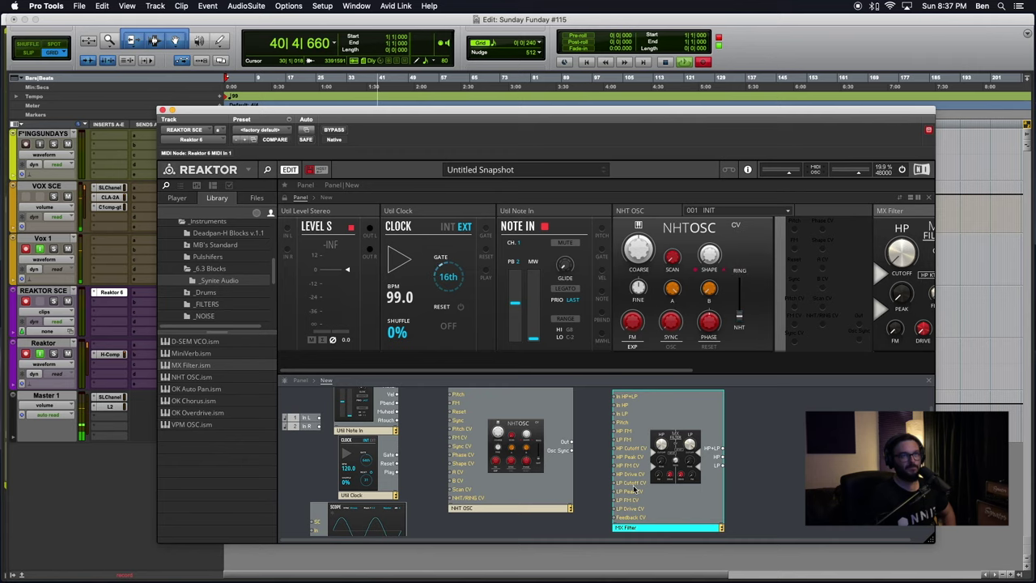
{"action": "scroll", "coordinate": [752, 273], "scroll_direction": "right", "scroll_amount": 5}
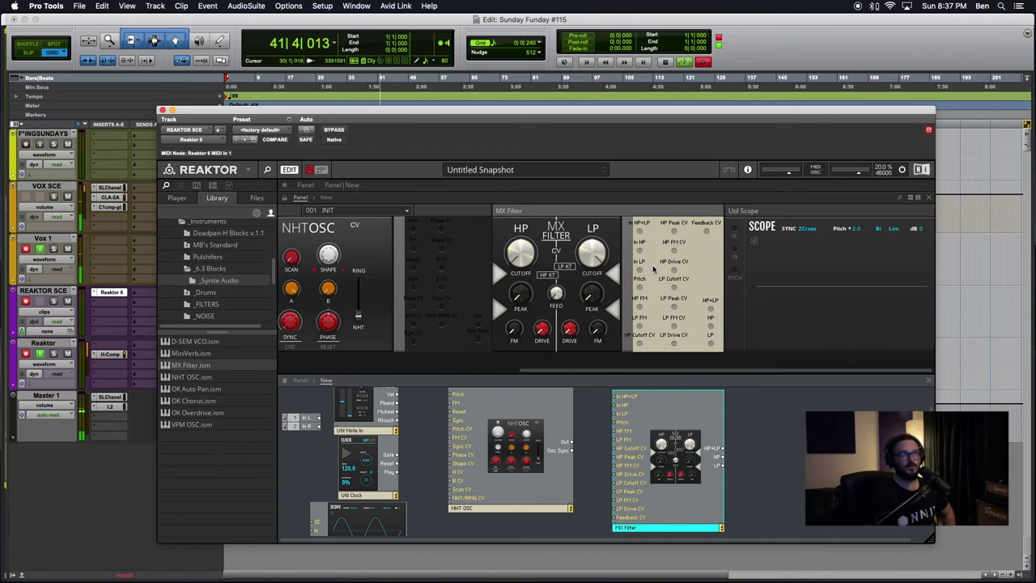
{"action": "scroll", "coordinate": [654, 269], "scroll_direction": "left", "scroll_amount": 5}
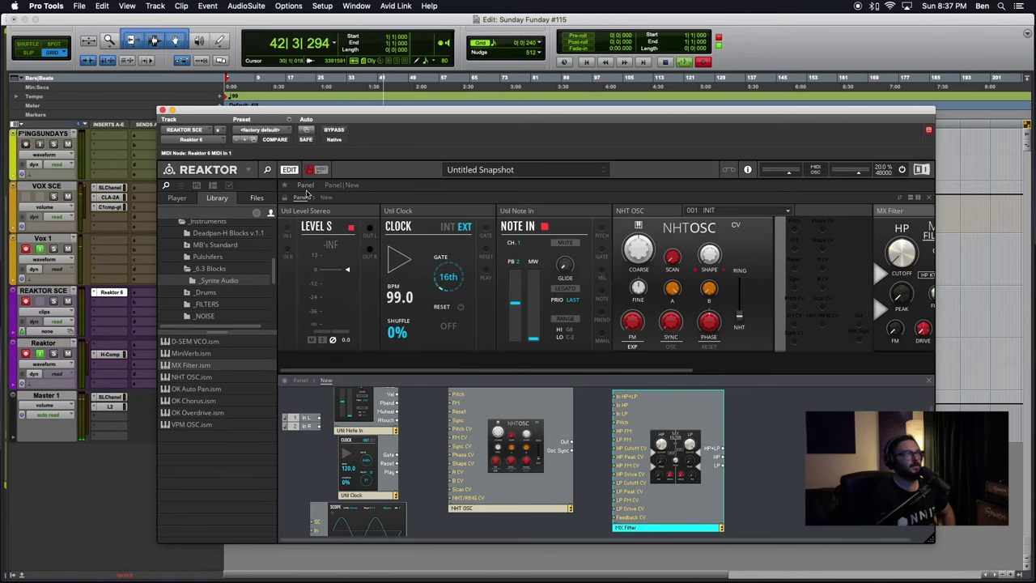
Step: Move the plug-in window higher on the screen and show only the ensemble's panel view
{"action": "left_click_drag", "start_coordinate": [258, 111], "coordinate": [216, 38]}
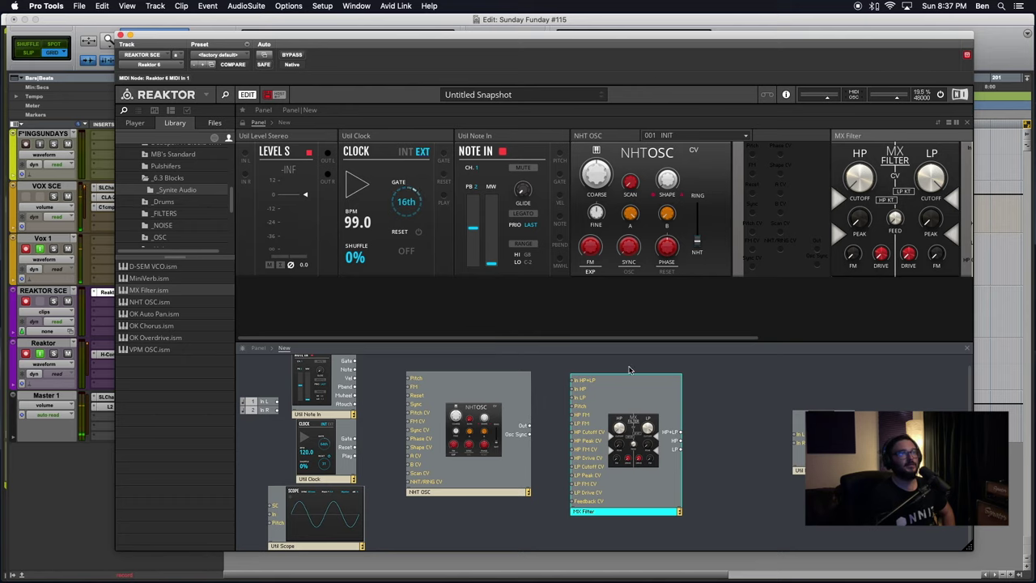
{"action": "left_click", "coordinate": [620, 351]}
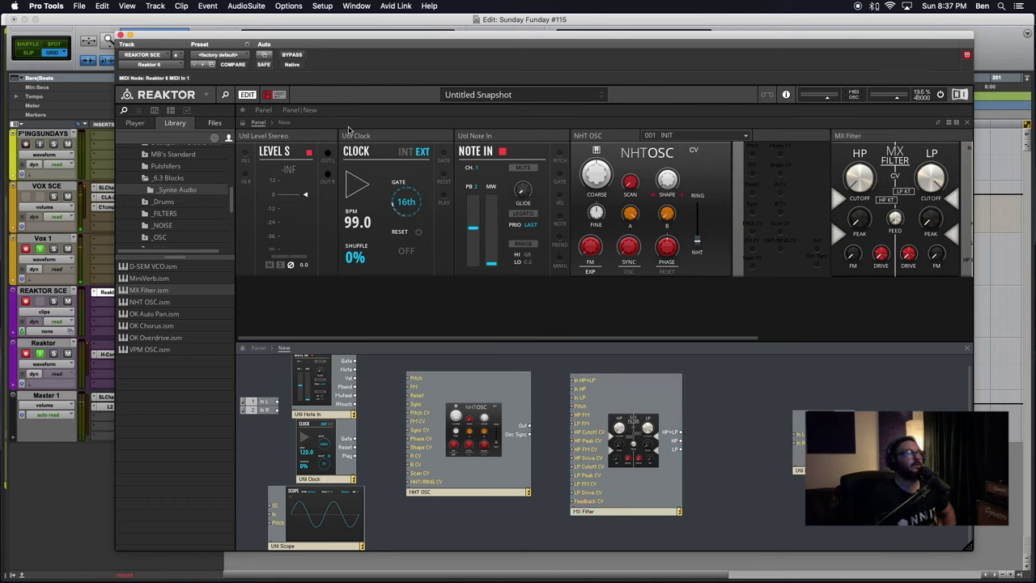
{"action": "left_click", "coordinate": [265, 110]}
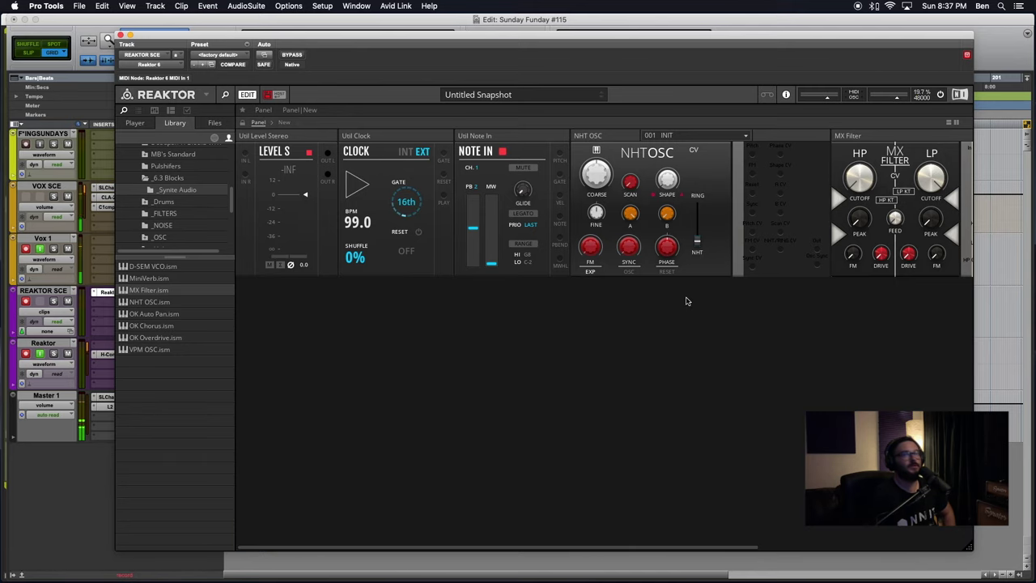
{"action": "scroll", "coordinate": [679, 343], "scroll_direction": "right", "scroll_amount": 5}
{"action": "scroll", "coordinate": [680, 342], "scroll_direction": "left", "scroll_amount": 5}
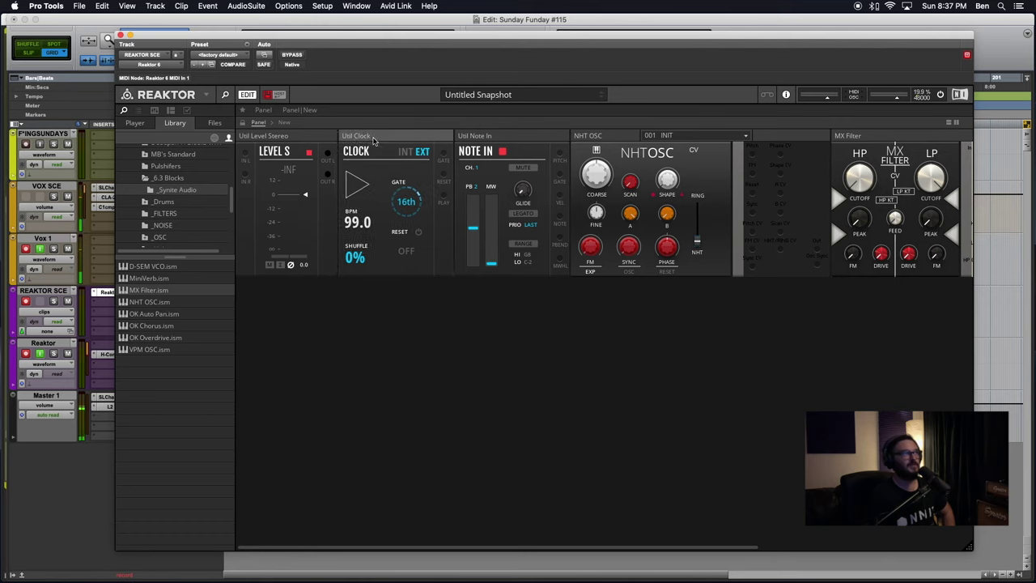
Step: Move the Util Level Stereo and Util Clock blocks into a second row beneath the other blocks
{"action": "left_click_drag", "start_coordinate": [281, 136], "coordinate": [281, 285]}
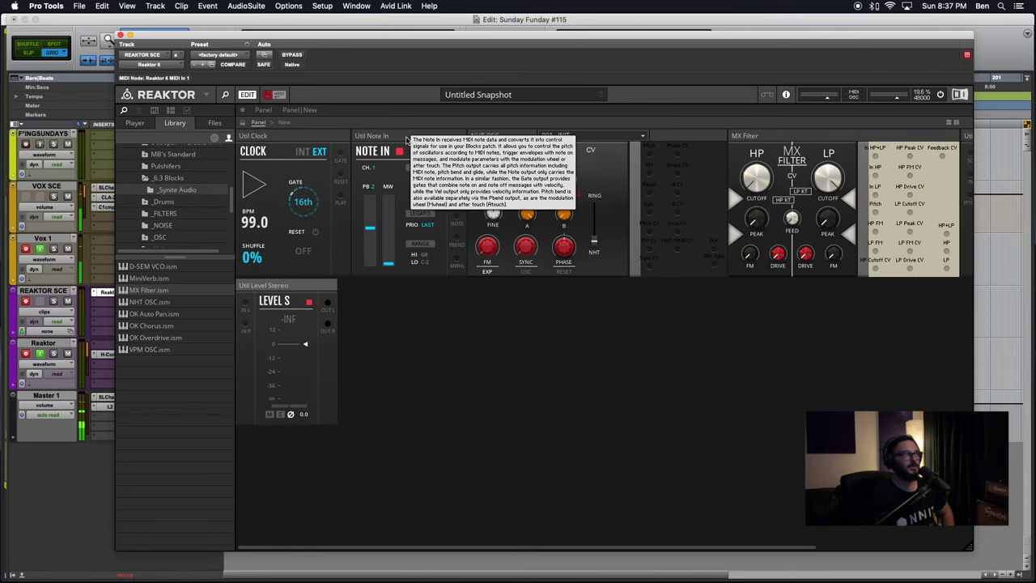
{"action": "left_click_drag", "start_coordinate": [331, 142], "coordinate": [284, 300]}
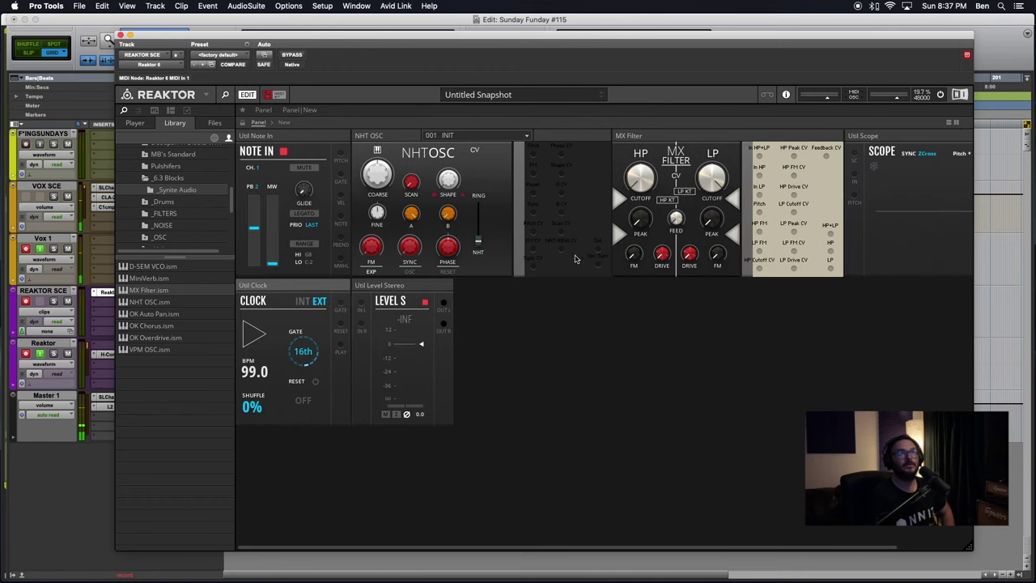
Step: Delete the Util Scope block from the rack and enlarge the plug-in window
{"action": "left_click", "coordinate": [878, 137]}
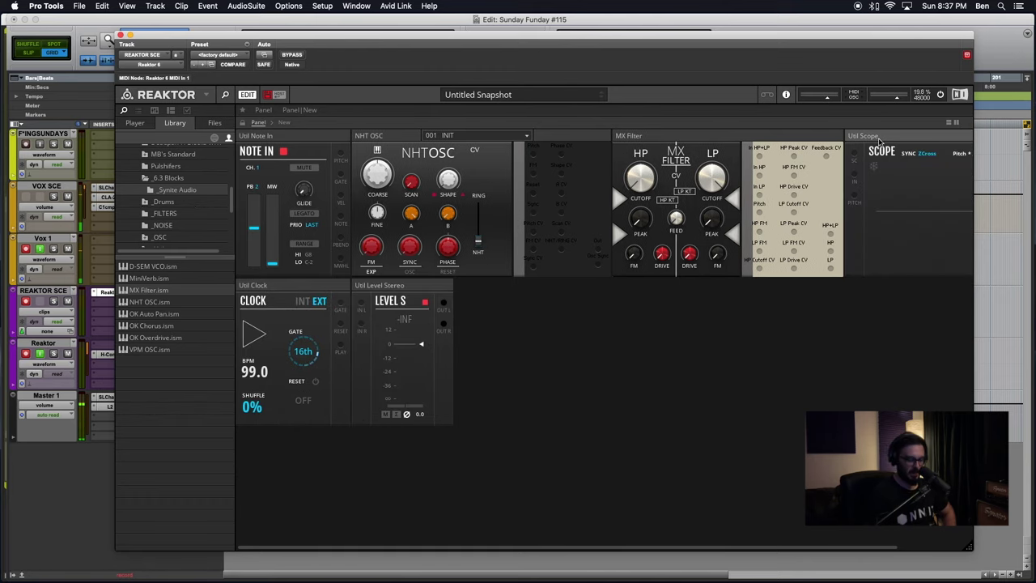
{"action": "key", "text": "BackSpace"}
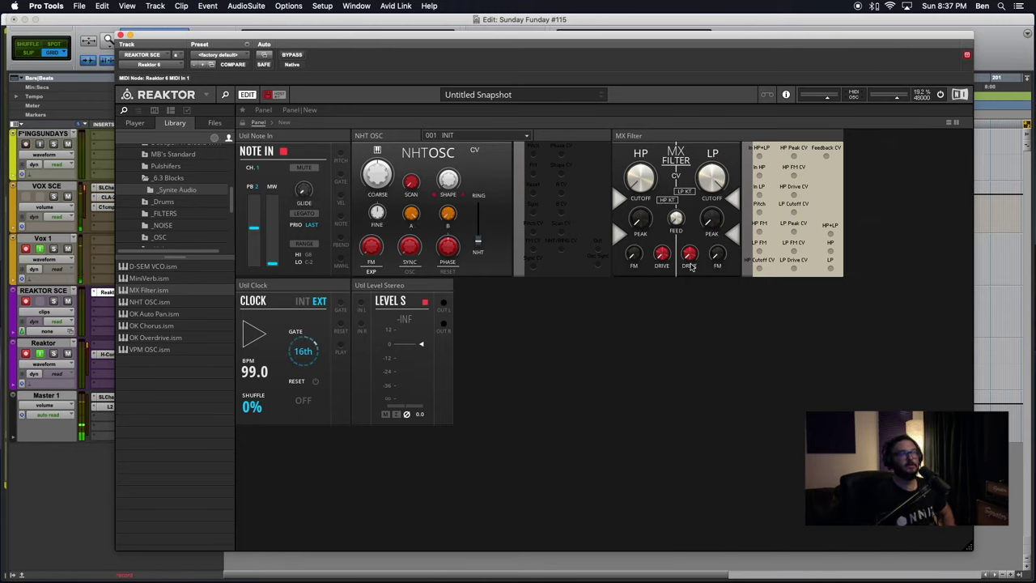
{"action": "left_click_drag", "start_coordinate": [966, 549], "coordinate": [997, 569]}
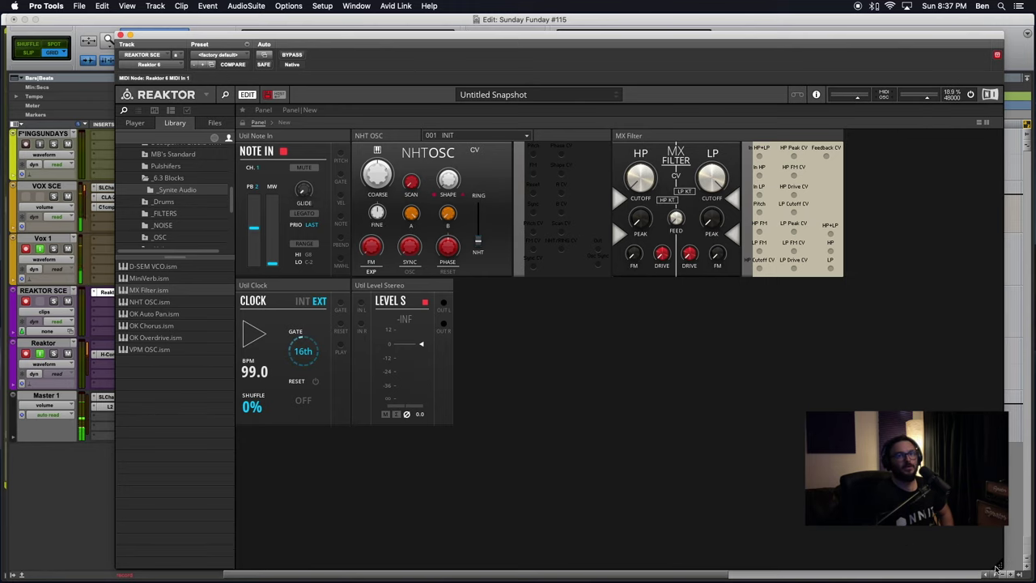
Step: Expand the Blocks folder in the factory library and give the folder list more height
{"action": "left_click", "coordinate": [135, 123]}
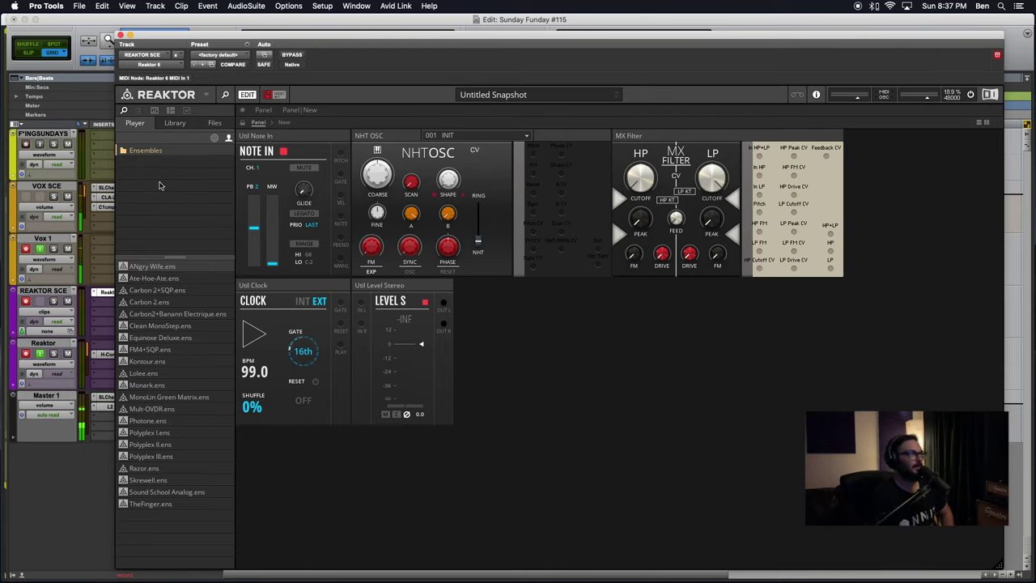
{"action": "left_click", "coordinate": [181, 125]}
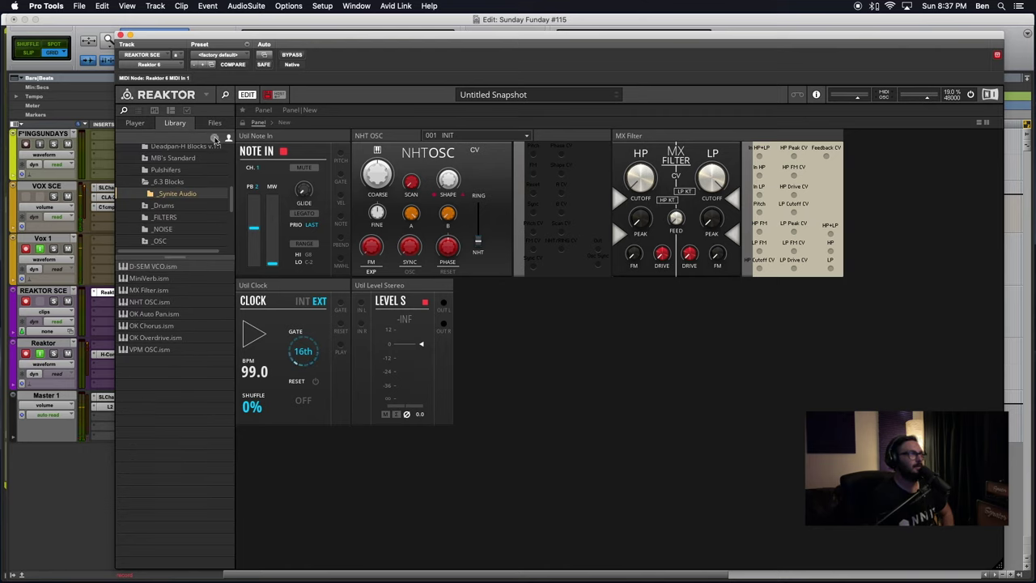
{"action": "left_click", "coordinate": [215, 138]}
{"action": "left_click", "coordinate": [126, 174]}
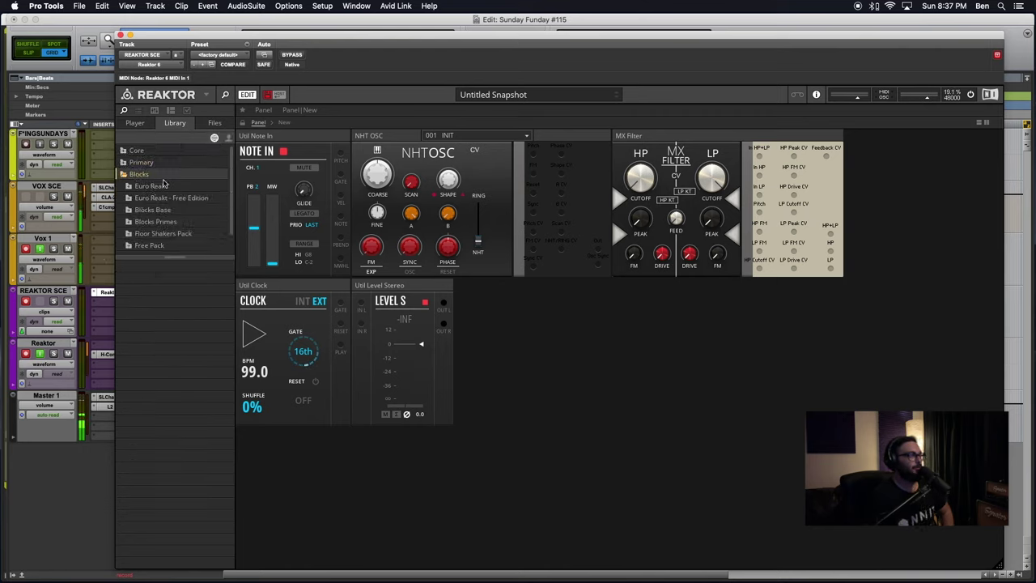
{"action": "scroll", "coordinate": [164, 183], "scroll_direction": "down", "scroll_amount": 2}
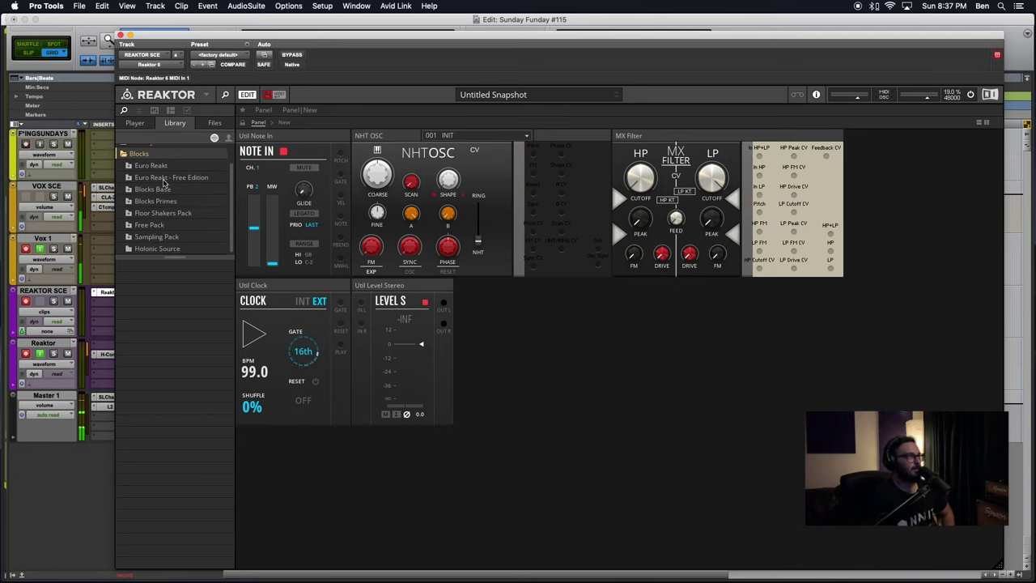
{"action": "left_click_drag", "start_coordinate": [184, 258], "coordinate": [185, 287]}
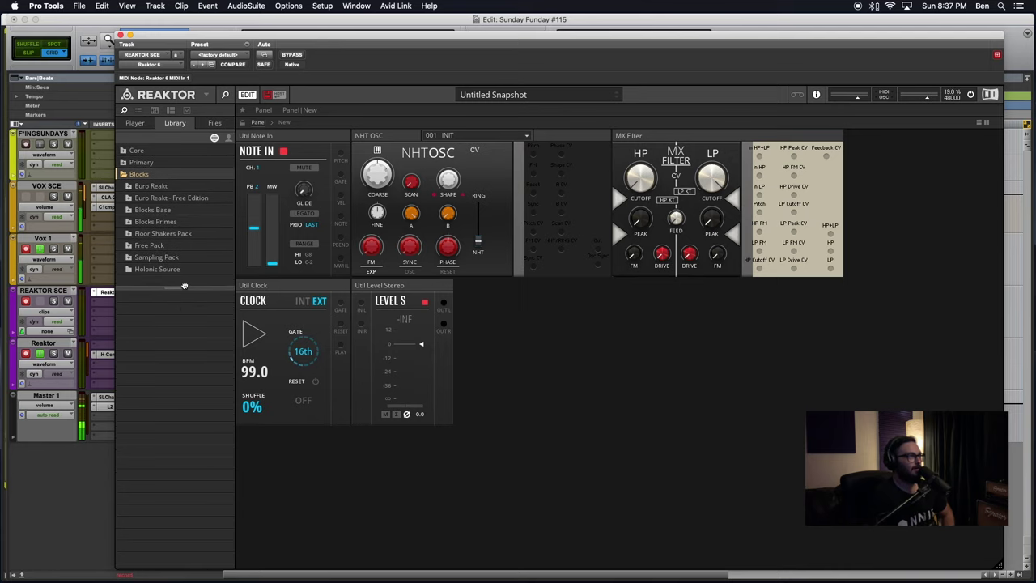
Step: Add the OSC-Oscillator block from the Free Pack's Oscillators folder beside Util Level Stereo in the second row
{"action": "left_click", "coordinate": [136, 245]}
{"action": "left_click", "coordinate": [134, 245]}
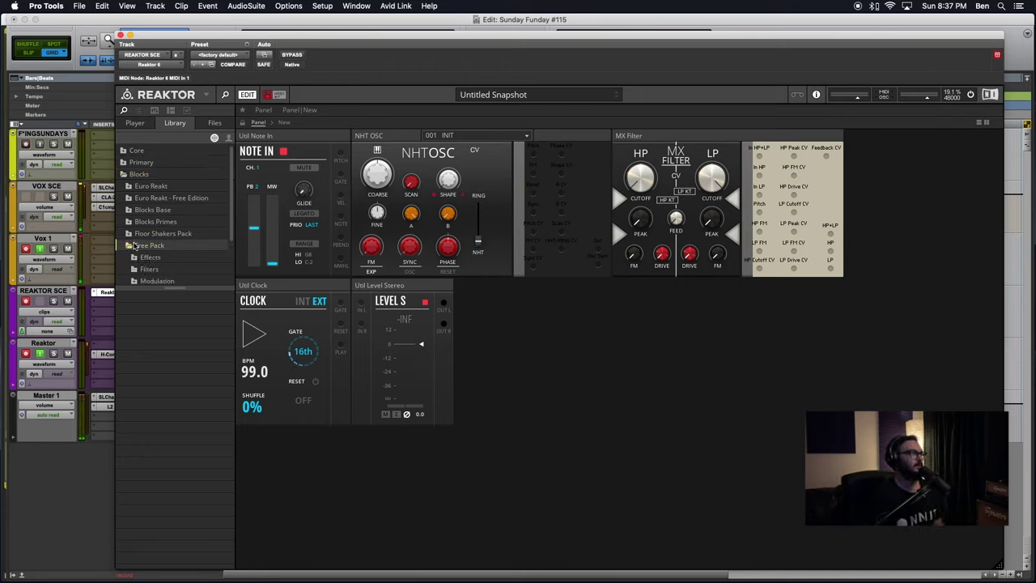
{"action": "scroll", "coordinate": [130, 238], "scroll_direction": "down", "scroll_amount": 1}
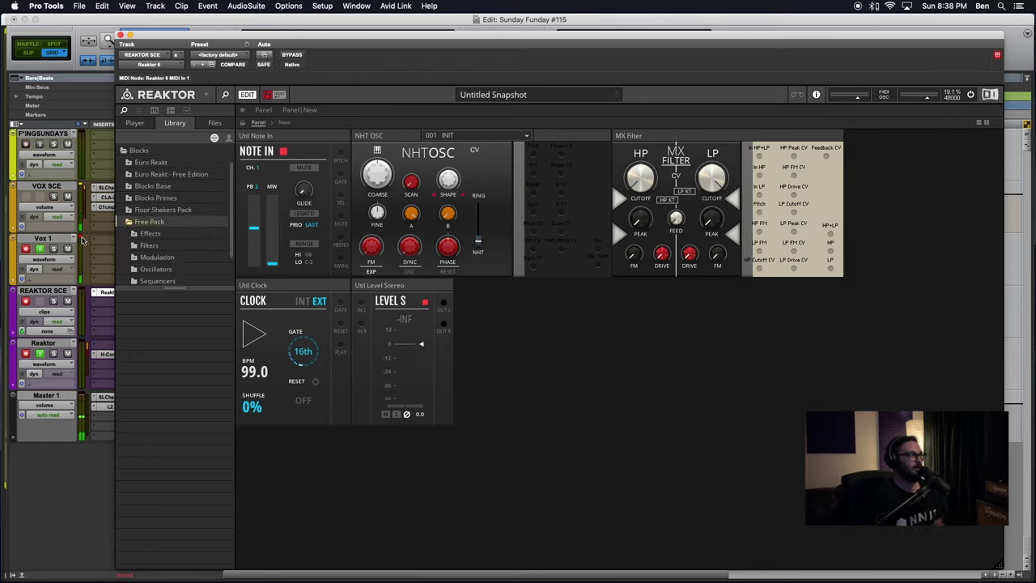
{"action": "scroll", "coordinate": [167, 242], "scroll_direction": "down", "scroll_amount": 2}
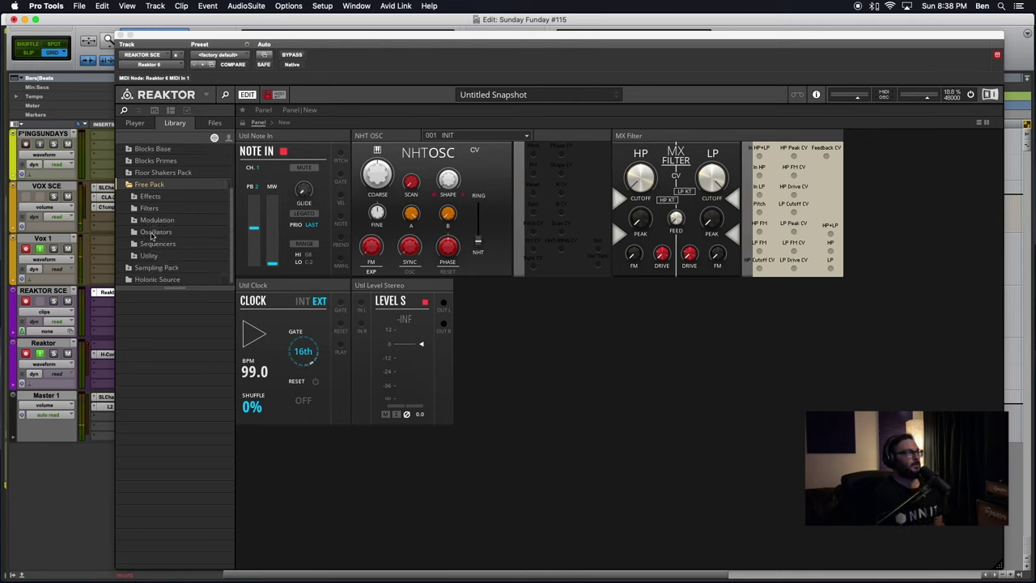
{"action": "left_click", "coordinate": [154, 232]}
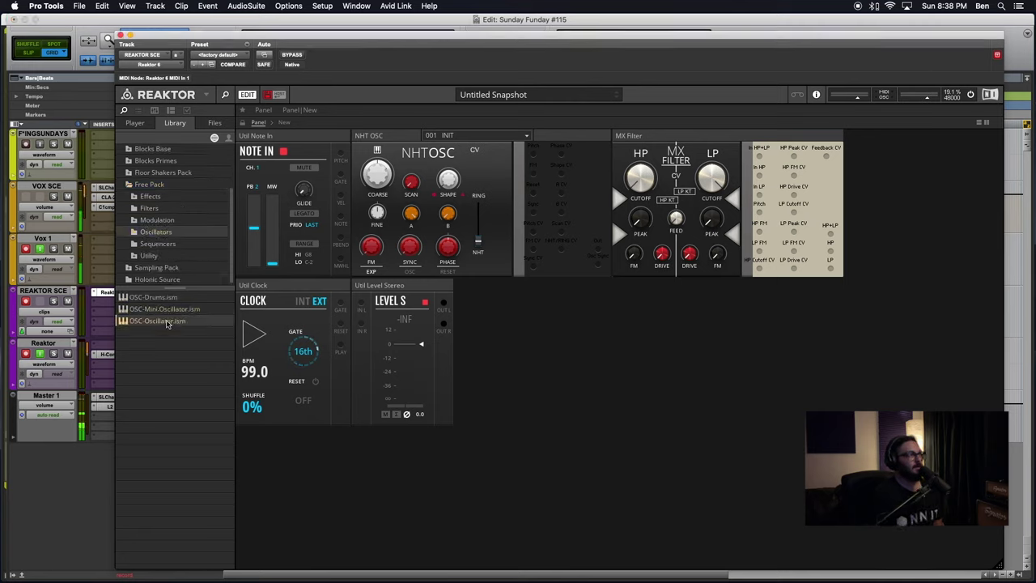
{"action": "left_click_drag", "start_coordinate": [139, 322], "coordinate": [581, 326]}
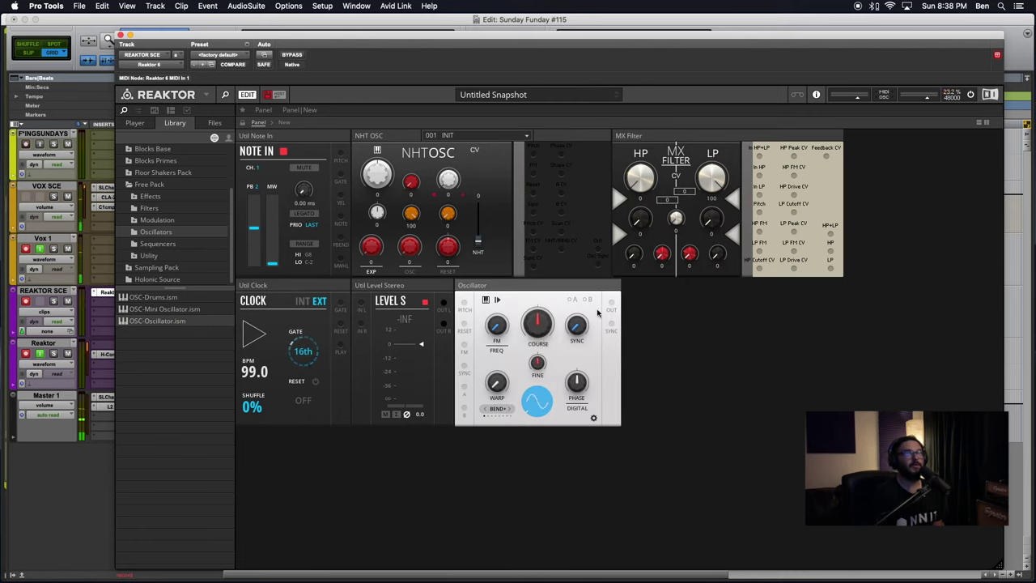
Step: Add the FLT-Filter block from the Free Pack's Filters folder directly after the Oscillator in the second row
{"action": "left_click", "coordinate": [161, 311]}
{"action": "left_click", "coordinate": [147, 208]}
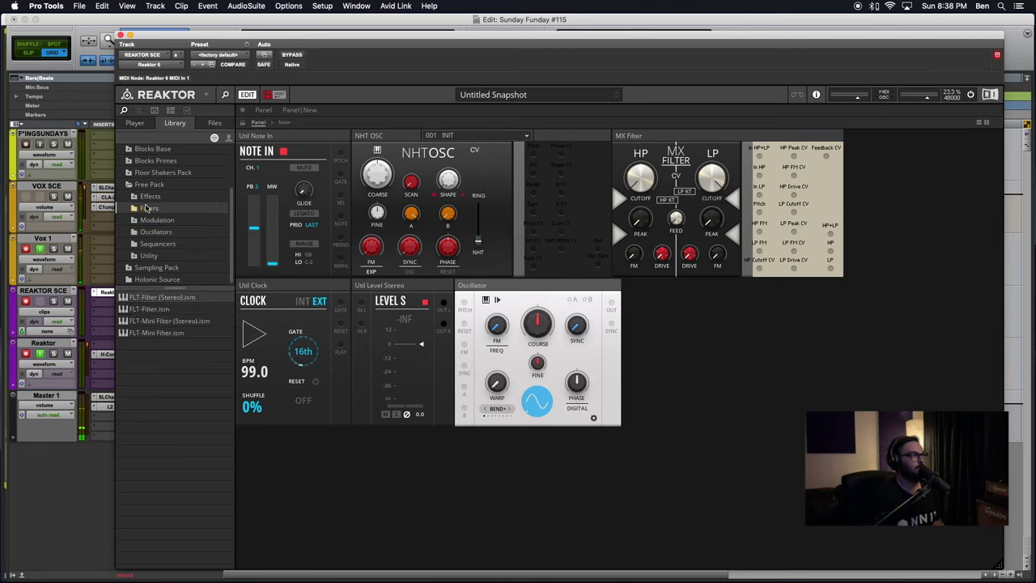
{"action": "left_click", "coordinate": [154, 309]}
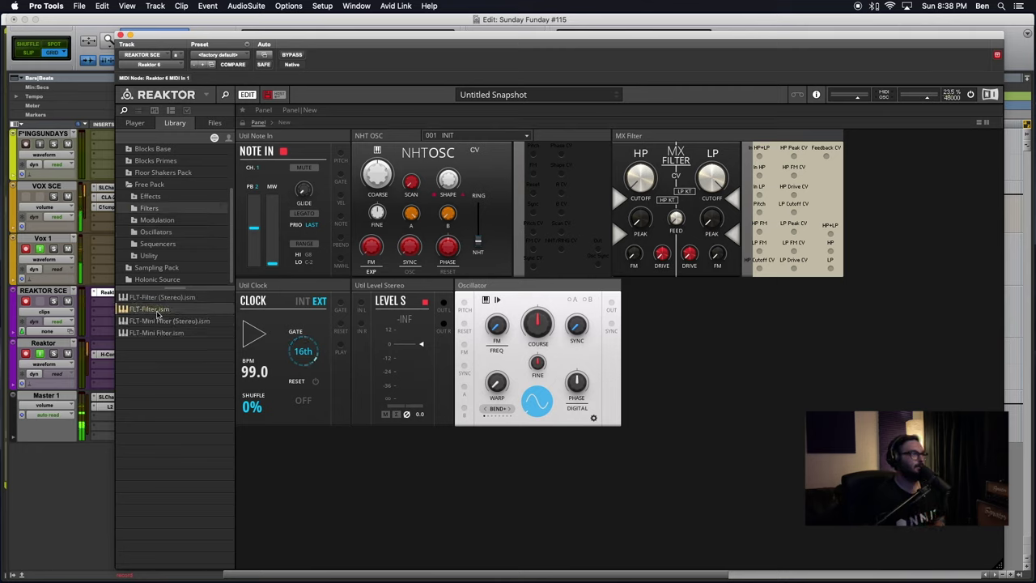
{"action": "left_click_drag", "start_coordinate": [680, 302], "coordinate": [725, 306]}
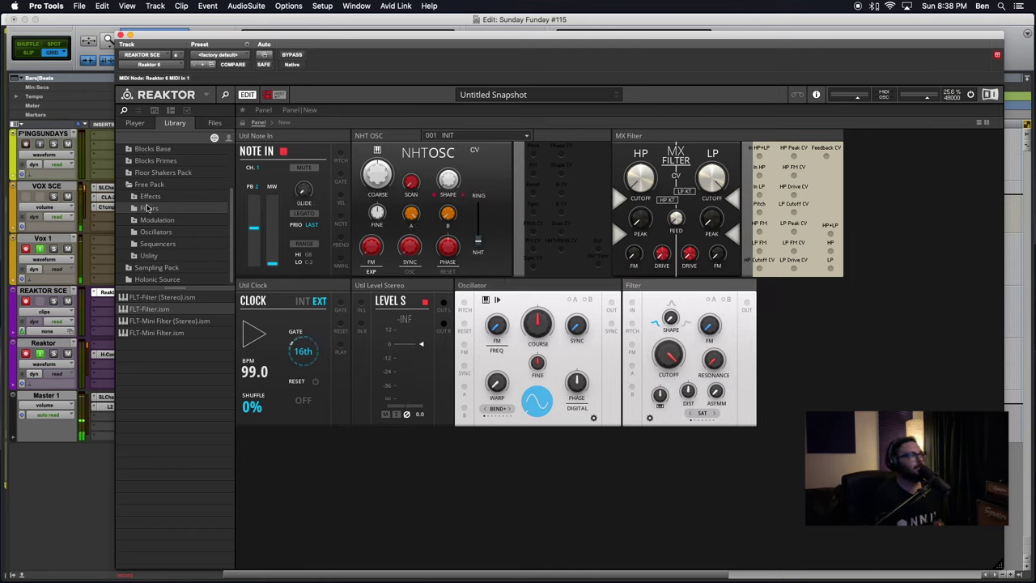
Step: Add the SEQ-Note Sequencer block from the Free Pack's Sequencers folder as the first block of a third row
{"action": "left_click", "coordinate": [154, 244]}
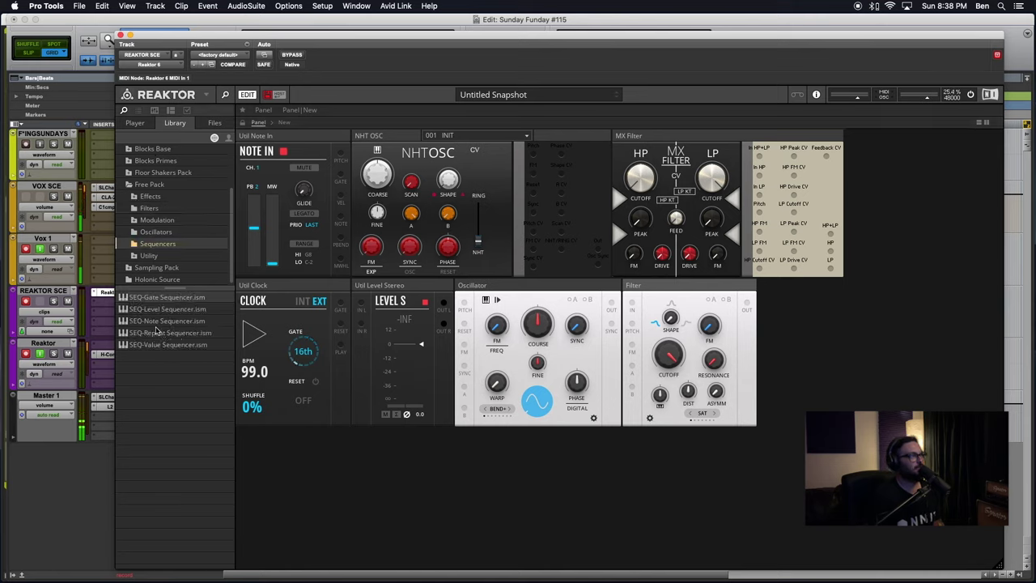
{"action": "left_click", "coordinate": [195, 325]}
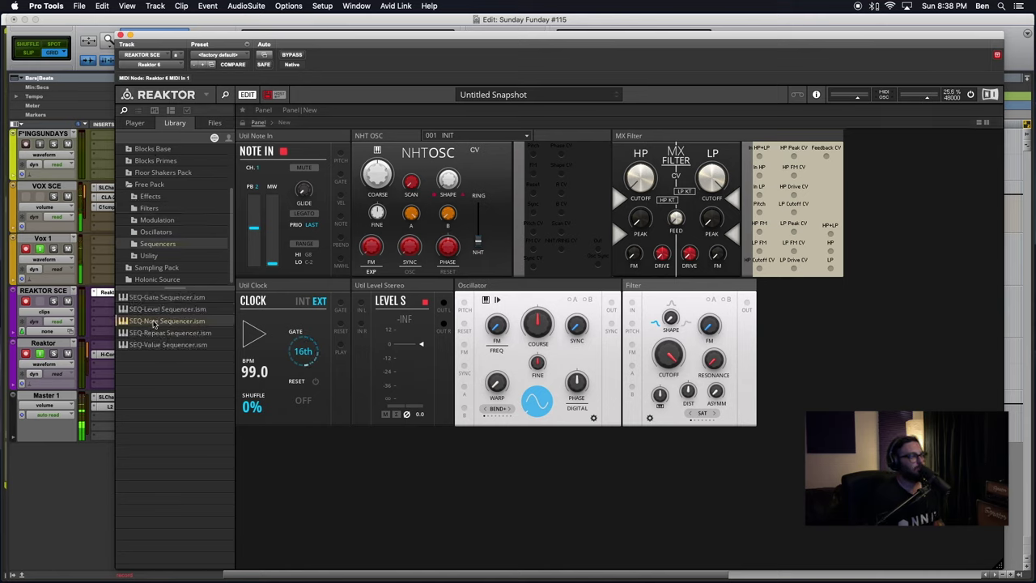
{"action": "left_click_drag", "start_coordinate": [221, 350], "coordinate": [296, 448]}
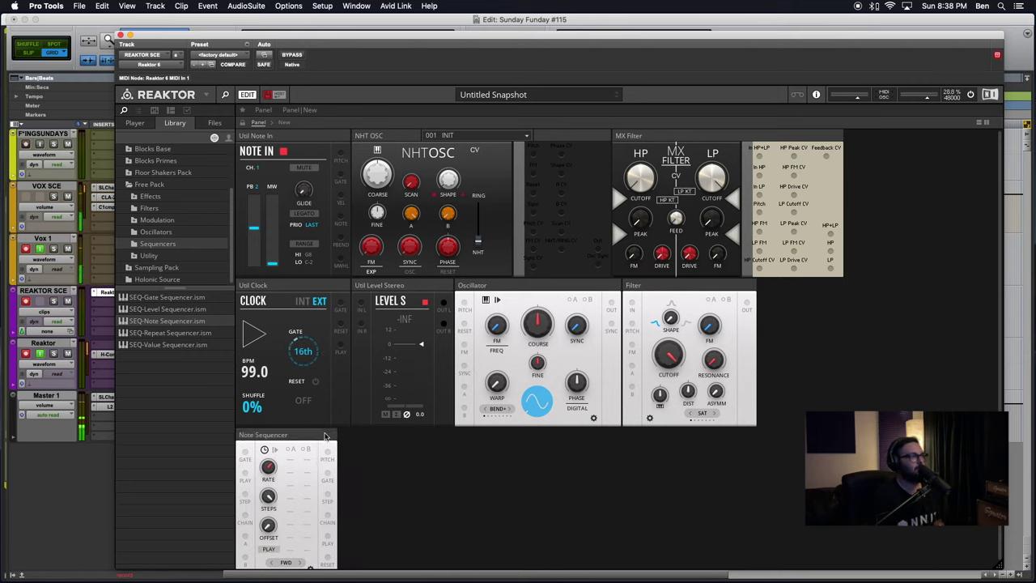
Step: Move the Note Sequencer to the start of the second row and Util Level Stereo after MX Filter in the first row
{"action": "left_click_drag", "start_coordinate": [327, 437], "coordinate": [373, 304]}
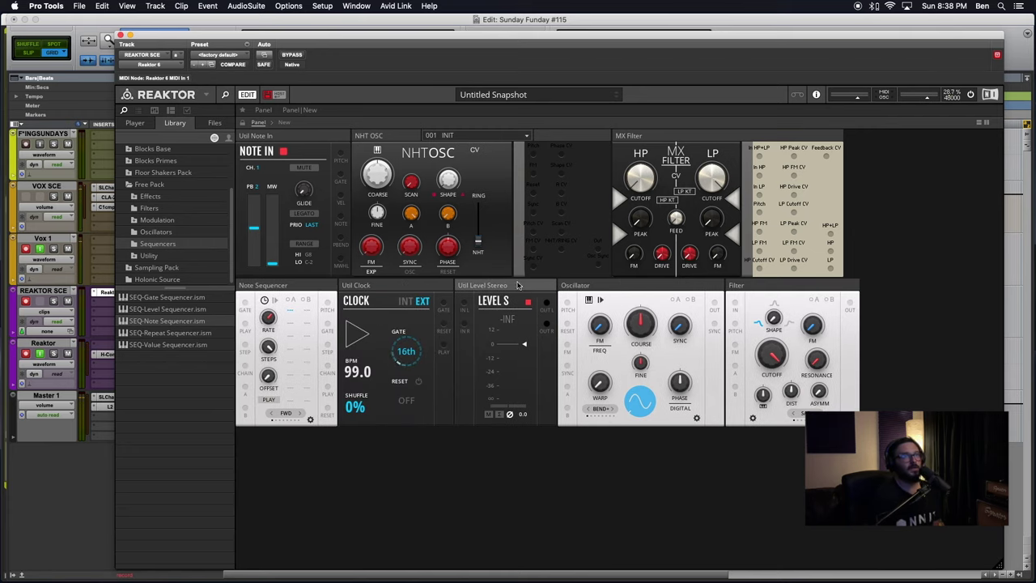
{"action": "left_click_drag", "start_coordinate": [518, 285], "coordinate": [913, 131]}
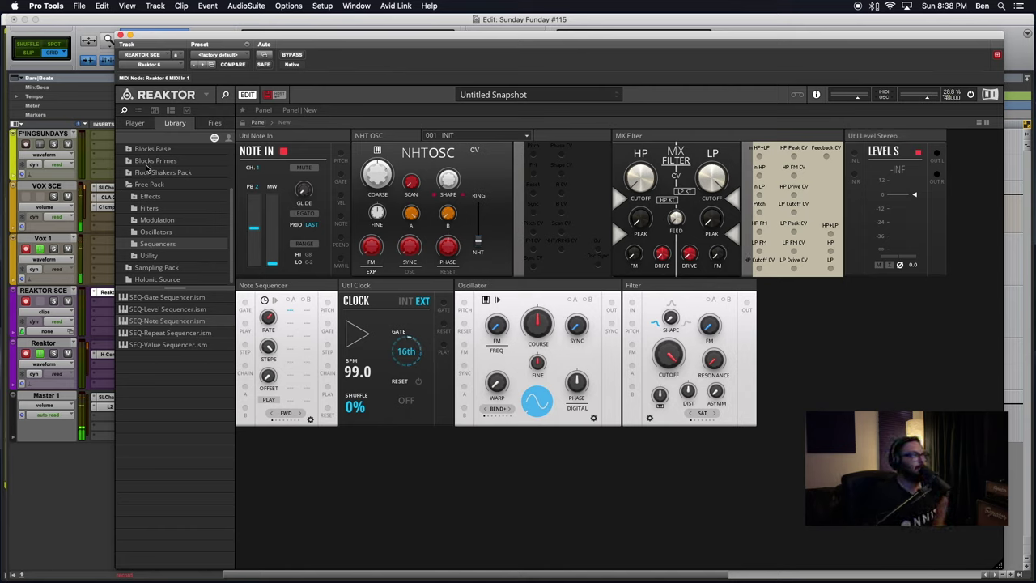
Step: Add the Mixer block from the Free Pack's Utility folder directly after the Filter in the second row
{"action": "scroll", "coordinate": [136, 165], "scroll_direction": "up", "scroll_amount": 2}
{"action": "scroll", "coordinate": [139, 174], "scroll_direction": "up", "scroll_amount": 1}
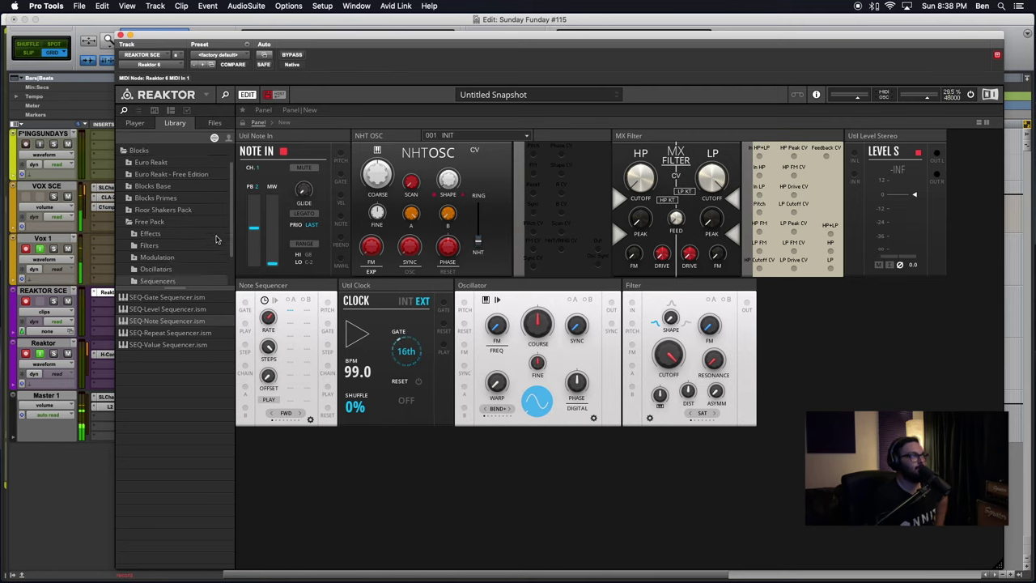
{"action": "scroll", "coordinate": [216, 239], "scroll_direction": "down", "scroll_amount": 3}
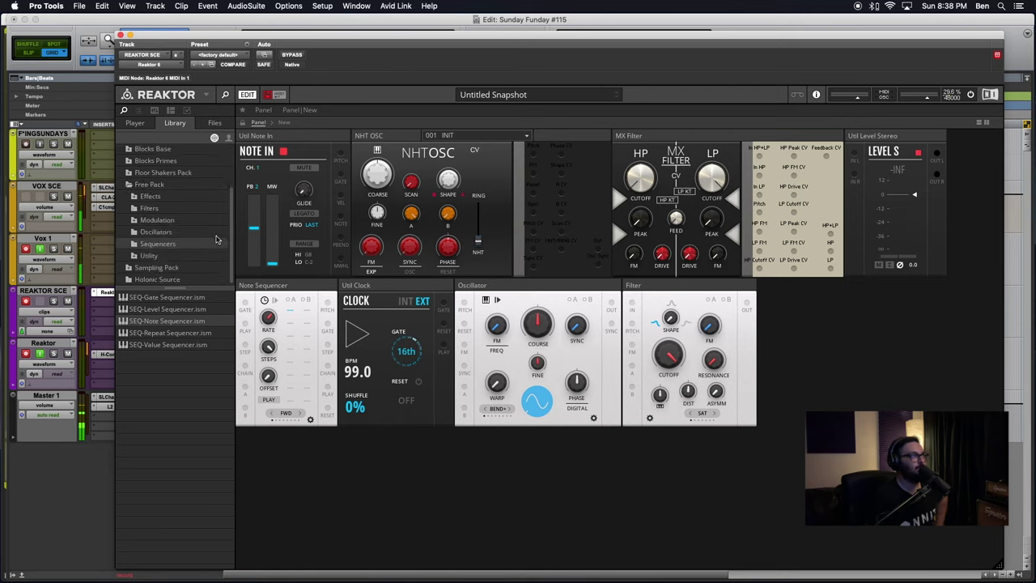
{"action": "left_click", "coordinate": [148, 255]}
{"action": "scroll", "coordinate": [139, 372], "scroll_direction": "down", "scroll_amount": 1}
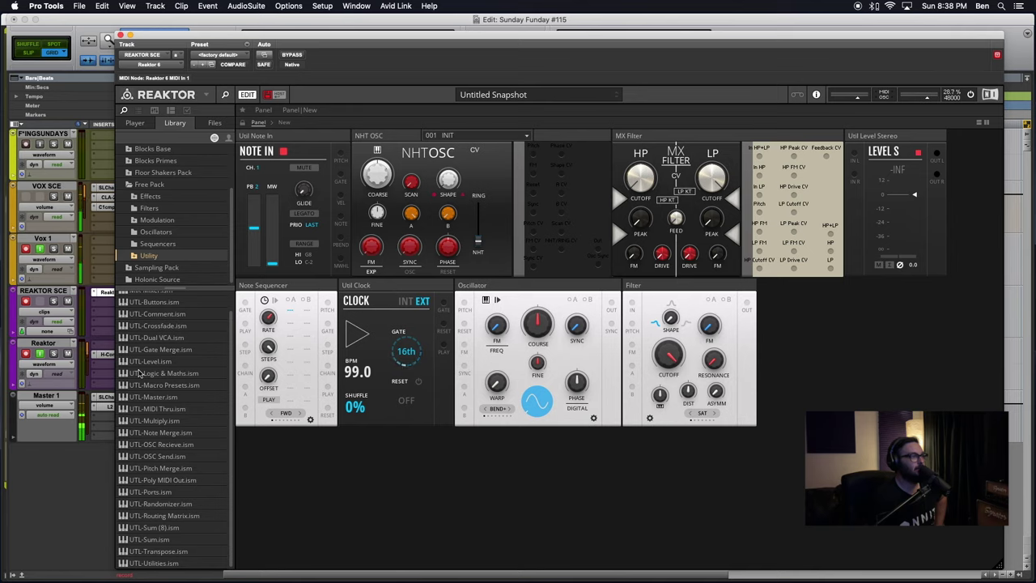
{"action": "scroll", "coordinate": [179, 478], "scroll_direction": "up", "scroll_amount": 2}
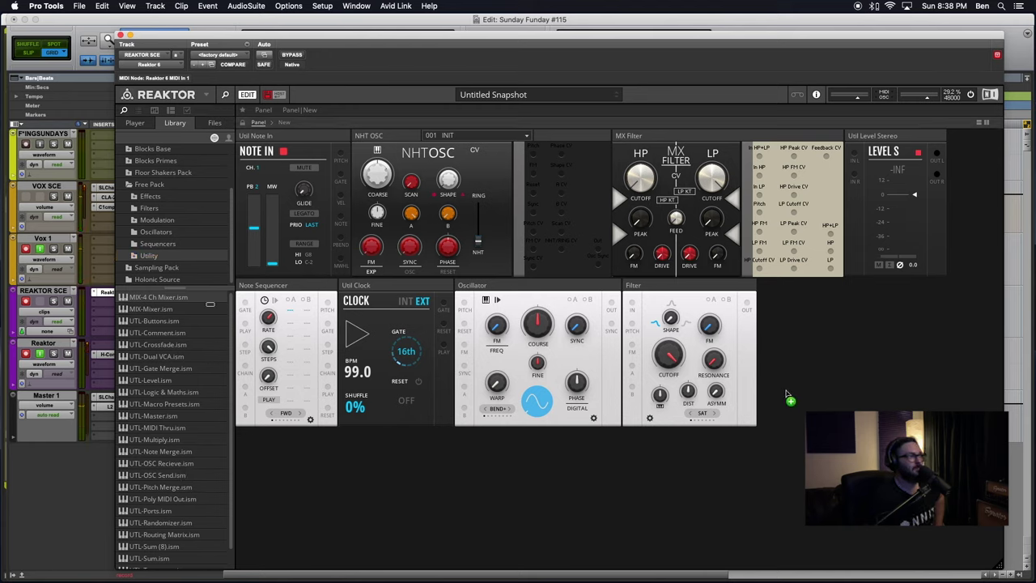
{"action": "left_click_drag", "start_coordinate": [845, 358], "coordinate": [864, 328]}
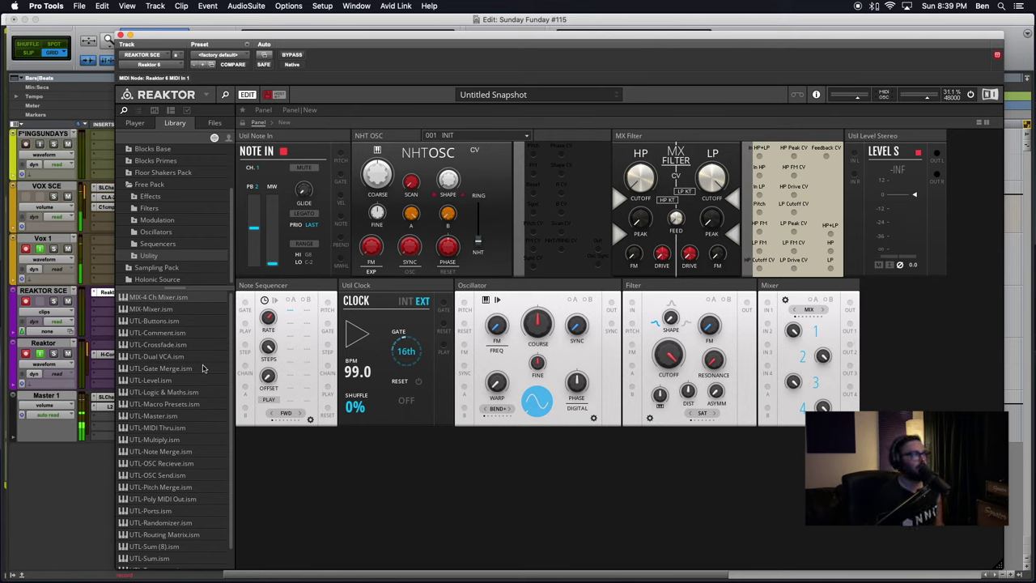
Step: Add two UTL-Dual VCA blocks from the Utility folder side by side in a new third row
{"action": "scroll", "coordinate": [203, 368], "scroll_direction": "down", "scroll_amount": 2}
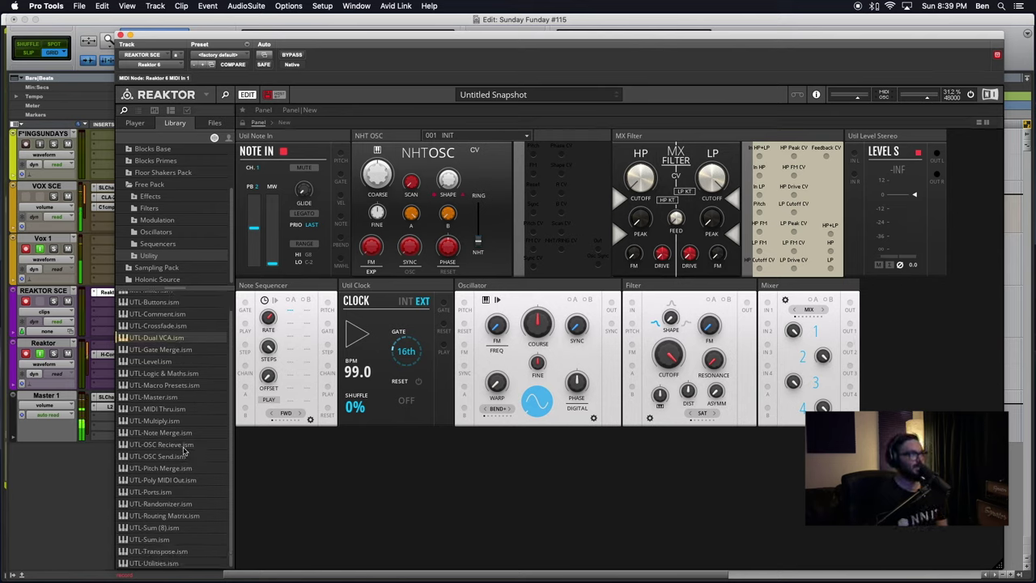
{"action": "scroll", "coordinate": [191, 464], "scroll_direction": "up", "scroll_amount": 2}
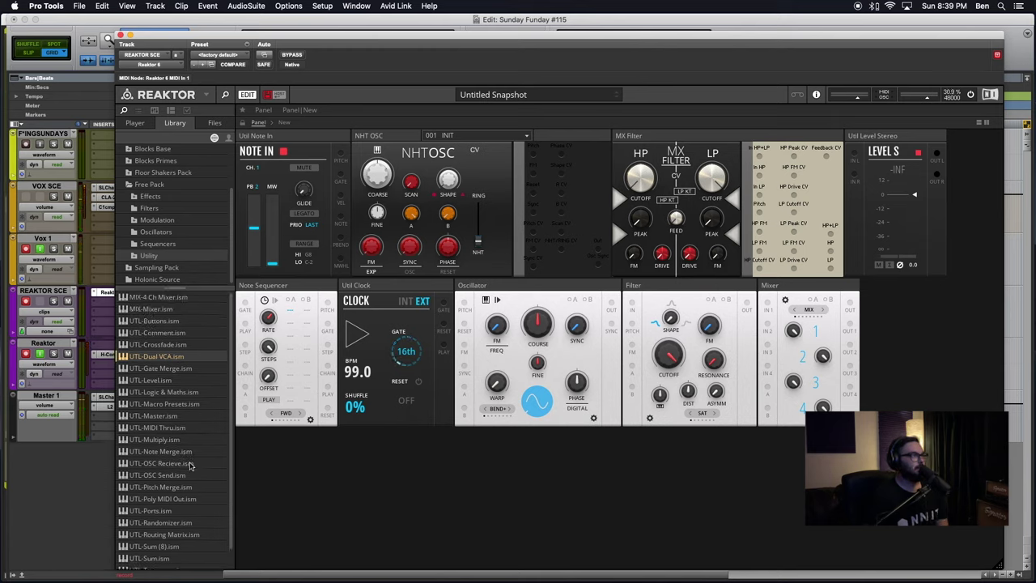
{"action": "left_click_drag", "start_coordinate": [138, 356], "coordinate": [522, 486]}
{"action": "left_click_drag", "start_coordinate": [164, 356], "coordinate": [441, 453]}
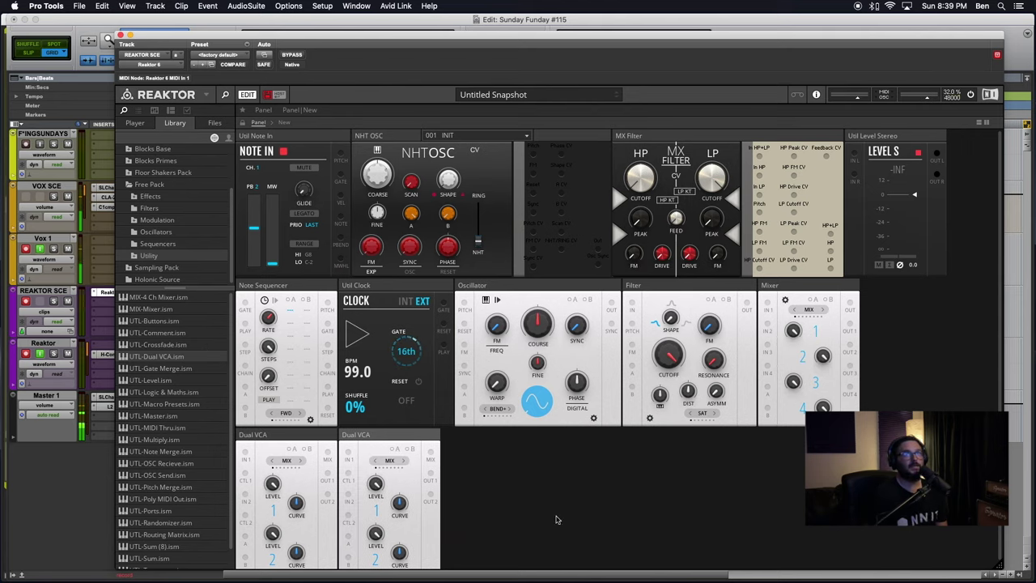
Step: Add the MOD-Envelope block from the Modulation folder after the Dual VCAs, and move the Note Sequencer directly after Util Clock
{"action": "scroll", "coordinate": [164, 387], "scroll_direction": "down", "scroll_amount": 2}
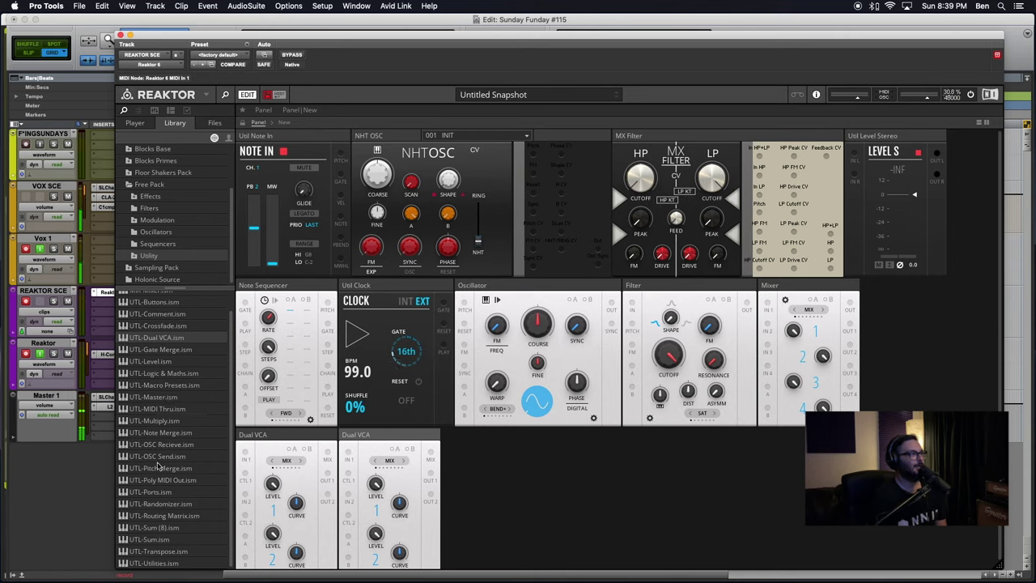
{"action": "scroll", "coordinate": [158, 465], "scroll_direction": "up", "scroll_amount": 2}
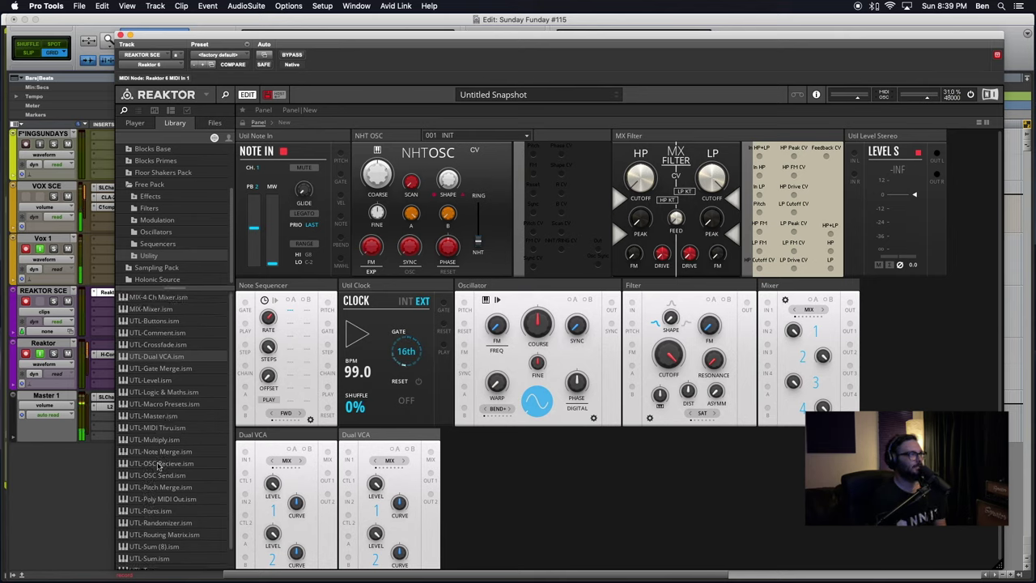
{"action": "scroll", "coordinate": [169, 431], "scroll_direction": "down", "scroll_amount": 2}
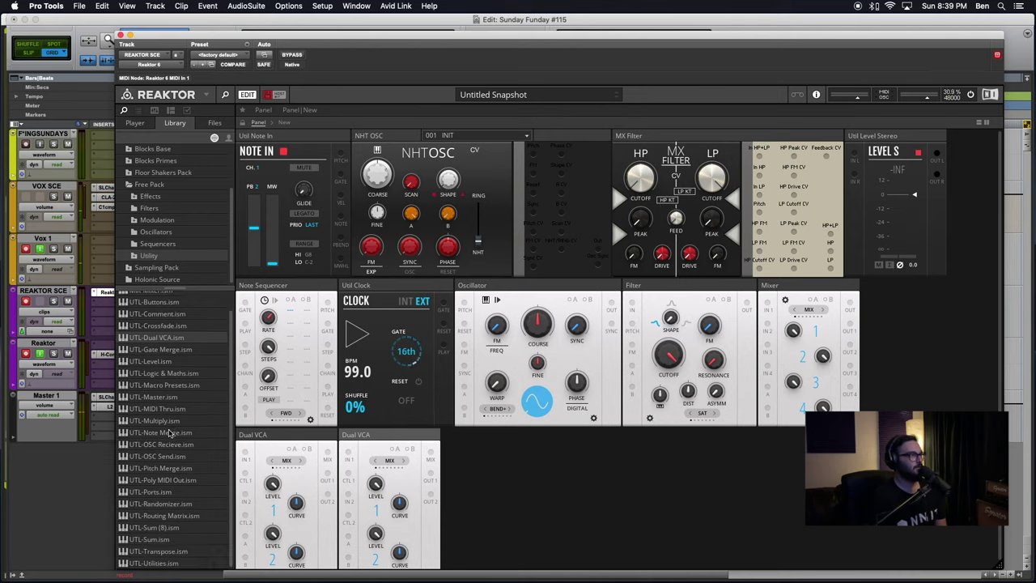
{"action": "left_click", "coordinate": [145, 221]}
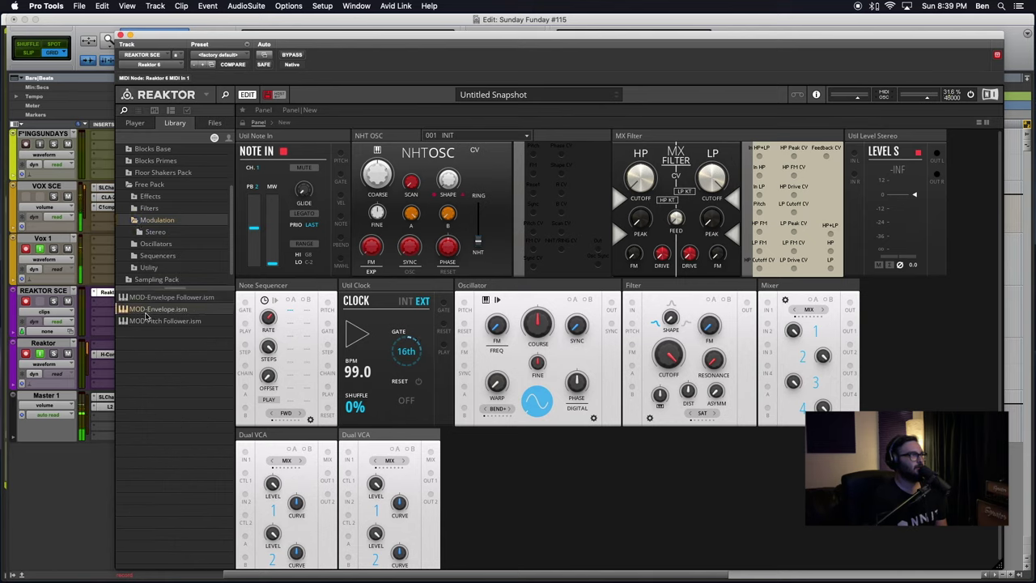
{"action": "left_click_drag", "start_coordinate": [146, 317], "coordinate": [594, 496]}
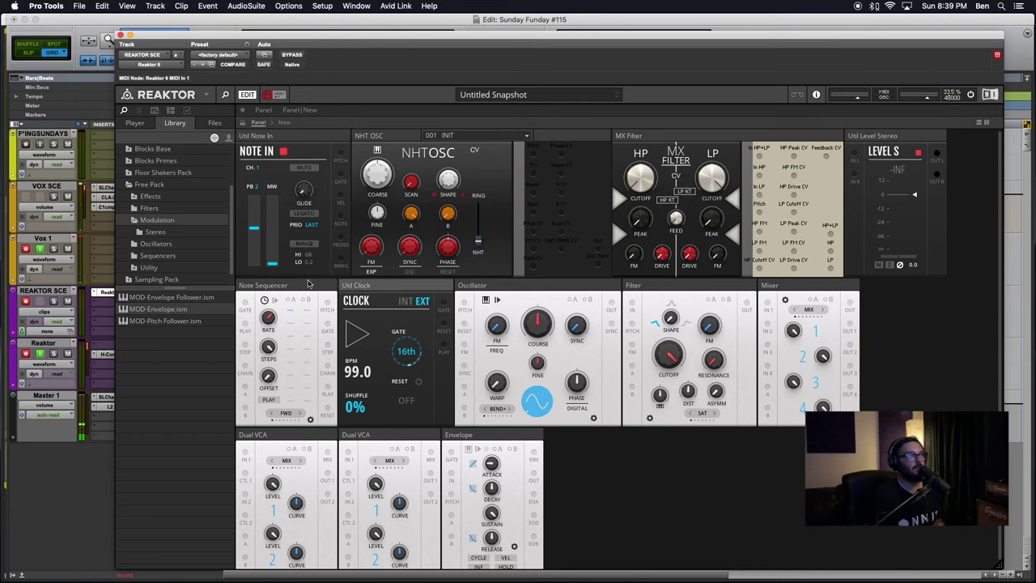
{"action": "left_click_drag", "start_coordinate": [308, 283], "coordinate": [424, 285]}
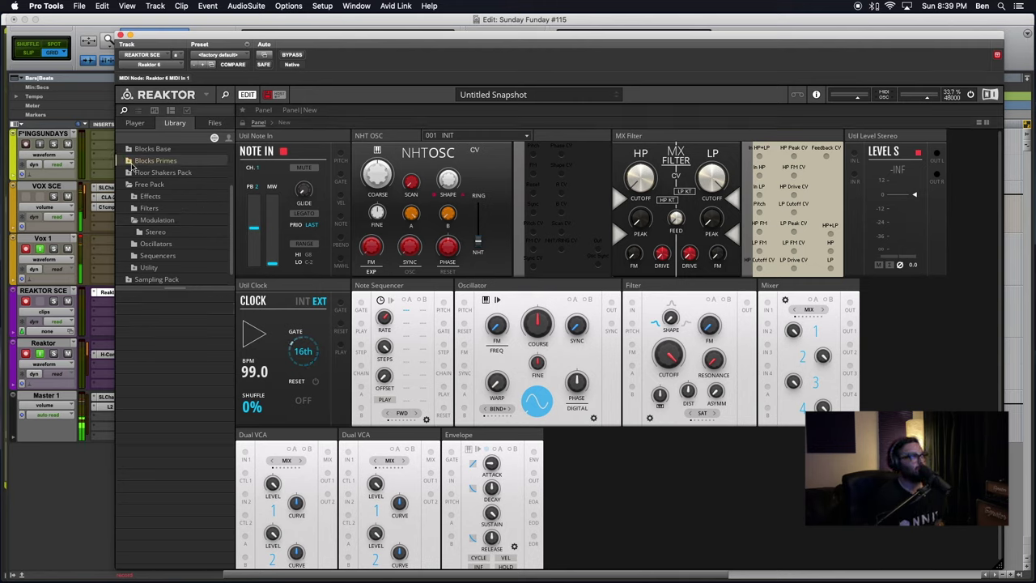
Step: Add the OSC-Boutique Multiwave Oscillator from Blocks Primes' Boutique folder and place it between NHT OSC and MX Filter in the first row
{"action": "left_click", "coordinate": [130, 161]}
{"action": "left_click", "coordinate": [157, 174]}
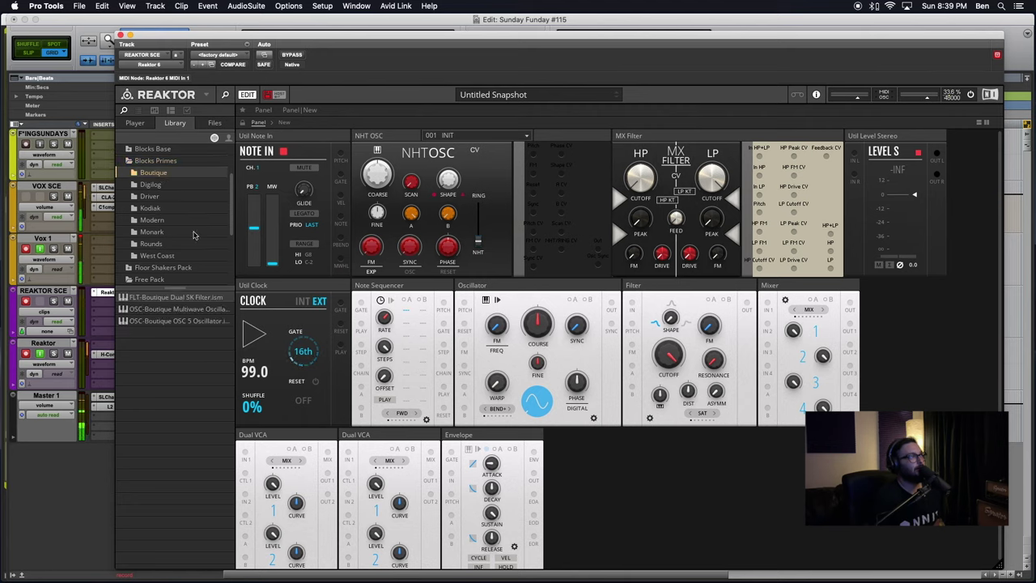
{"action": "left_click", "coordinate": [177, 309]}
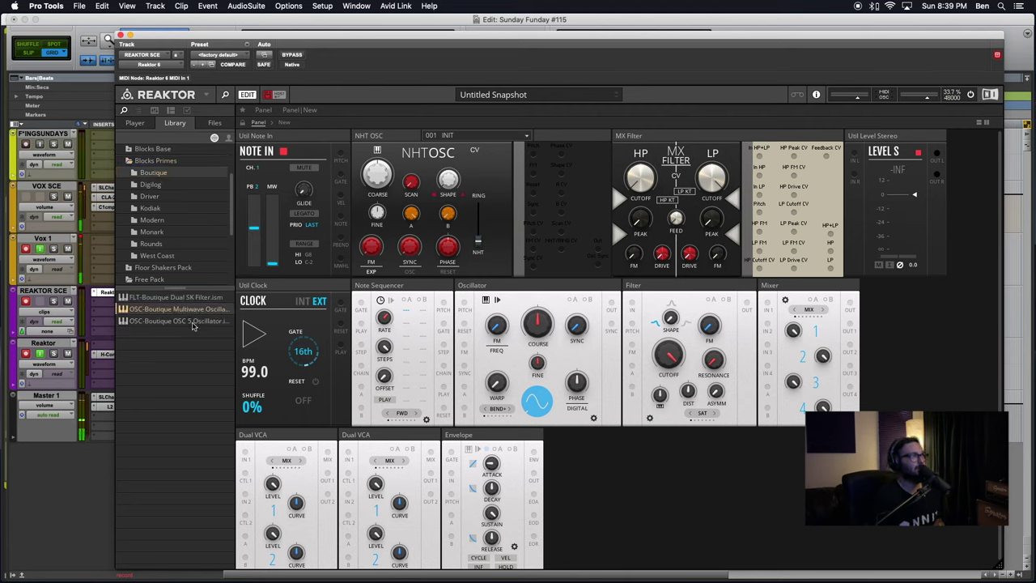
{"action": "left_click", "coordinate": [171, 322]}
{"action": "left_click_drag", "start_coordinate": [751, 477], "coordinate": [751, 478]}
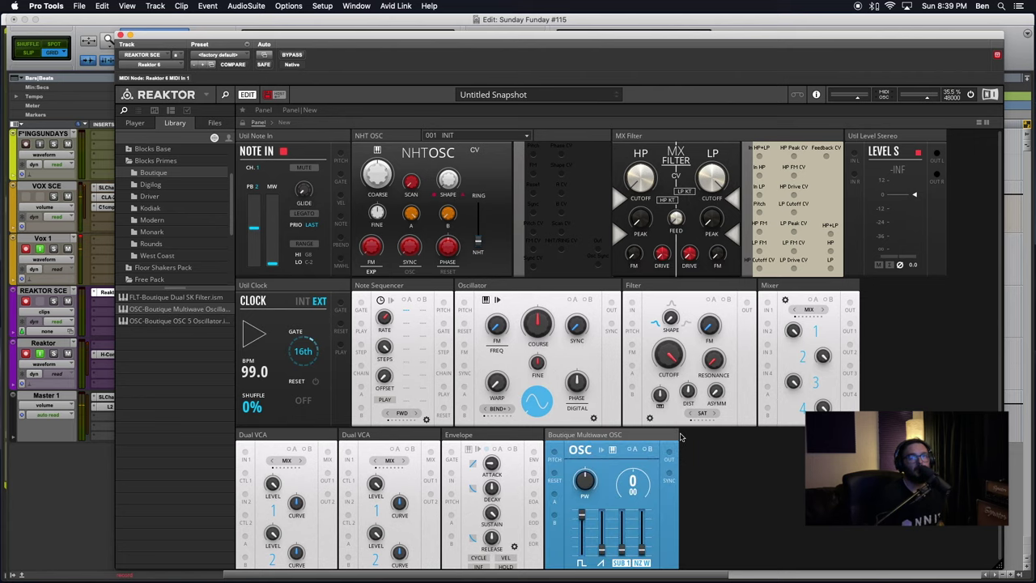
{"action": "left_click_drag", "start_coordinate": [620, 437], "coordinate": [618, 144]}
Step: Move Util Level Stereo directly after the Mixer in the second row and patch the Mixer's first output to both of its inputs
{"action": "scroll", "coordinate": [858, 210], "scroll_direction": "right", "scroll_amount": 3}
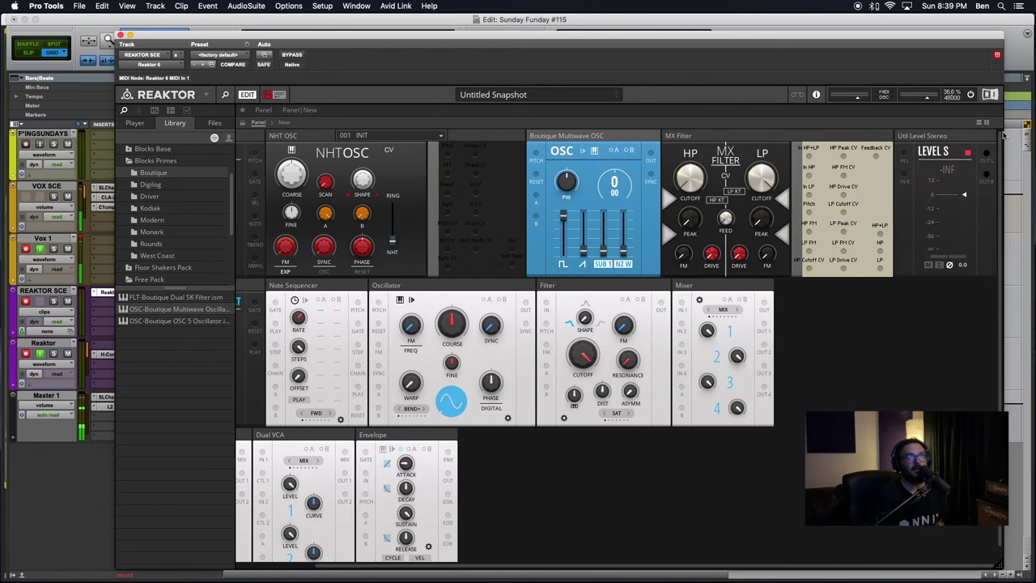
{"action": "left_click_drag", "start_coordinate": [929, 138], "coordinate": [765, 303]}
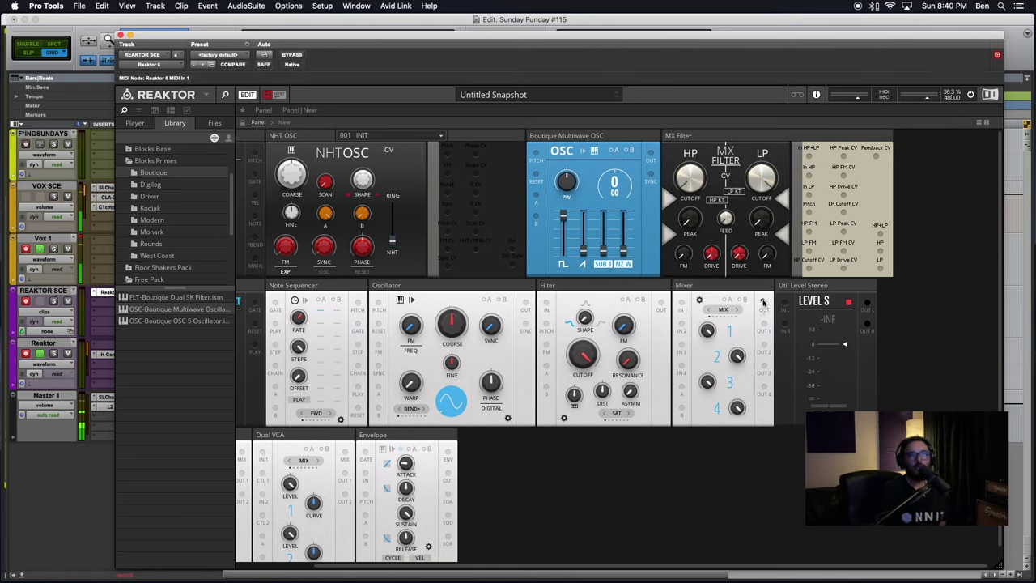
{"action": "left_click_drag", "start_coordinate": [764, 303], "coordinate": [784, 324]}
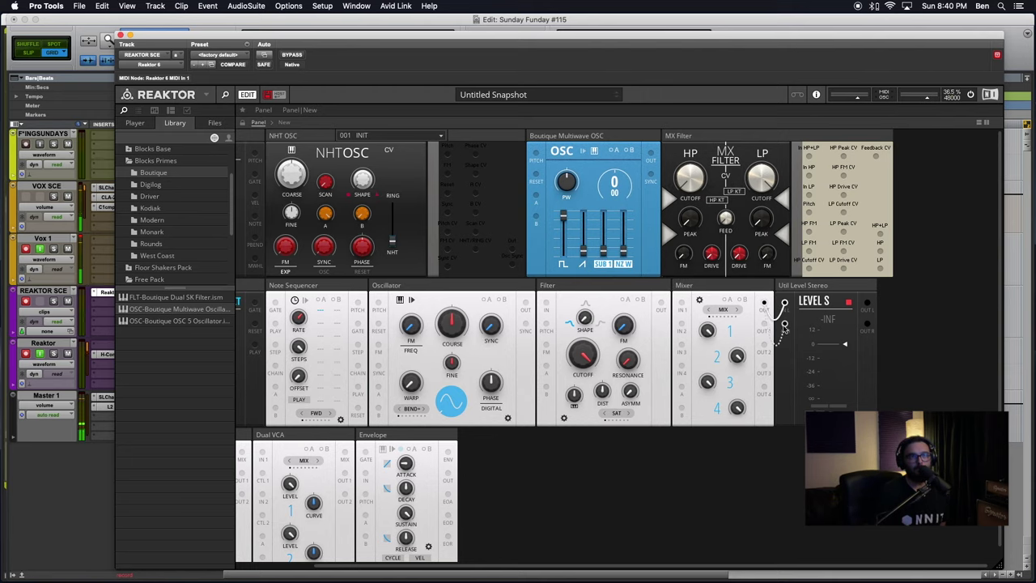
{"action": "left_click", "coordinate": [764, 303]}
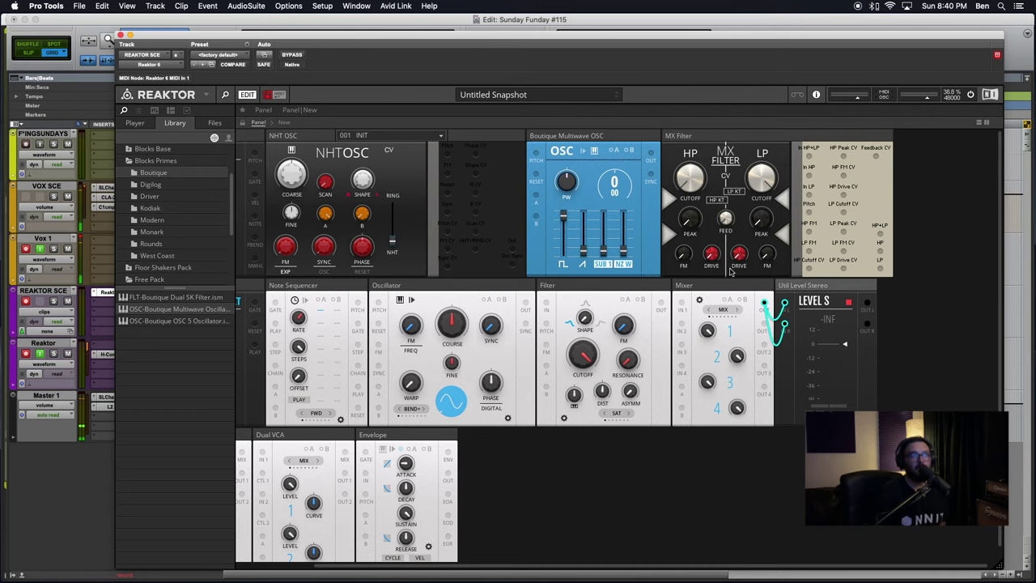
Step: Display the rack's structure view and pull the overlapping Boutique Multiwave OSC, Oscillator, Envelope and Dual VCA modules apart
{"action": "left_click", "coordinate": [305, 111]}
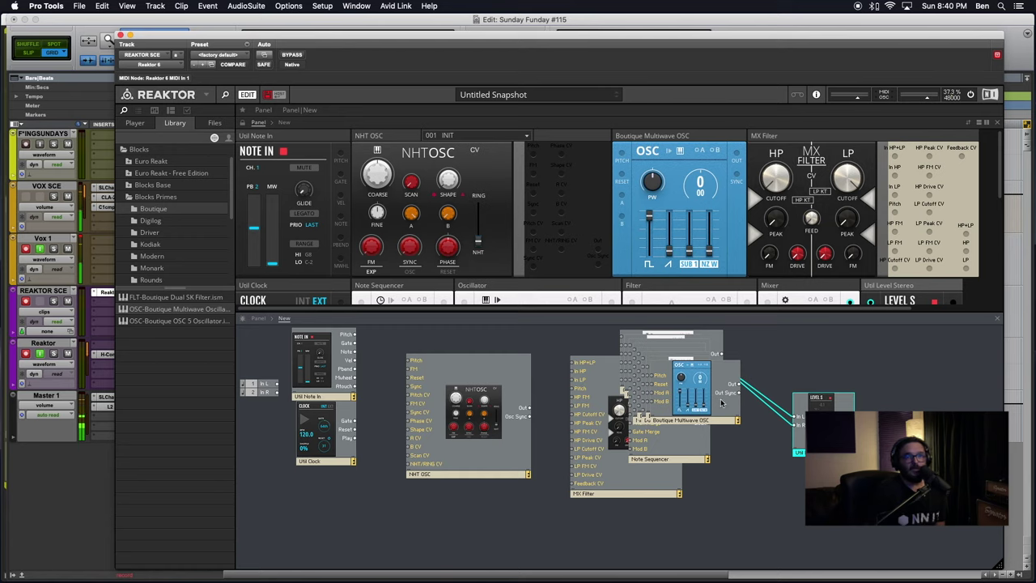
{"action": "left_click_drag", "start_coordinate": [723, 397], "coordinate": [581, 469]}
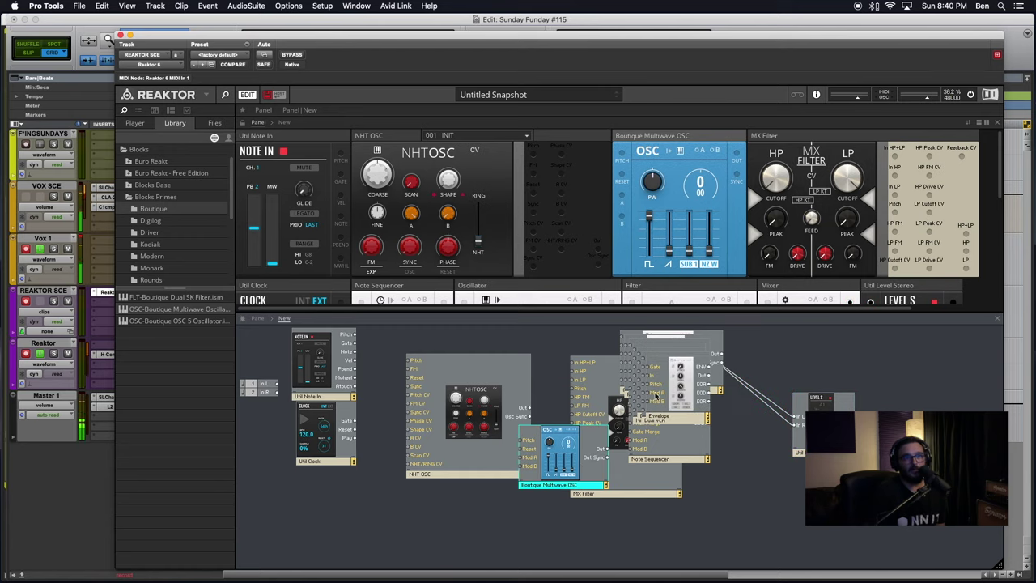
{"action": "left_click_drag", "start_coordinate": [712, 343], "coordinate": [576, 392]}
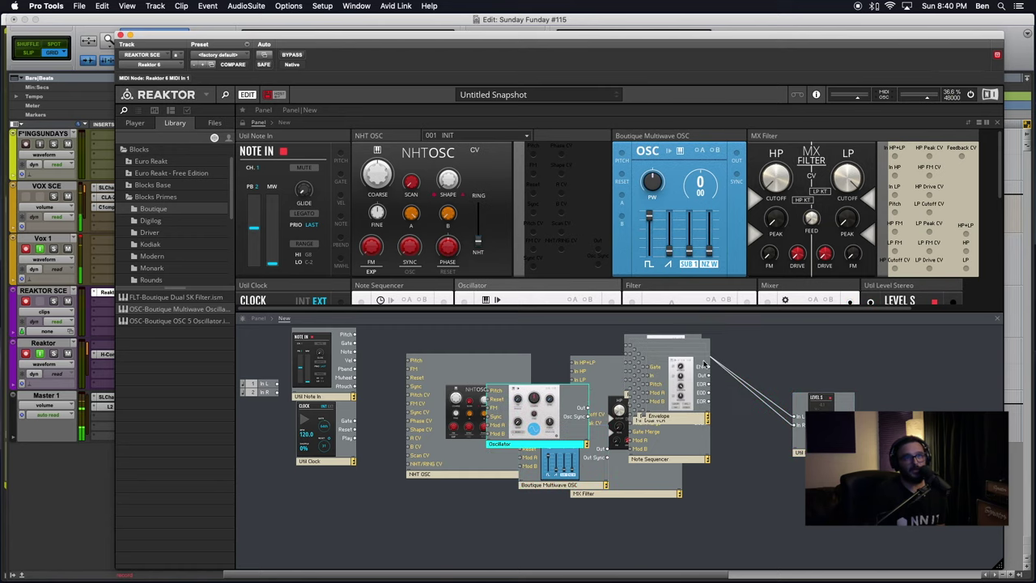
{"action": "left_click_drag", "start_coordinate": [685, 369], "coordinate": [409, 517]}
{"action": "left_click_drag", "start_coordinate": [666, 388], "coordinate": [498, 400]}
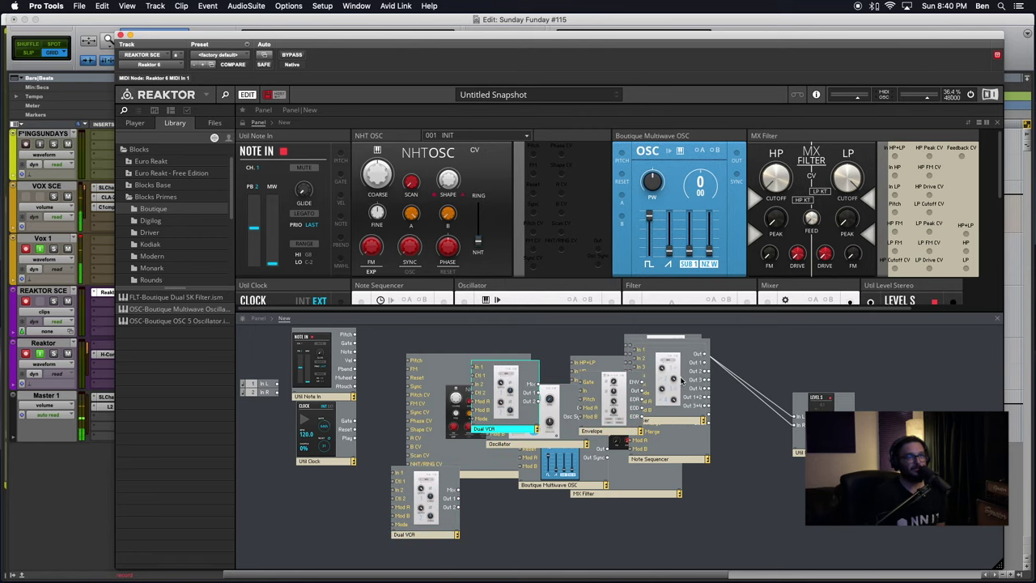
Step: Pull the Mixer out of the module stack and shift it with Util Level Stereo toward the structure's output end
{"action": "left_click_drag", "start_coordinate": [682, 380], "coordinate": [747, 438]}
{"action": "left_click", "coordinate": [819, 398], "text": "shift"}
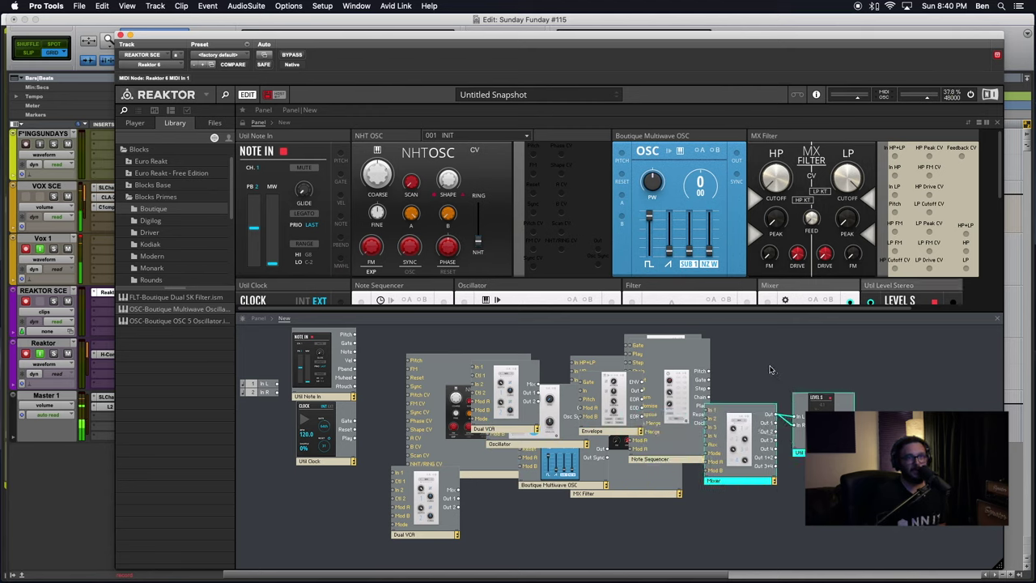
{"action": "left_click_drag", "start_coordinate": [747, 433], "coordinate": [820, 394]}
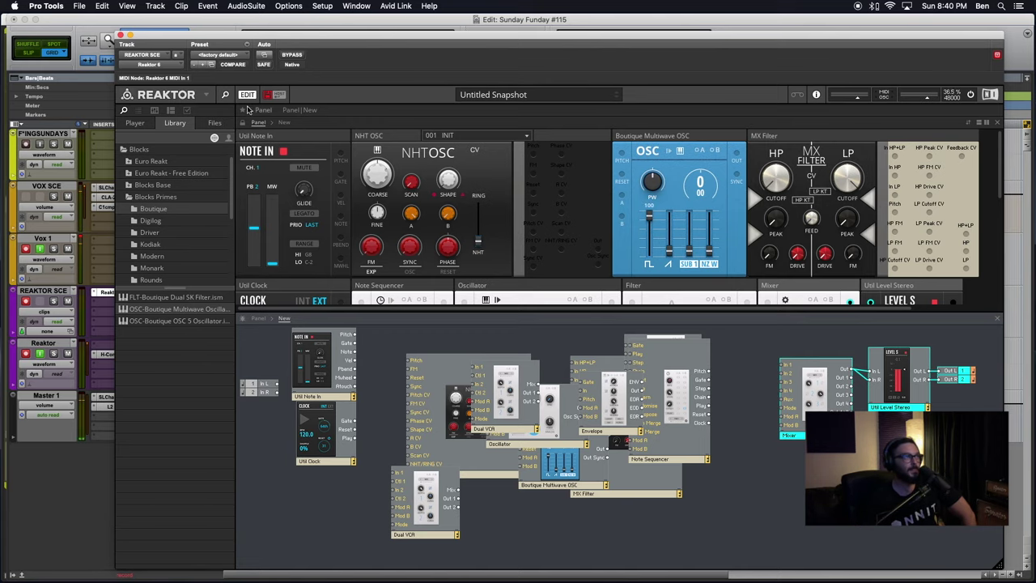
Step: Return to the panel-only view and hide the library browser to give the rack the full window width
{"action": "left_click", "coordinate": [257, 111]}
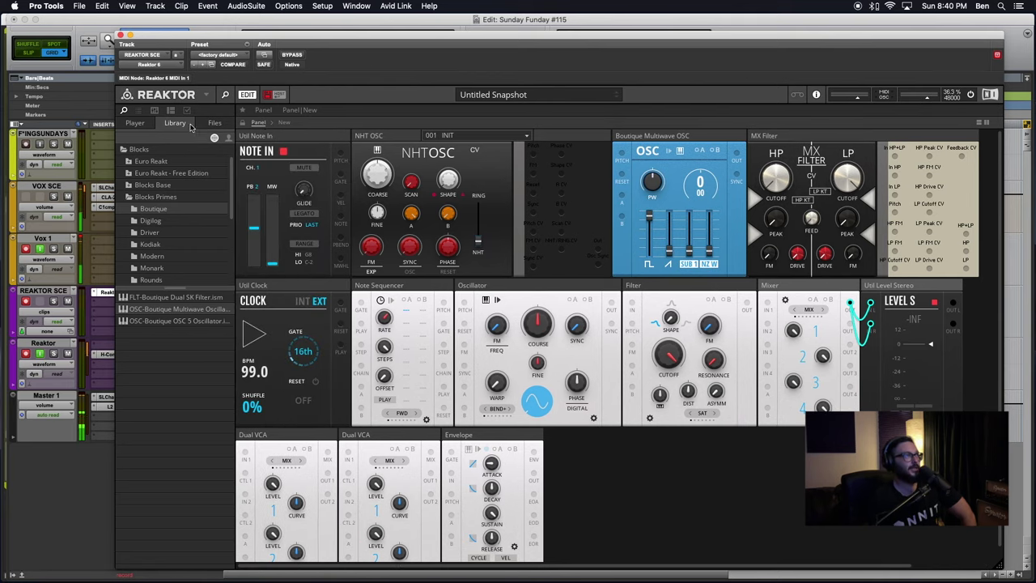
{"action": "left_click", "coordinate": [226, 97]}
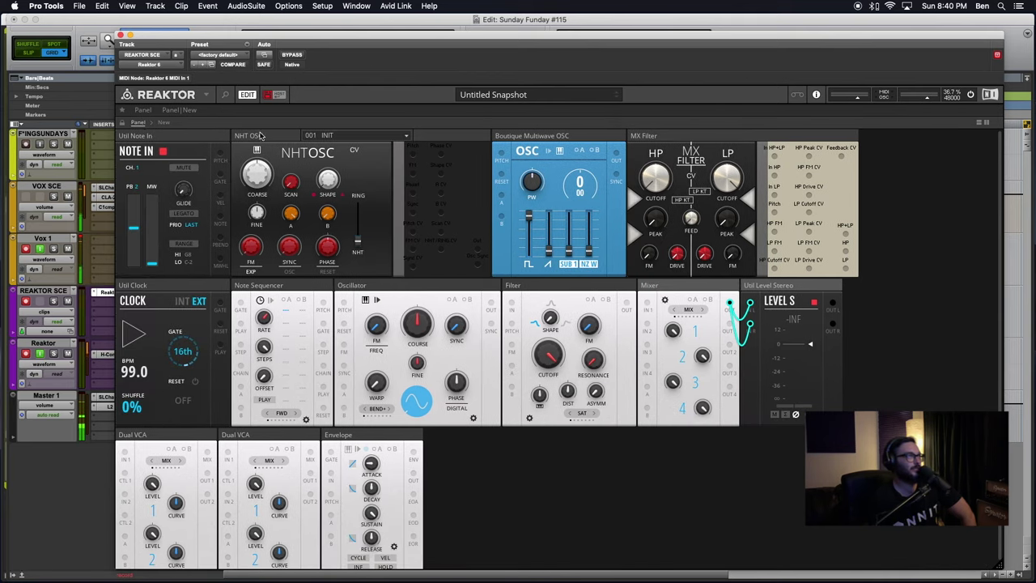
{"action": "scroll", "coordinate": [521, 469], "scroll_direction": "down", "scroll_amount": 1}
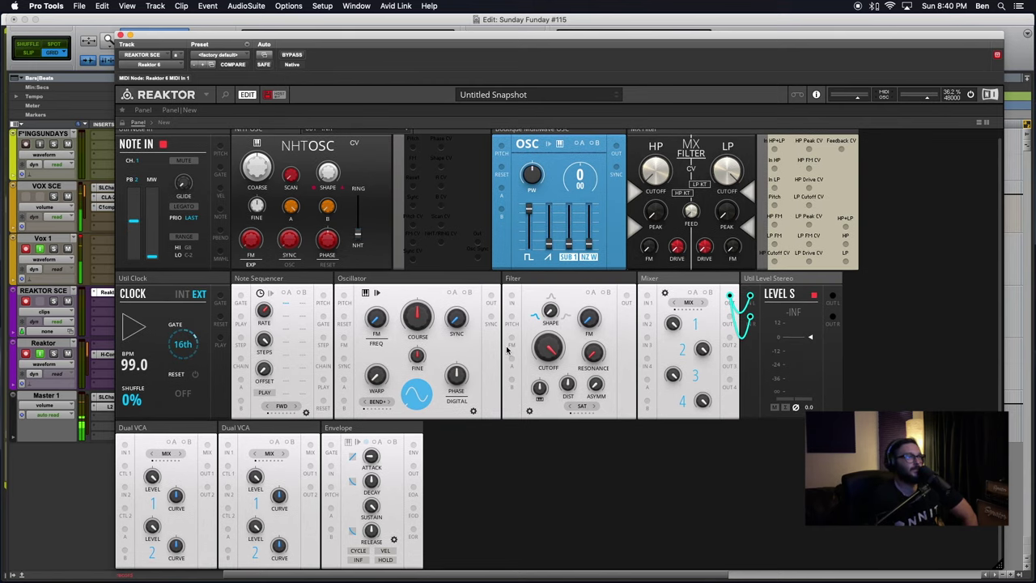
{"action": "scroll", "coordinate": [465, 344], "scroll_direction": "up", "scroll_amount": 1}
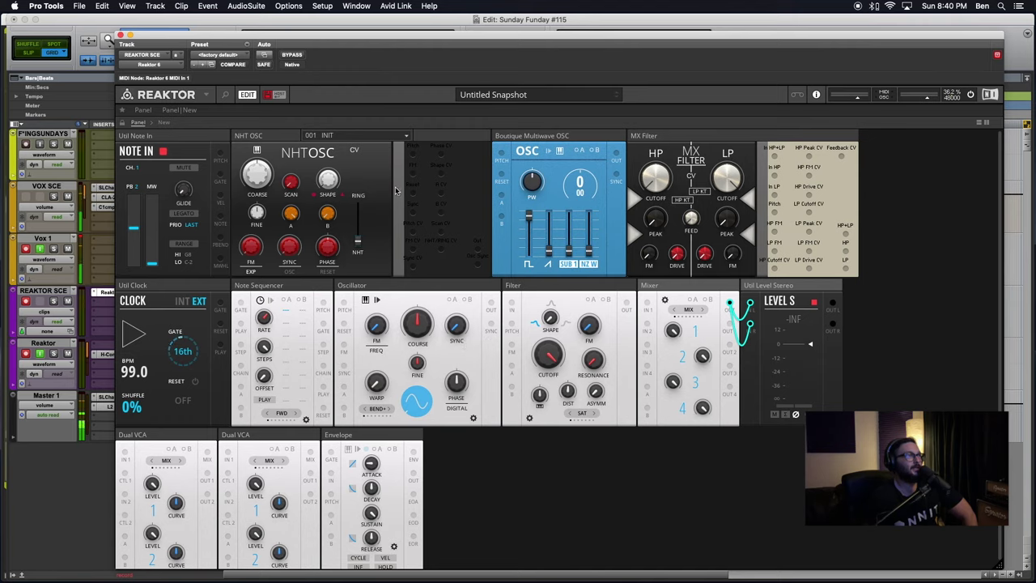
{"action": "left_click", "coordinate": [285, 138]}
{"action": "left_click", "coordinate": [553, 137]}
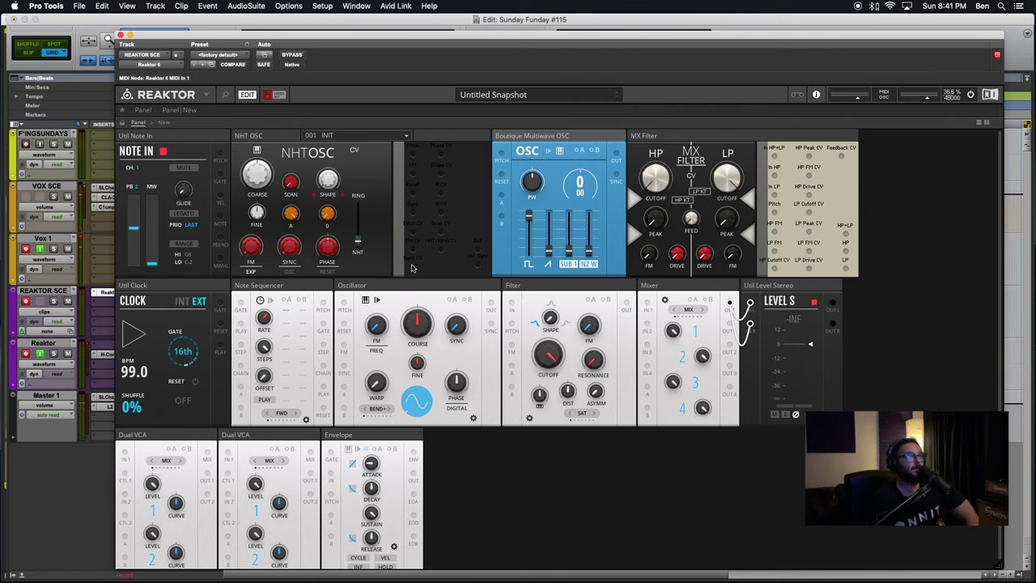
{"action": "left_click", "coordinate": [383, 287]}
{"action": "mouse_move", "coordinate": [282, 289]}
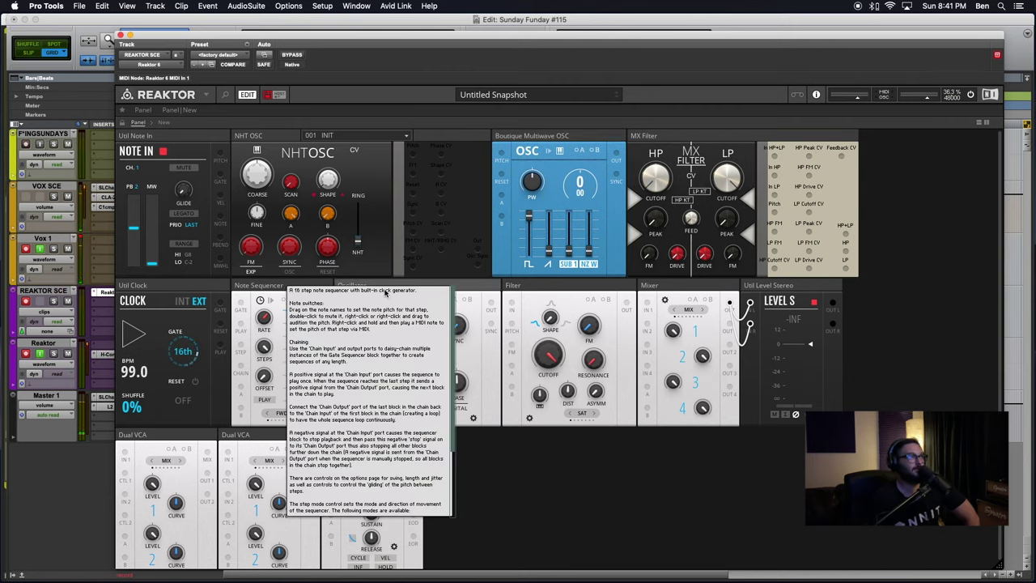
{"action": "left_click", "coordinate": [166, 289]}
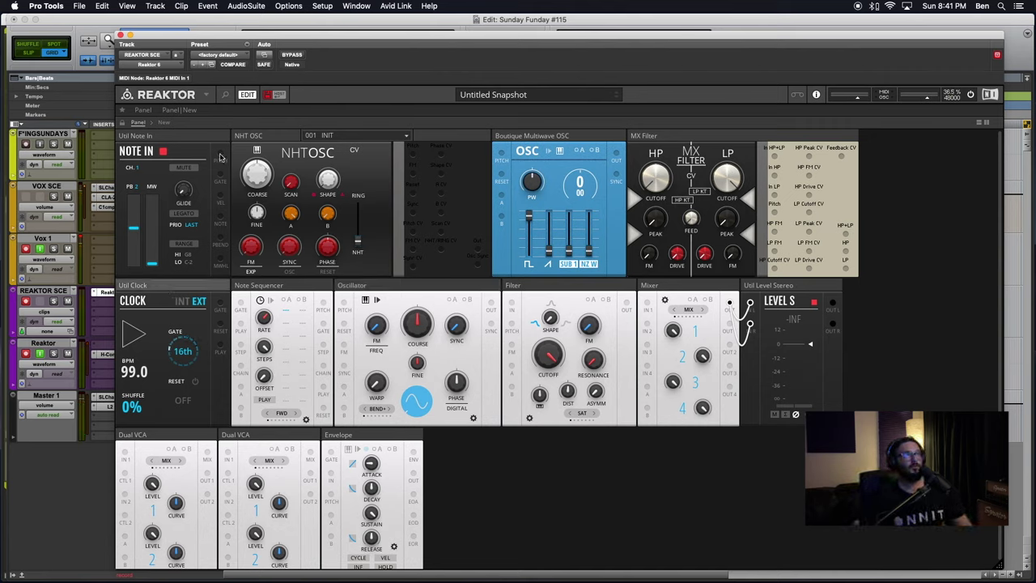
Step: Patch the Note In block's Pitch output to the Pitch input of the Boutique Multiwave OSC
{"action": "mouse_move", "coordinate": [220, 157]}
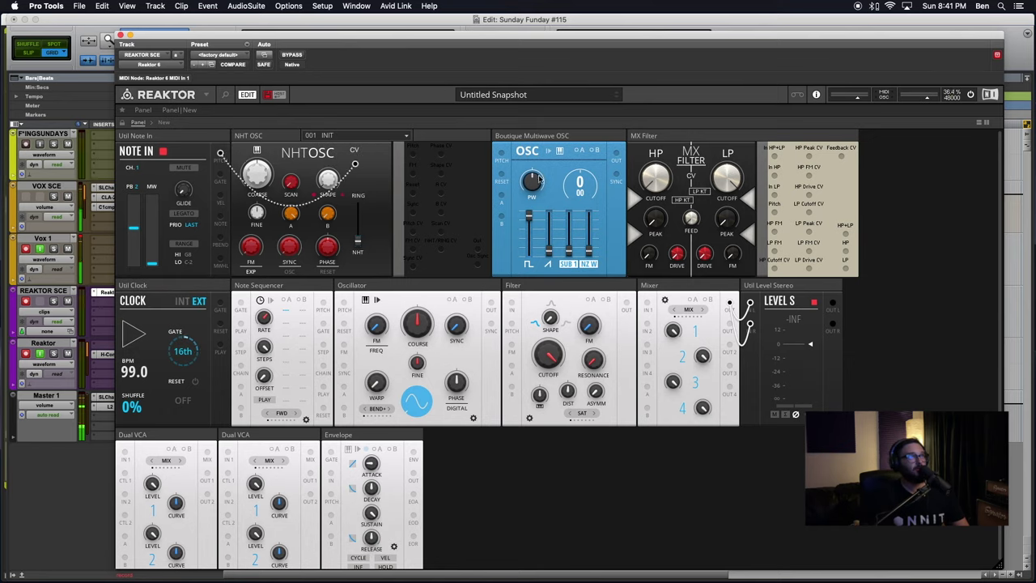
{"action": "left_click_drag", "start_coordinate": [220, 157], "coordinate": [502, 154]}
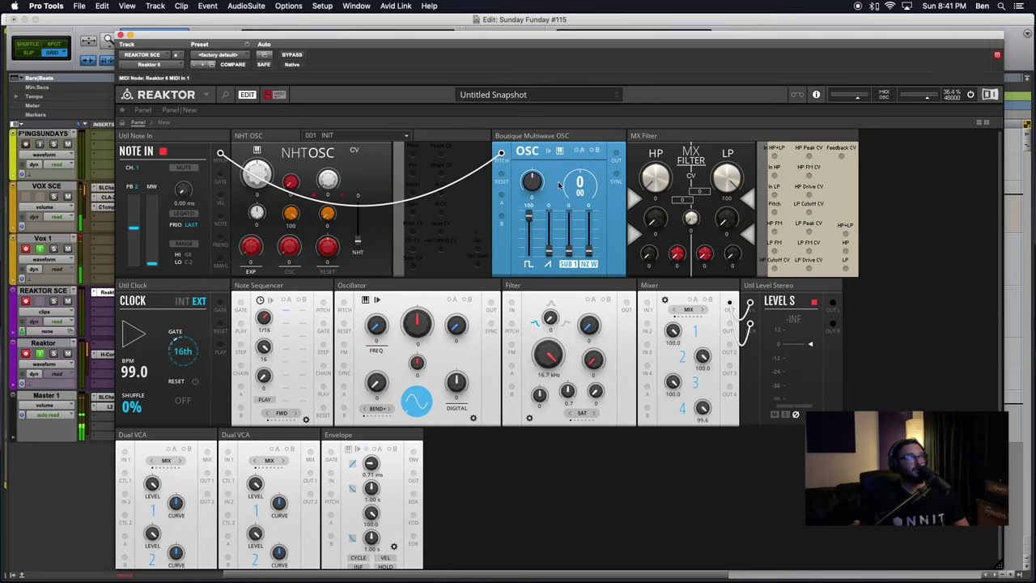
Step: Show the library browser and look through the factory Blocks folders, from Blocks Primes down through the Free Pack
{"action": "left_click", "coordinate": [225, 94]}
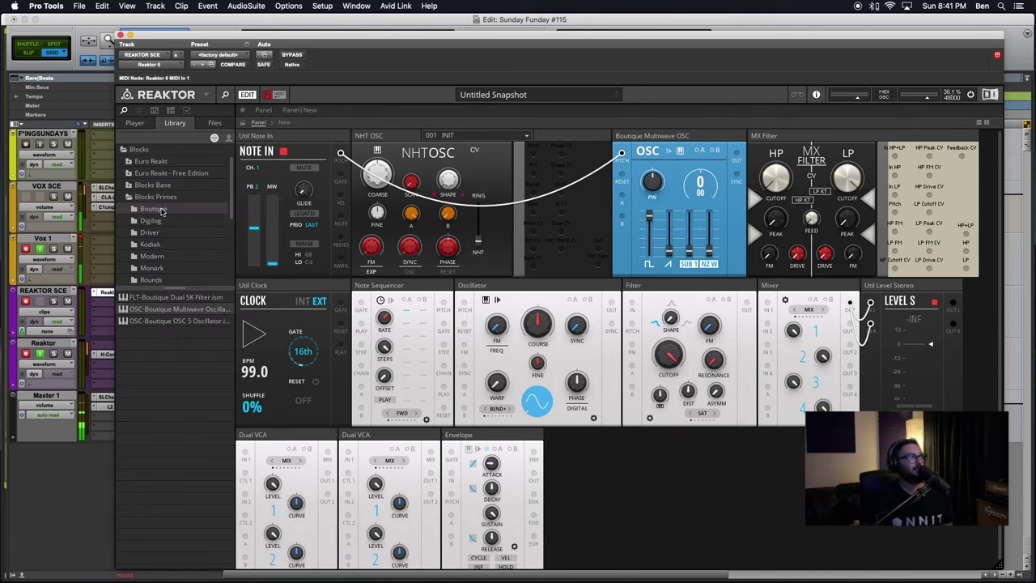
{"action": "scroll", "coordinate": [138, 226], "scroll_direction": "down", "scroll_amount": 2}
{"action": "scroll", "coordinate": [146, 243], "scroll_direction": "down", "scroll_amount": 2}
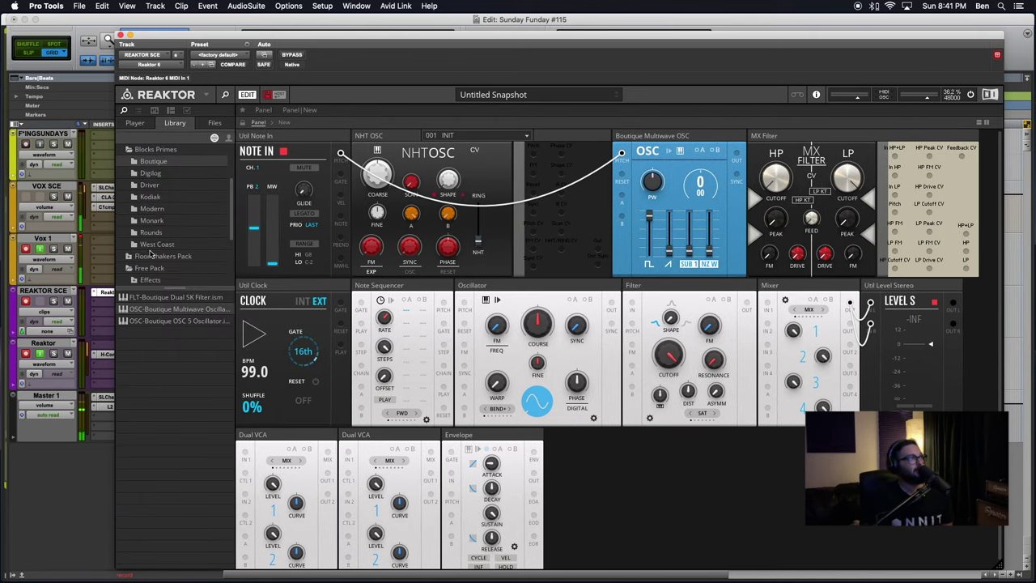
{"action": "scroll", "coordinate": [150, 254], "scroll_direction": "down", "scroll_amount": 3}
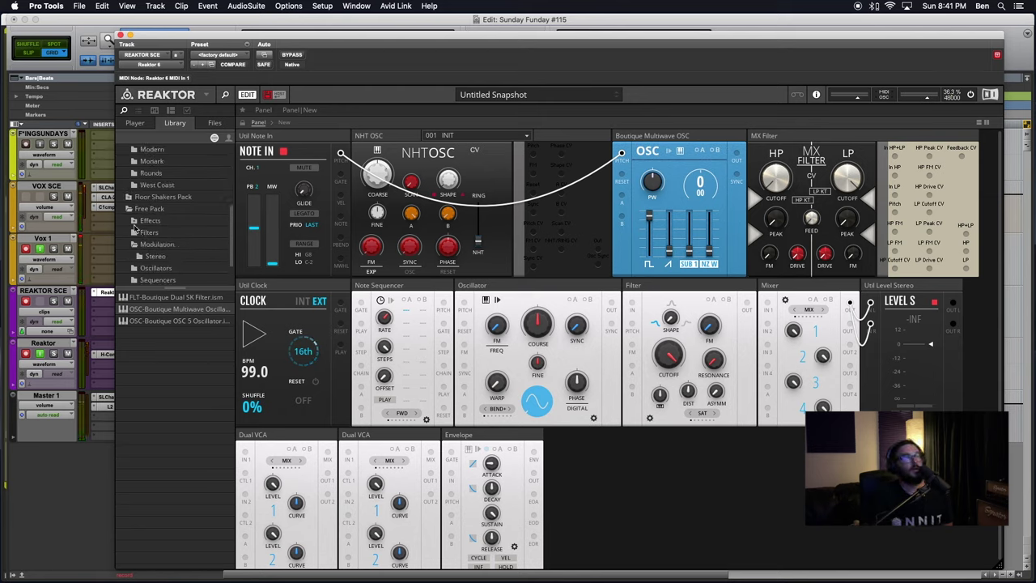
{"action": "scroll", "coordinate": [154, 249], "scroll_direction": "down", "scroll_amount": 2}
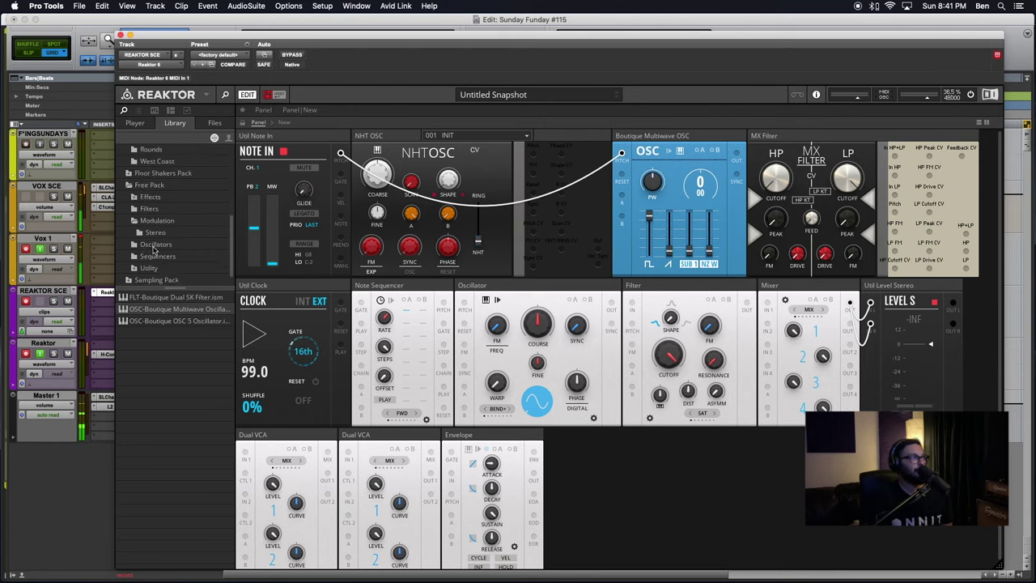
{"action": "scroll", "coordinate": [154, 249], "scroll_direction": "down", "scroll_amount": 1}
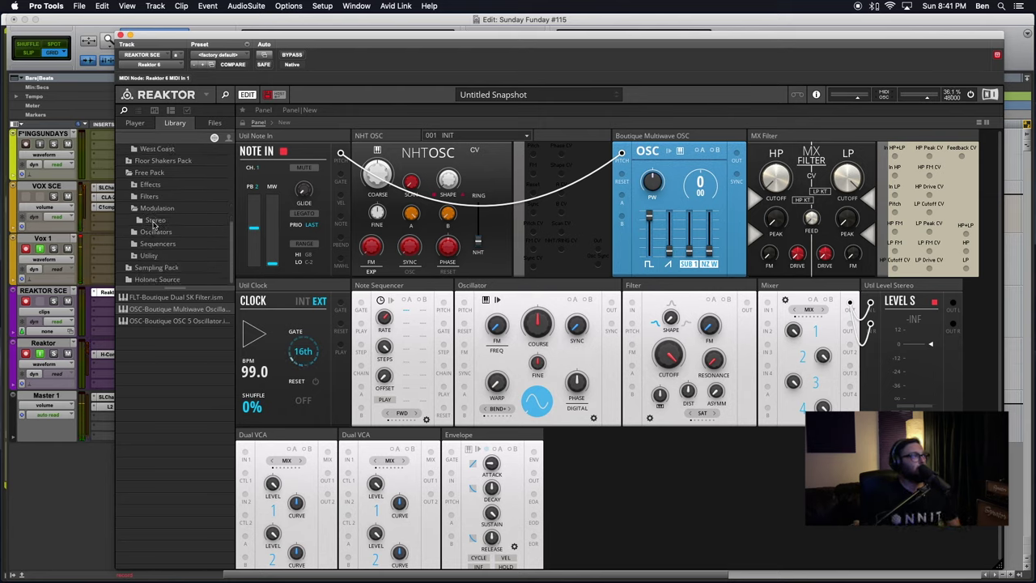
Step: Add DT Filter from the user library's _FLT folder under __Synite Audio, placing it after the Envelope in the third row
{"action": "left_click", "coordinate": [227, 139]}
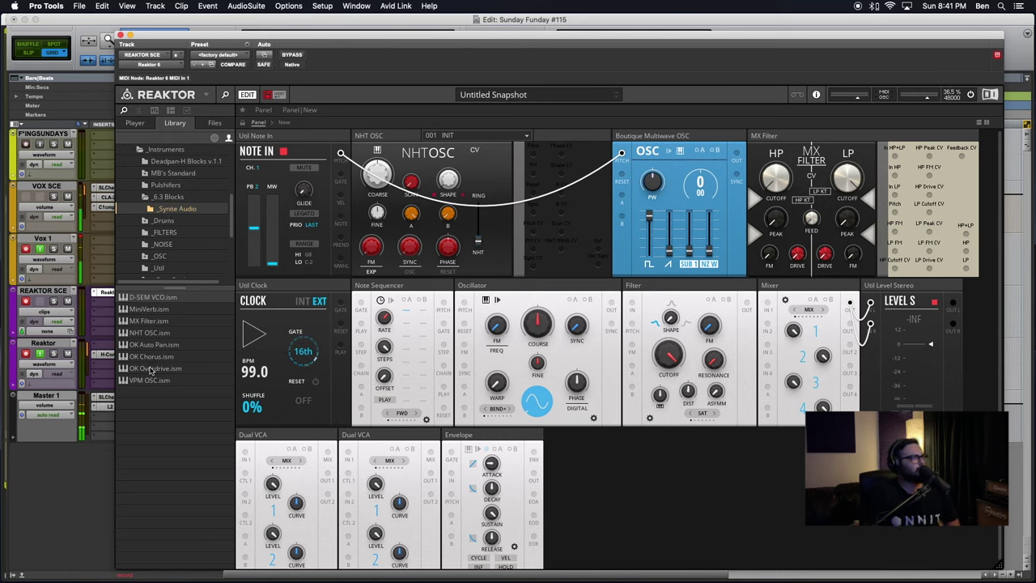
{"action": "scroll", "coordinate": [169, 217], "scroll_direction": "down", "scroll_amount": 4}
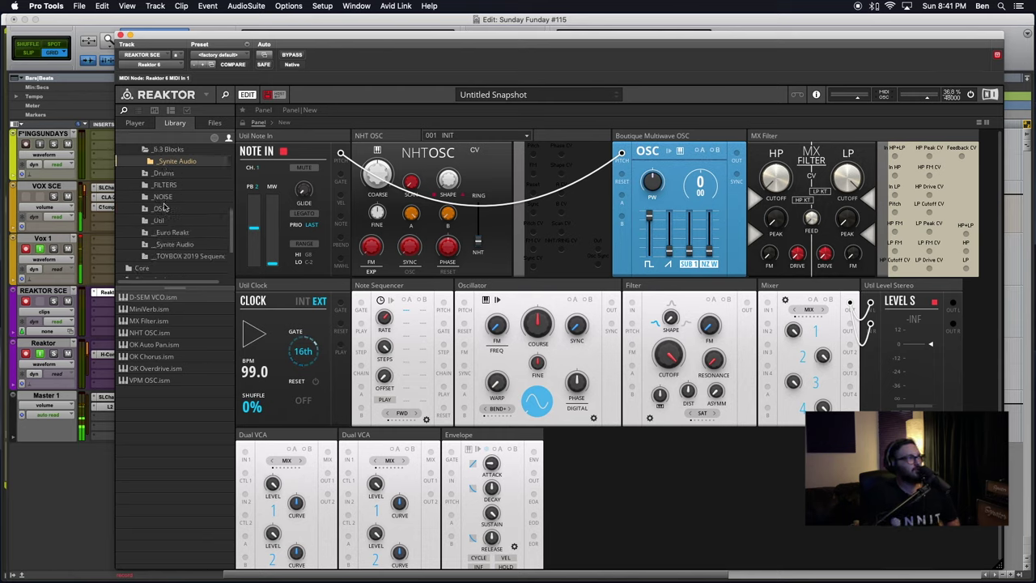
{"action": "left_click", "coordinate": [170, 244]}
{"action": "left_click", "coordinate": [145, 244]}
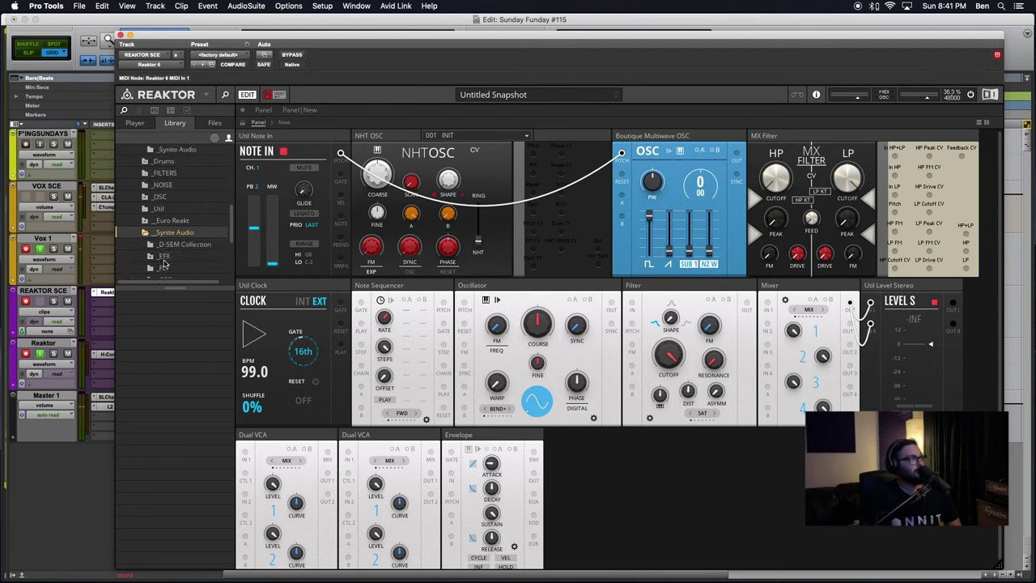
{"action": "scroll", "coordinate": [160, 233], "scroll_direction": "down", "scroll_amount": 7}
{"action": "left_click", "coordinate": [157, 197]}
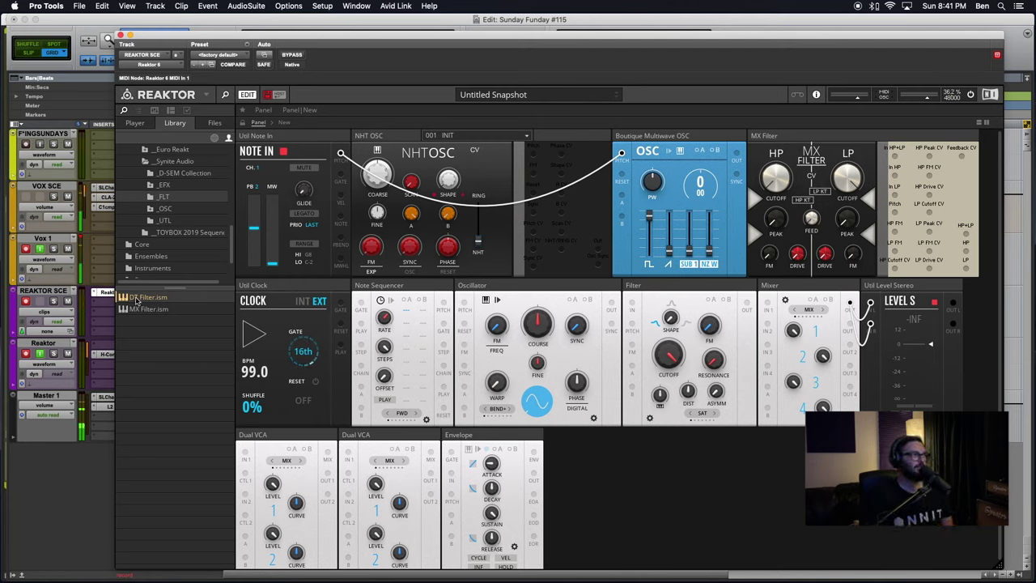
{"action": "left_click", "coordinate": [79, 239]}
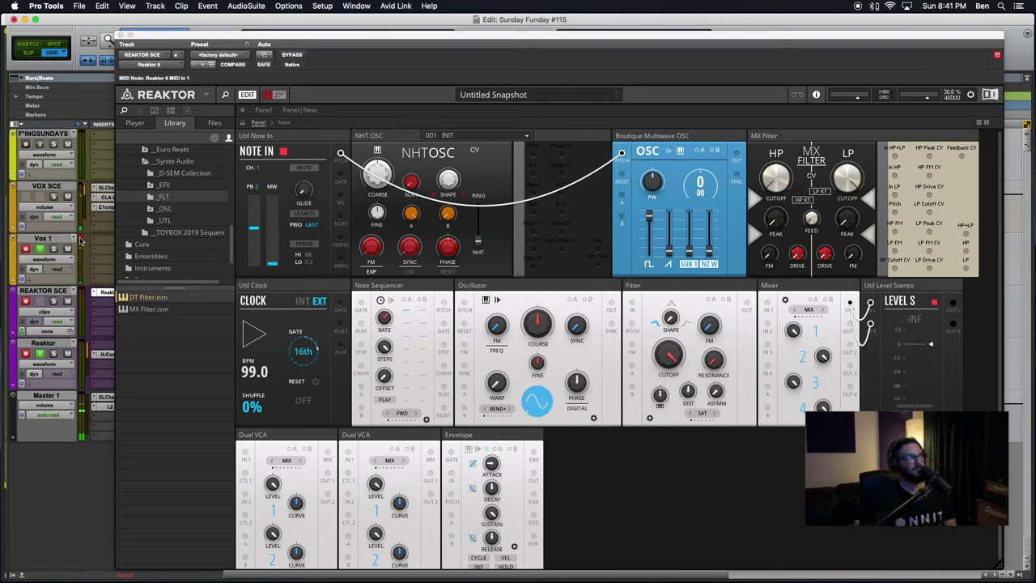
{"action": "left_click_drag", "start_coordinate": [141, 299], "coordinate": [607, 461]}
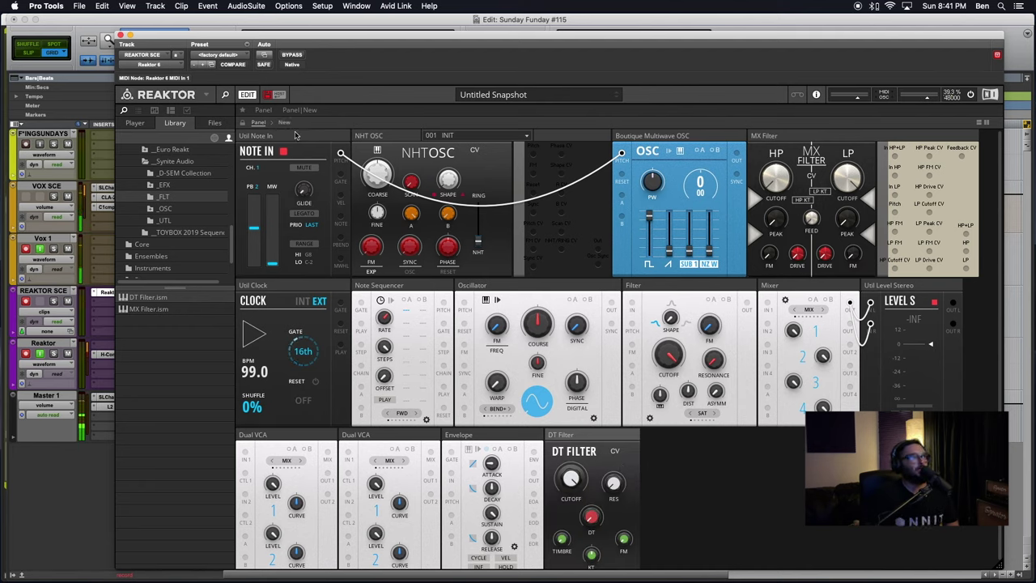
{"action": "right_click", "coordinate": [608, 439]}
{"action": "left_click", "coordinate": [620, 438]}
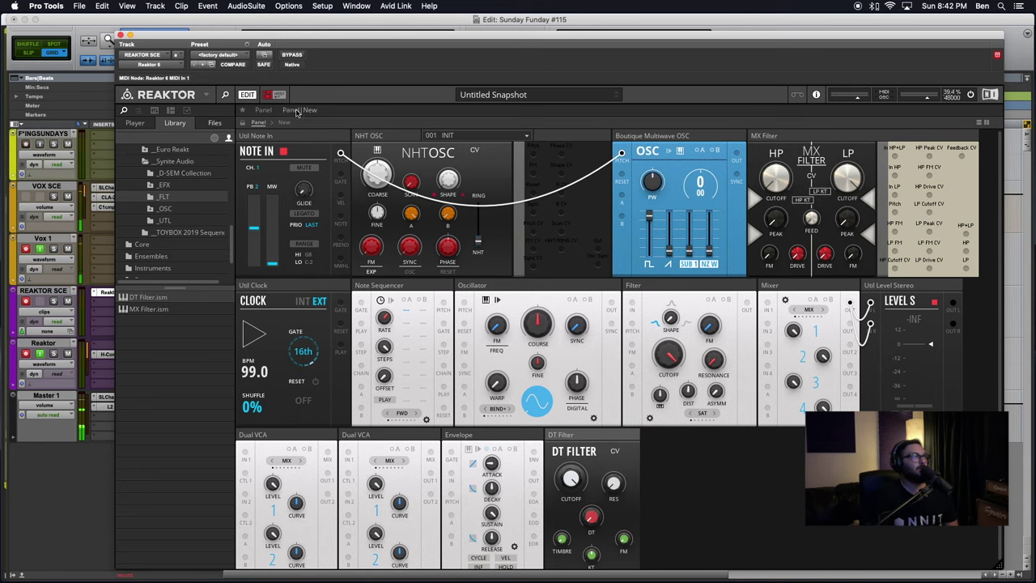
Step: Show the rack's structure alongside the panel and move the DT Filter module into the free space below the Mixer
{"action": "left_click", "coordinate": [299, 111]}
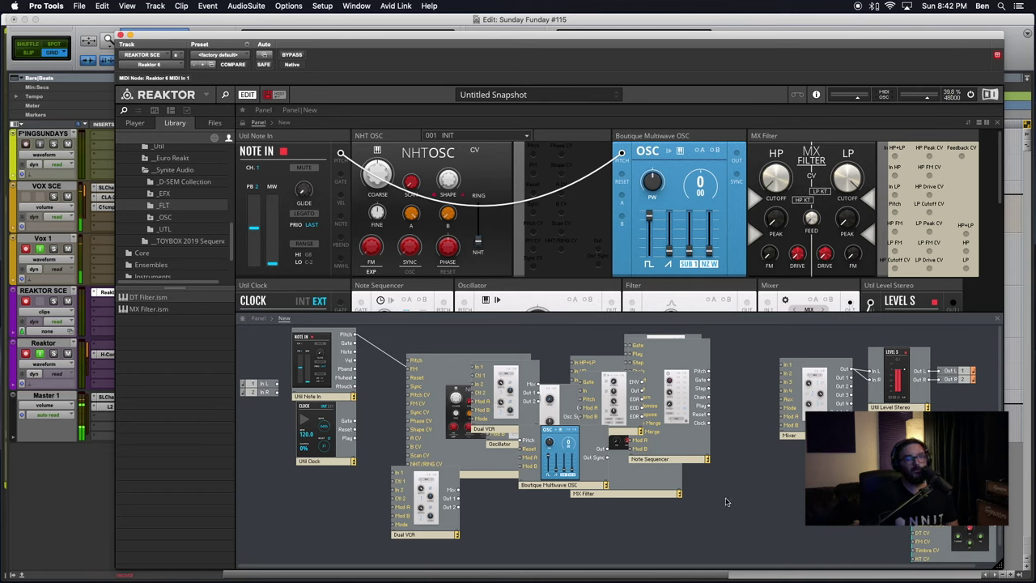
{"action": "left_click_drag", "start_coordinate": [910, 497], "coordinate": [739, 465]}
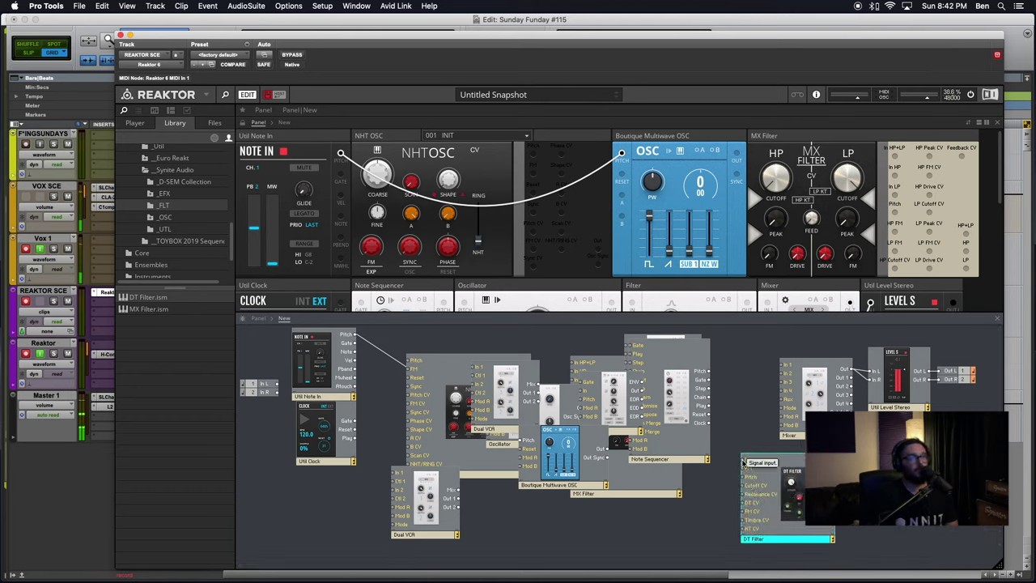
{"action": "left_click", "coordinate": [743, 461]}
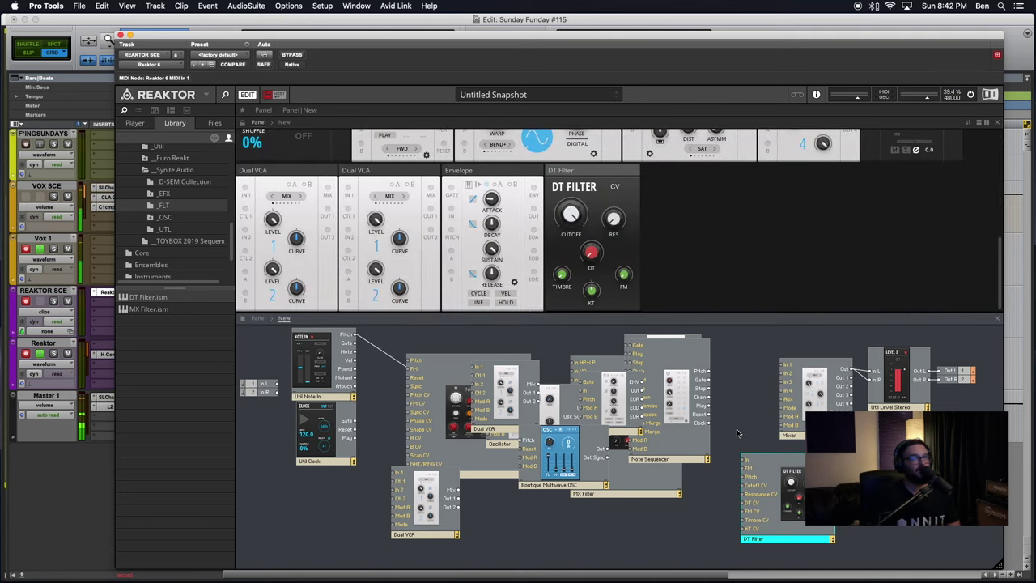
Step: Make the DT Filter's In port visible in its A view properties and assign it the port_panel_dark image
{"action": "right_click", "coordinate": [743, 462]}
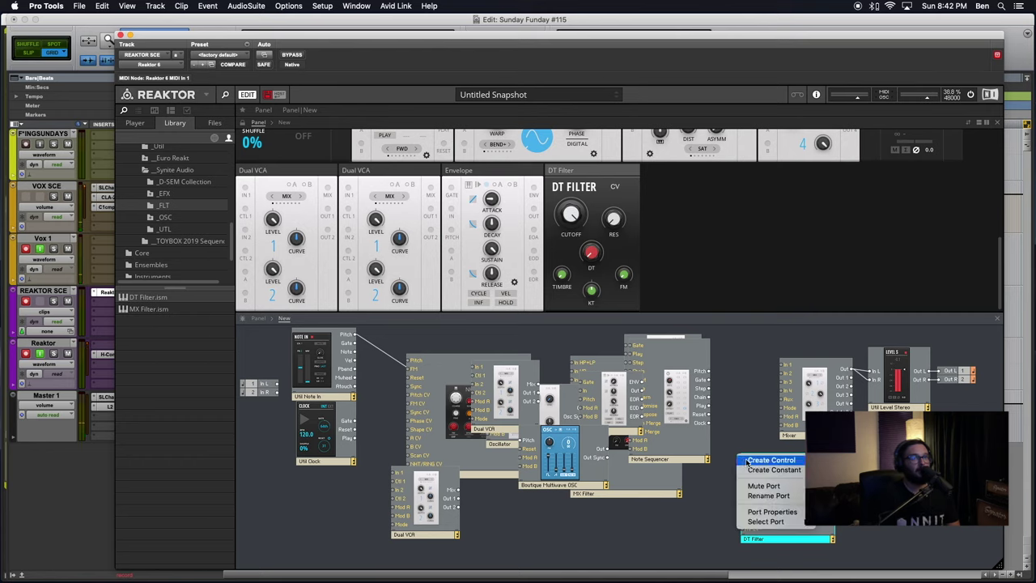
{"action": "left_click", "coordinate": [772, 512]}
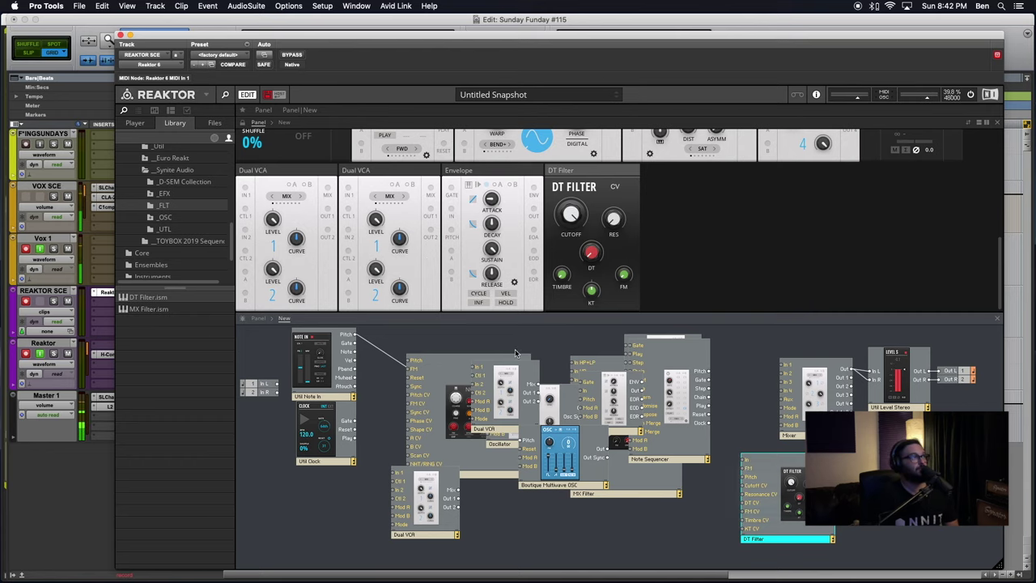
{"action": "left_click", "coordinate": [191, 138]}
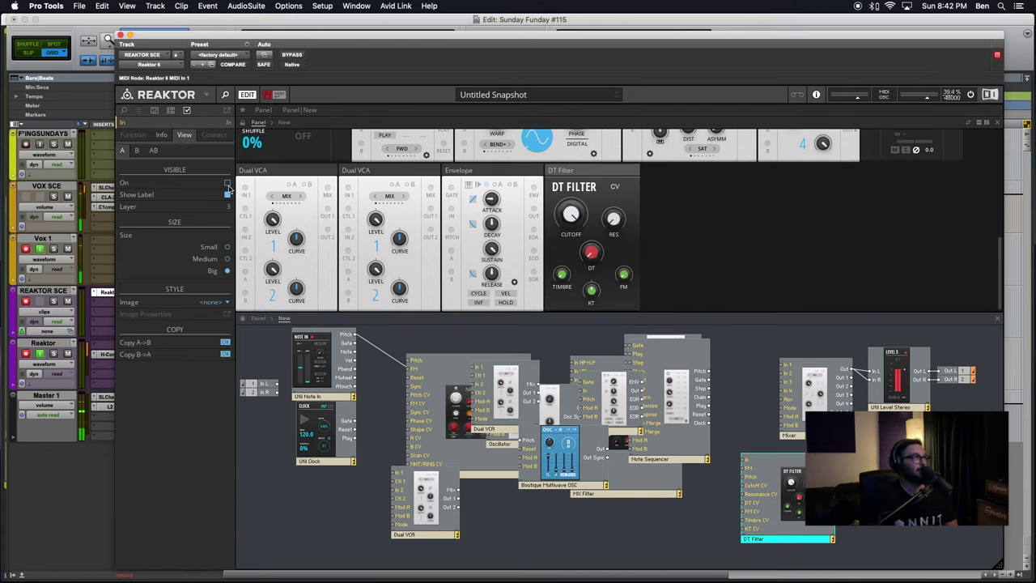
{"action": "left_click", "coordinate": [214, 301]}
{"action": "scroll", "coordinate": [214, 300], "scroll_direction": "down", "scroll_amount": 15}
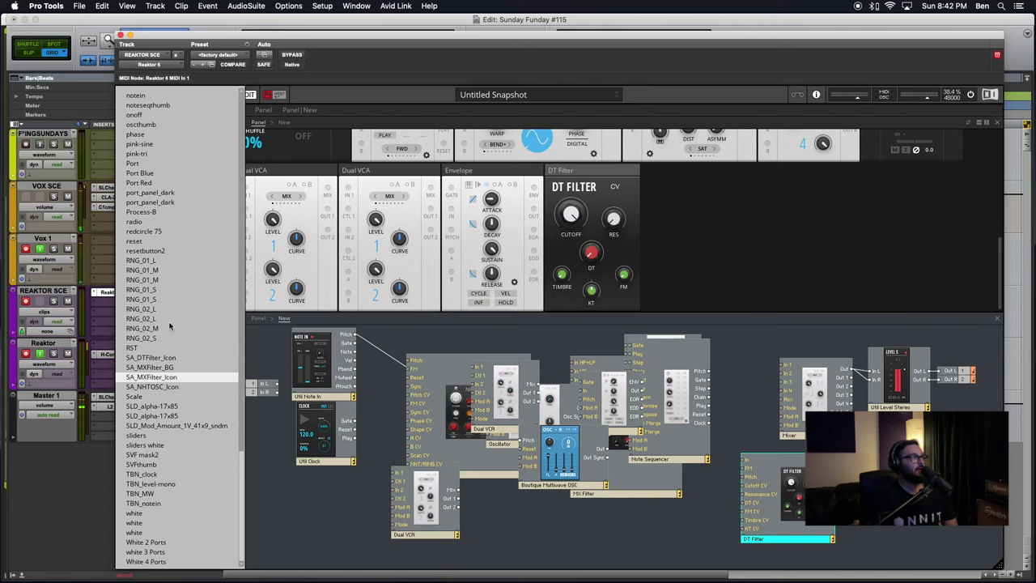
{"action": "scroll", "coordinate": [161, 290], "scroll_direction": "up", "scroll_amount": 1}
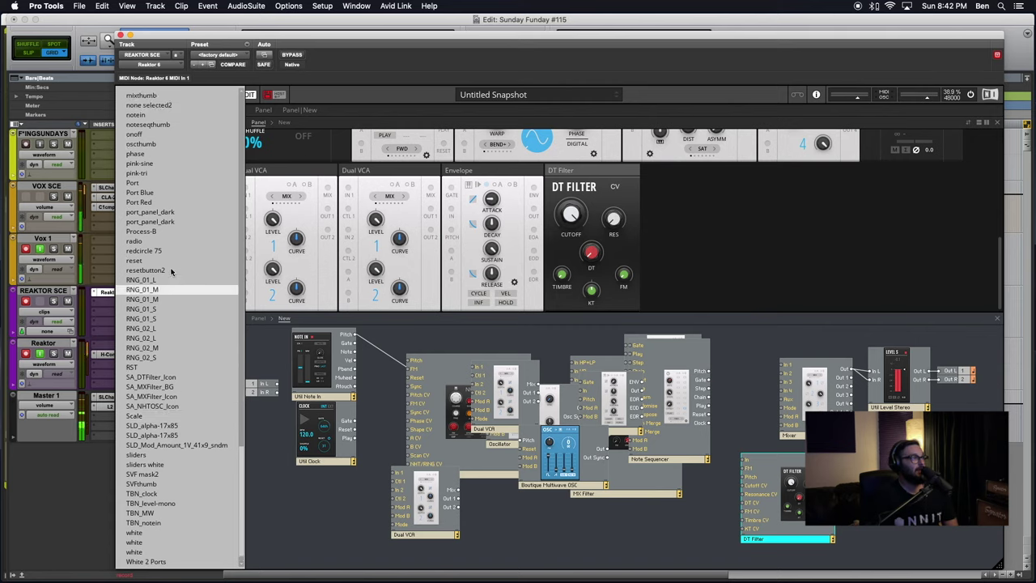
{"action": "left_click", "coordinate": [178, 213]}
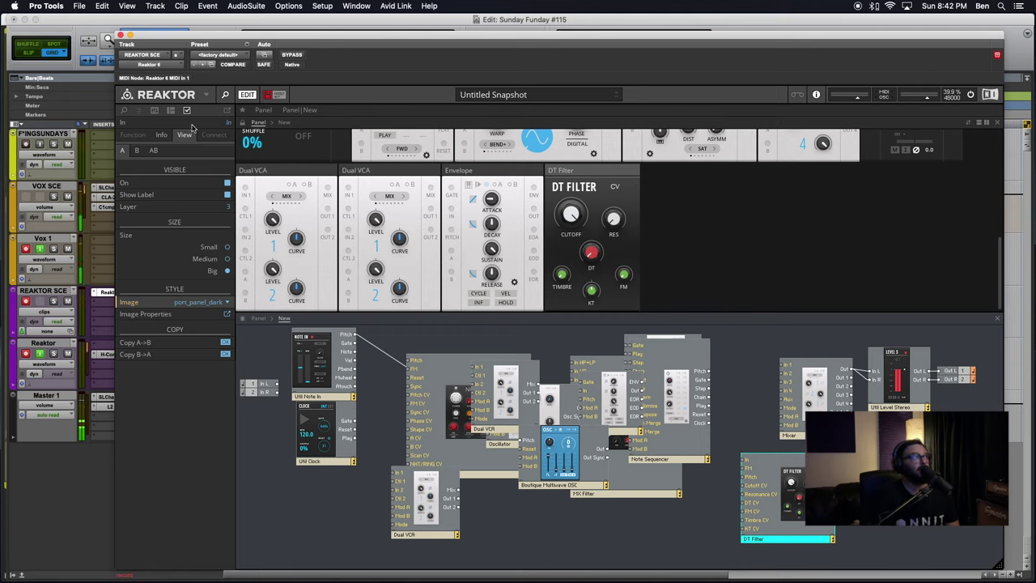
Step: Compare the In port's A and B view settings and check which view the DT Filter's panel uses
{"action": "left_click", "coordinate": [137, 152]}
{"action": "left_click", "coordinate": [123, 151]}
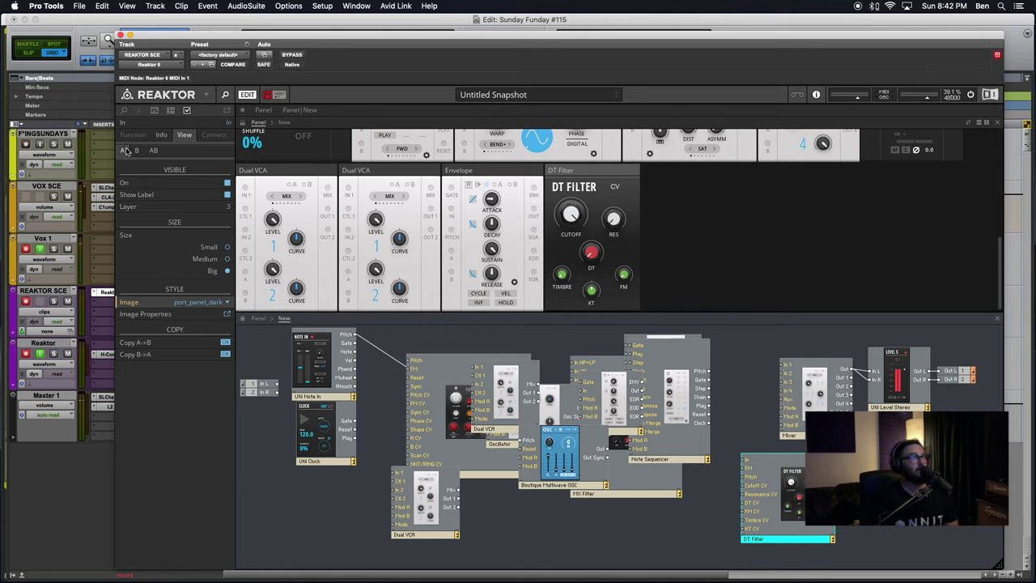
{"action": "left_click", "coordinate": [594, 175]}
{"action": "right_click", "coordinate": [594, 176]}
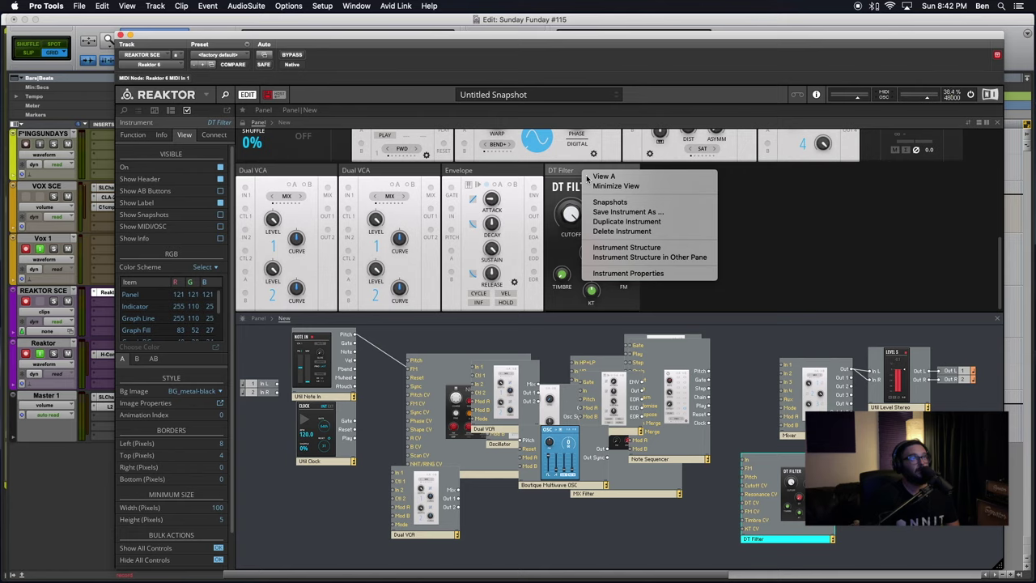
{"action": "left_click", "coordinate": [603, 176]}
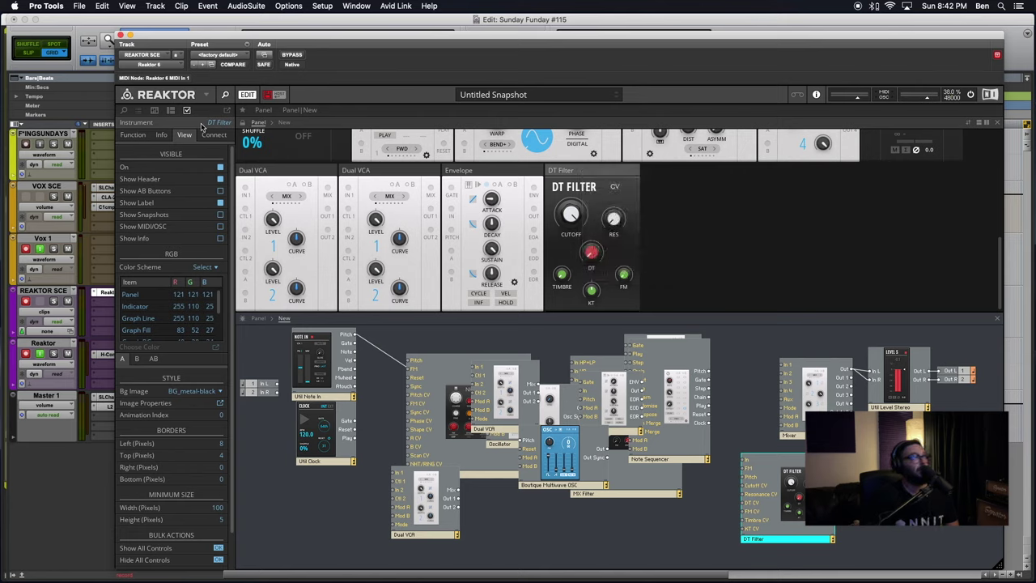
Step: Return to the DT Filter In port's properties and set its A view image to <none>
{"action": "right_click", "coordinate": [742, 463]}
{"action": "left_click", "coordinate": [765, 511]}
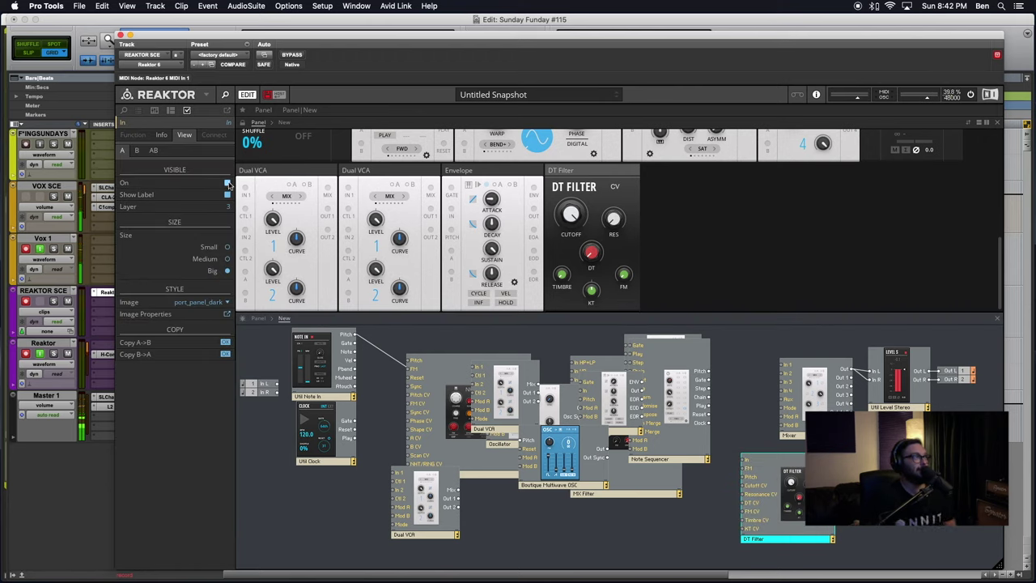
{"action": "left_click", "coordinate": [202, 302]}
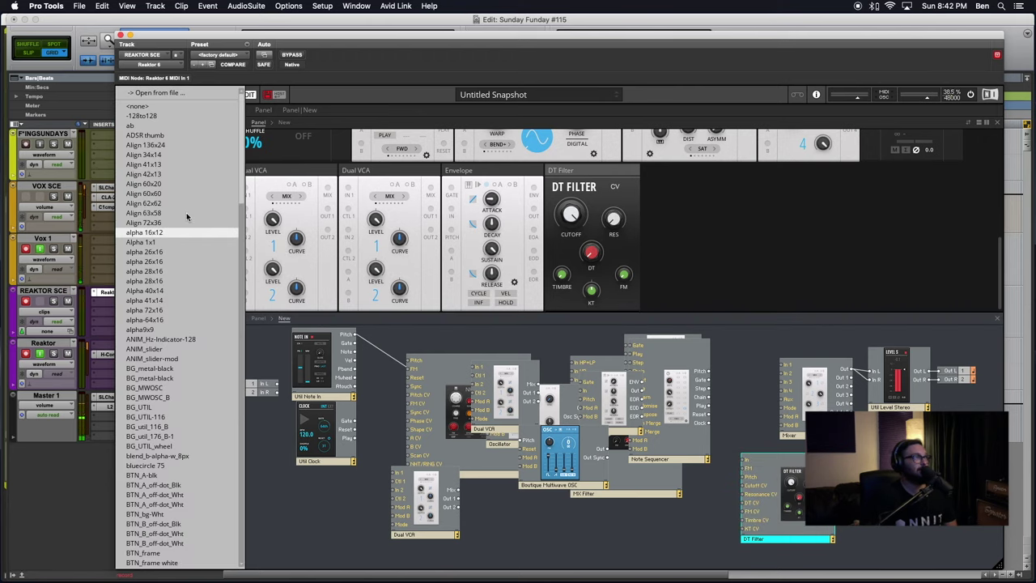
{"action": "left_click", "coordinate": [142, 106]}
Step: Make the DT Filter's In port visible in its B view, assign the port_panel_dark image and place it beside the CV label on the unlocked panel
{"action": "left_click", "coordinate": [136, 150]}
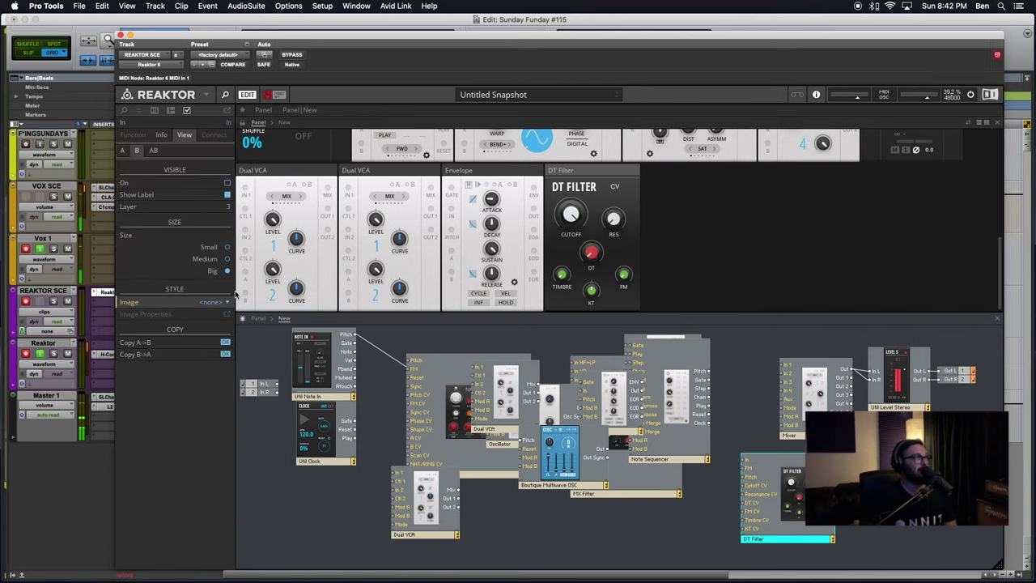
{"action": "left_click", "coordinate": [228, 183]}
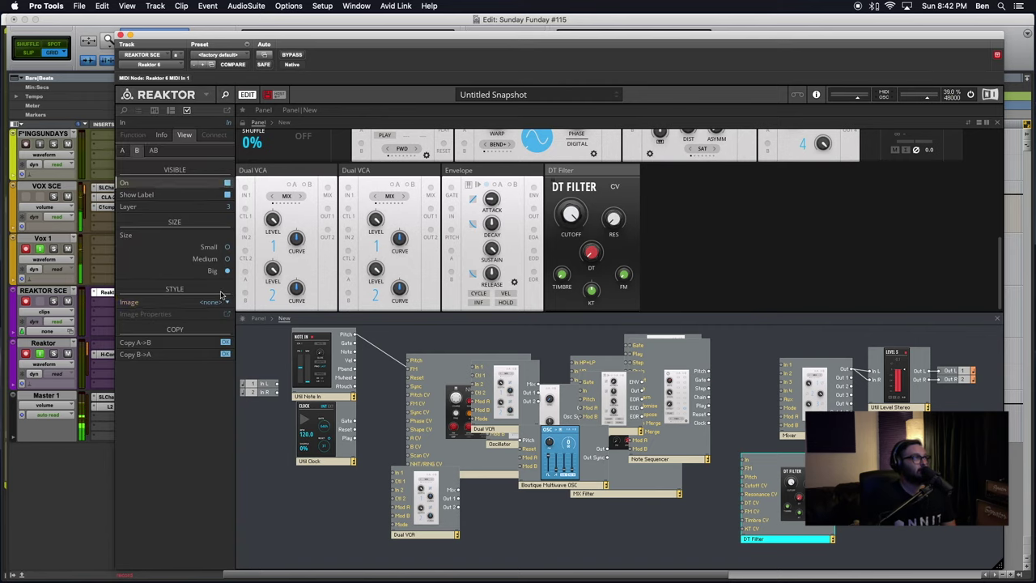
{"action": "left_click", "coordinate": [220, 300]}
{"action": "scroll", "coordinate": [174, 356], "scroll_direction": "down", "scroll_amount": 3}
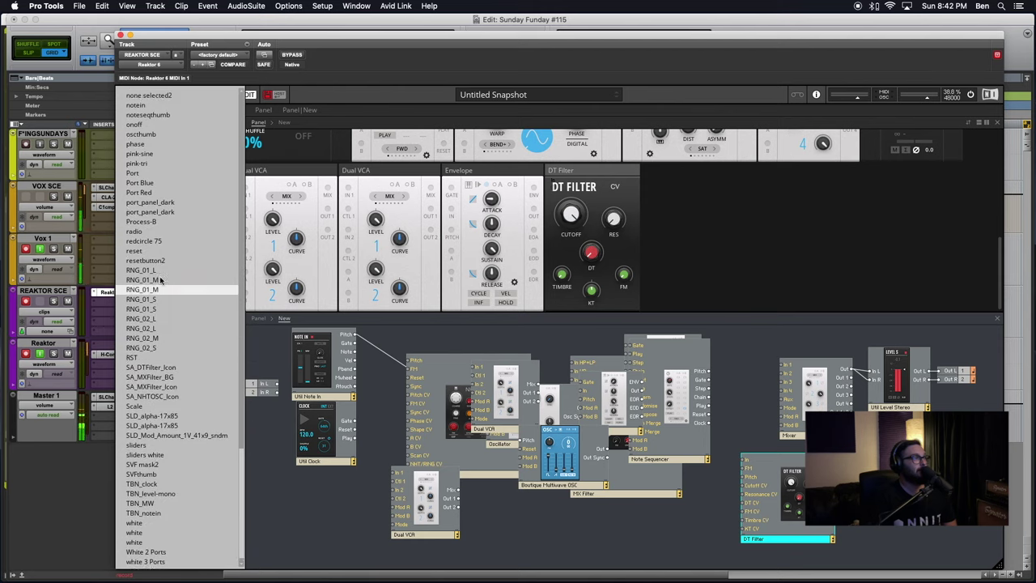
{"action": "left_click", "coordinate": [166, 203]}
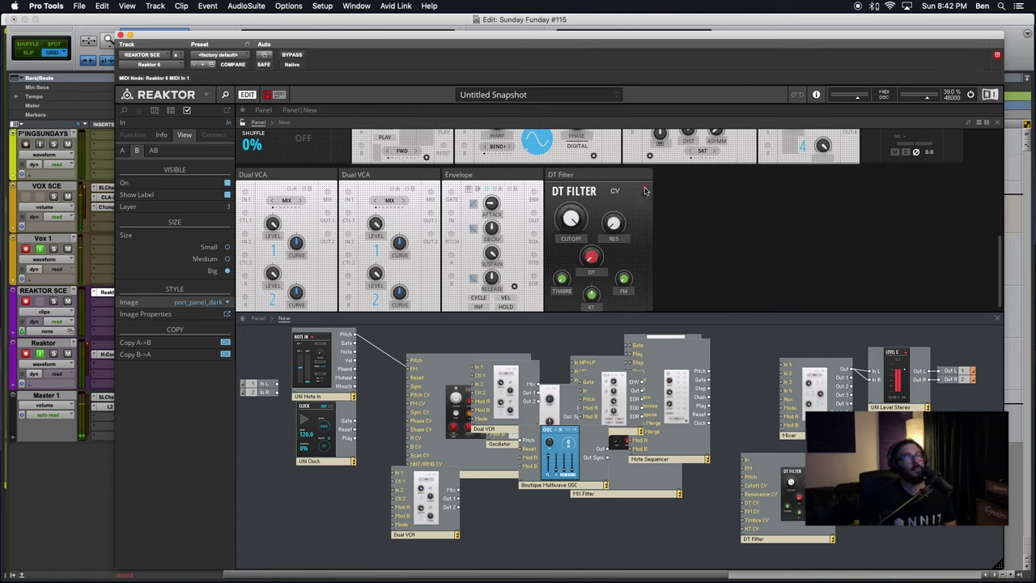
Step: Turn on the DT Filter's FM port in the B view with the port_panel_dark image and position it below the In port
{"action": "right_click", "coordinate": [743, 470]}
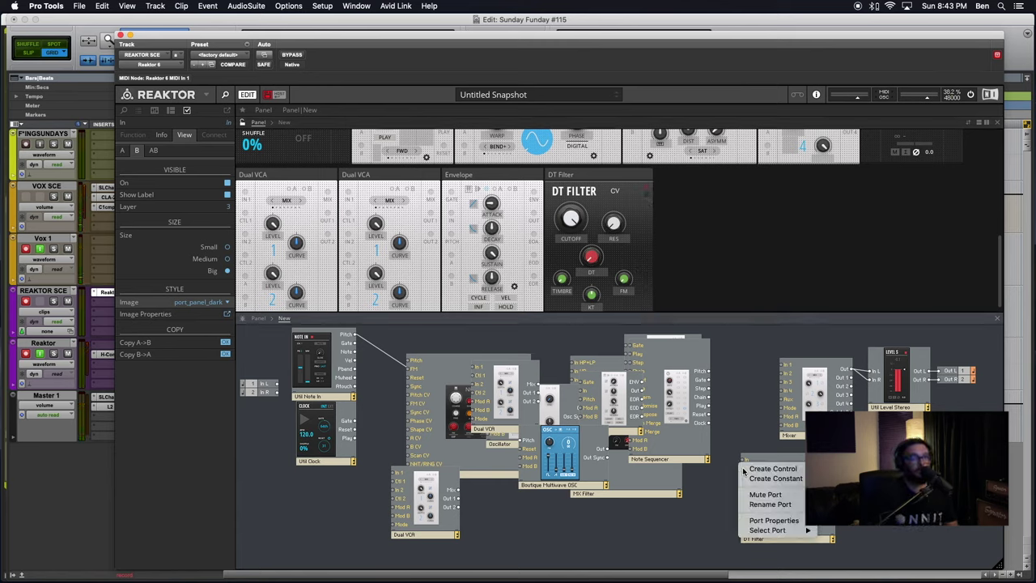
{"action": "left_click", "coordinate": [761, 530]}
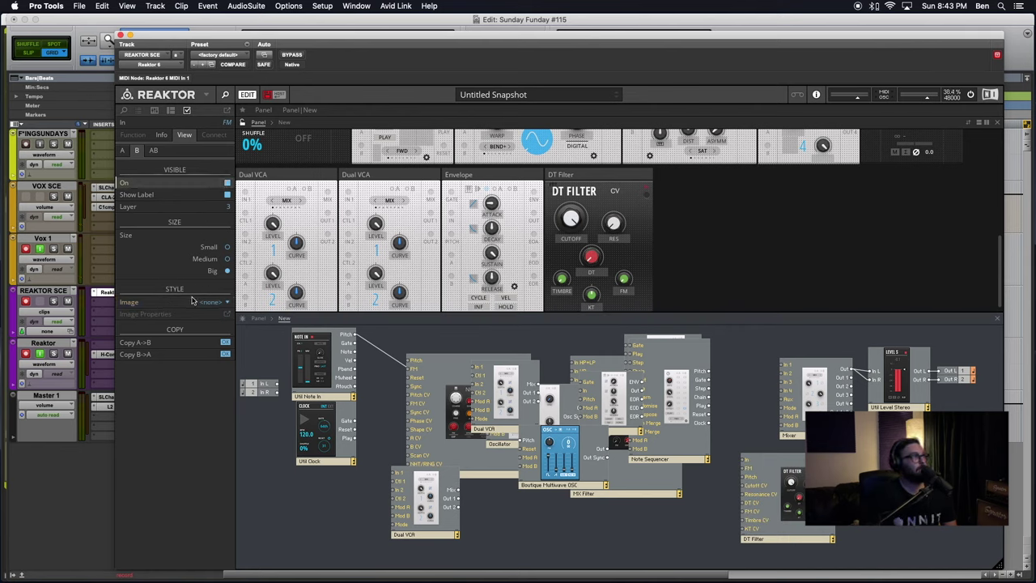
{"action": "left_click", "coordinate": [213, 305]}
{"action": "scroll", "coordinate": [214, 306], "scroll_direction": "down", "scroll_amount": 20}
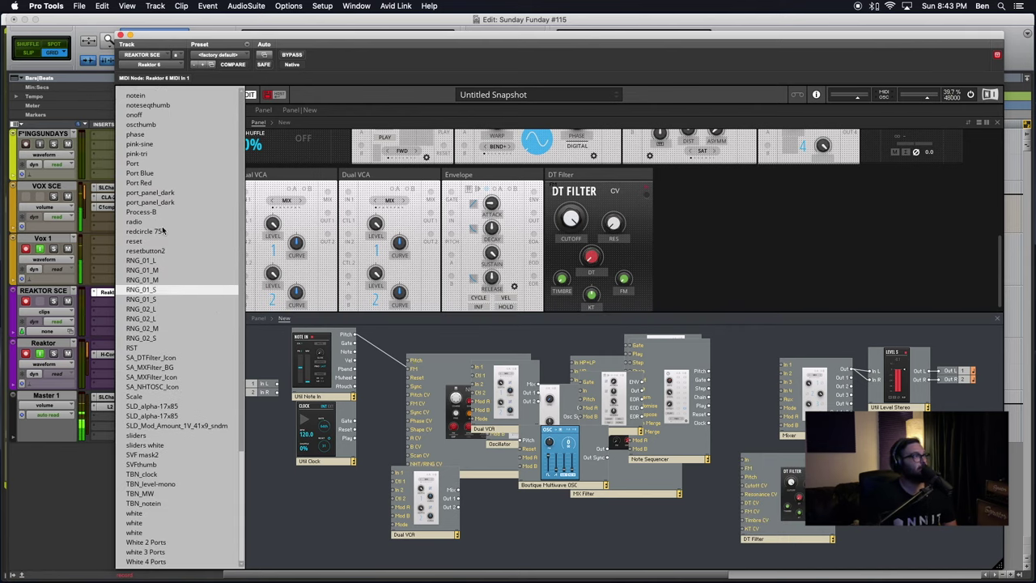
{"action": "left_click", "coordinate": [160, 193]}
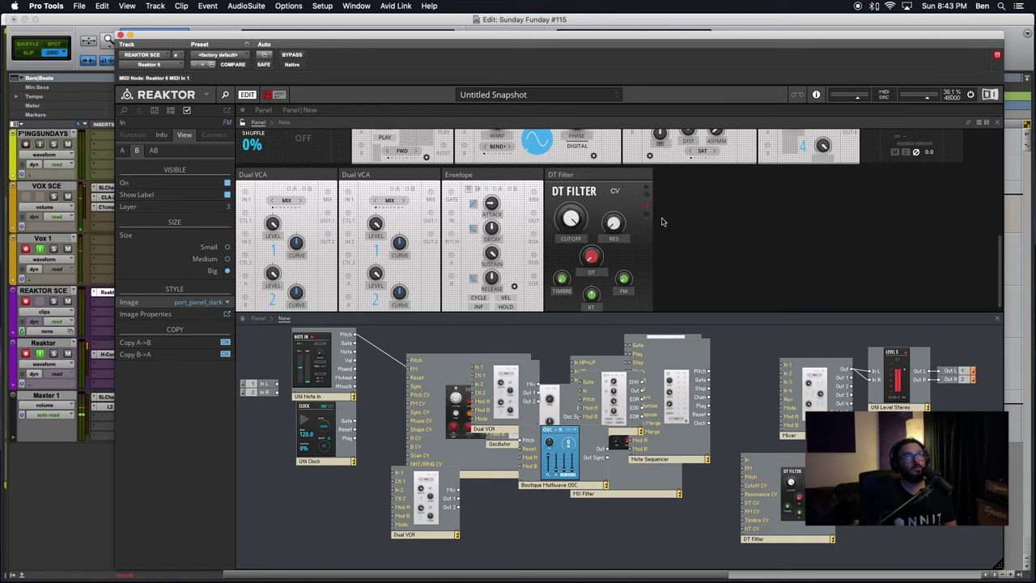
Step: Make the DT Filter's Pitch port visible with the port_panel_dark image and position it below the FM port
{"action": "right_click", "coordinate": [739, 476]}
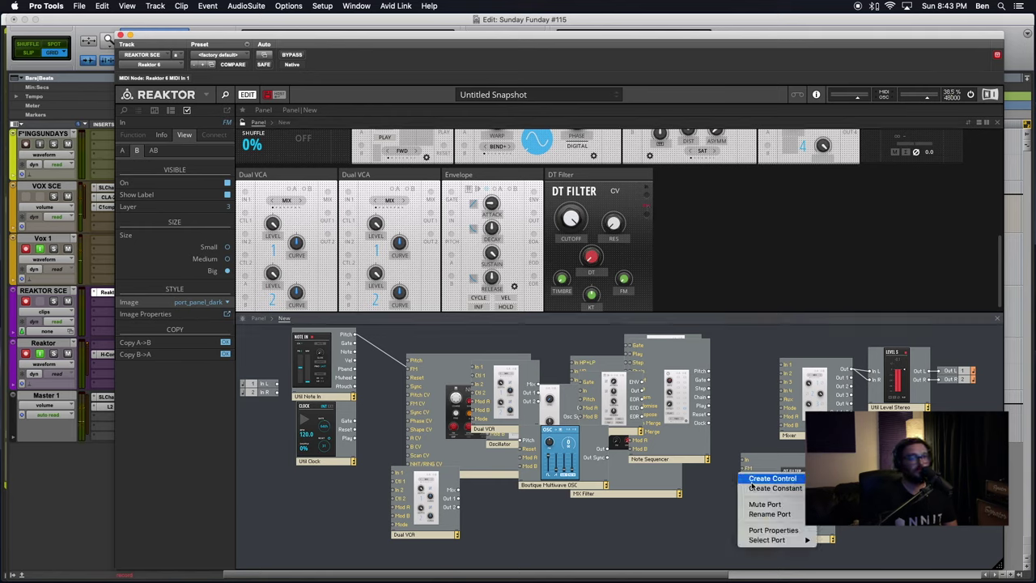
{"action": "left_click", "coordinate": [769, 529]}
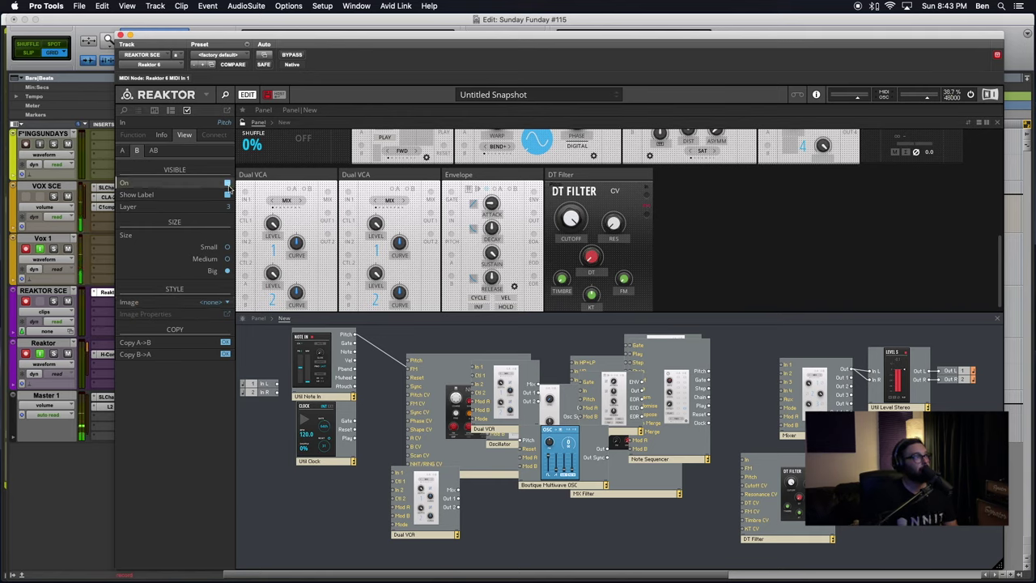
{"action": "left_click", "coordinate": [215, 302]}
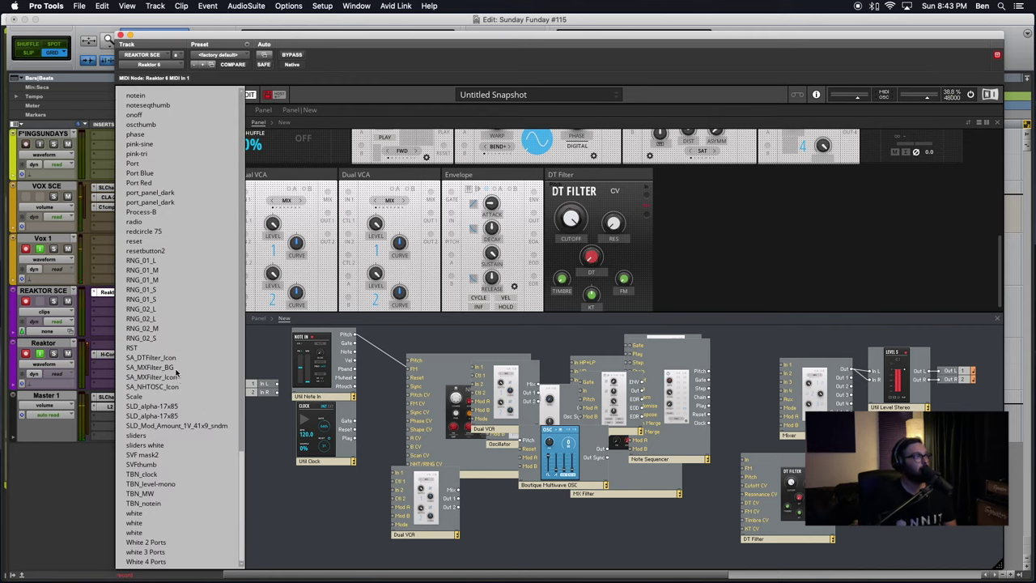
{"action": "left_click", "coordinate": [162, 193]}
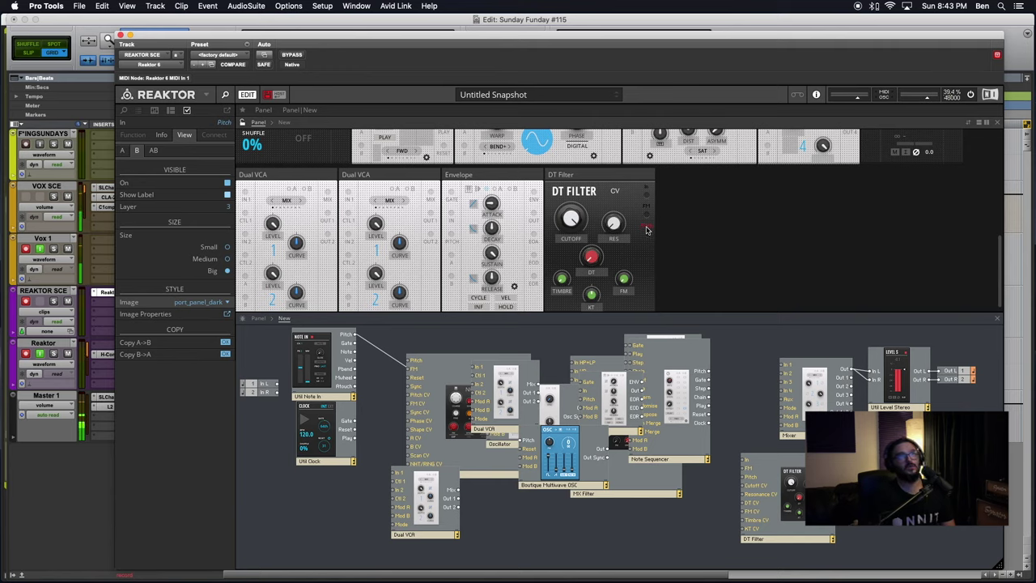
Step: Make the DT Filter's Cutoff CV port visible with the port_panel_dark image and position it below the Pitch port
{"action": "right_click", "coordinate": [742, 488]}
{"action": "left_click", "coordinate": [760, 538]}
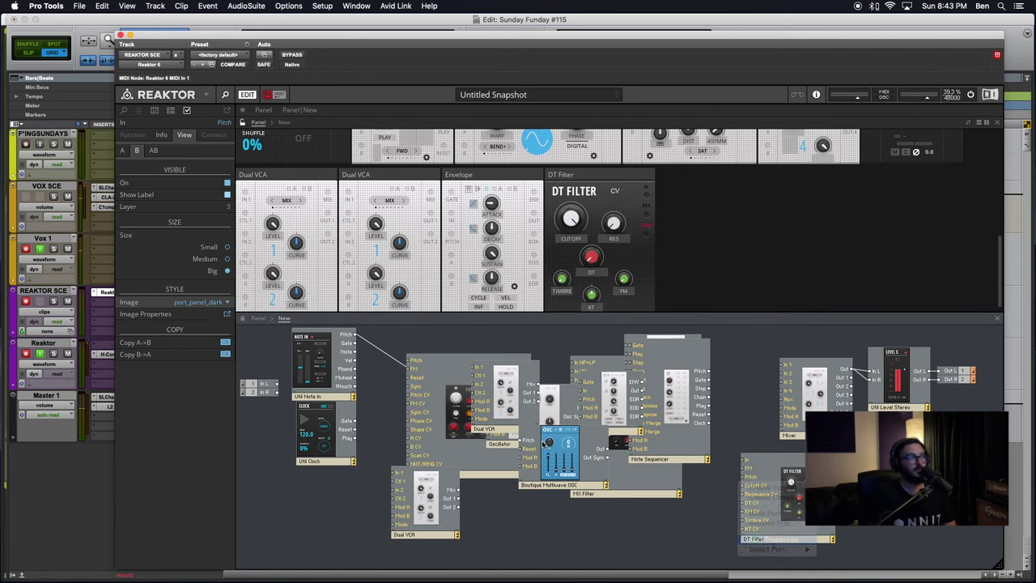
{"action": "left_click", "coordinate": [217, 302]}
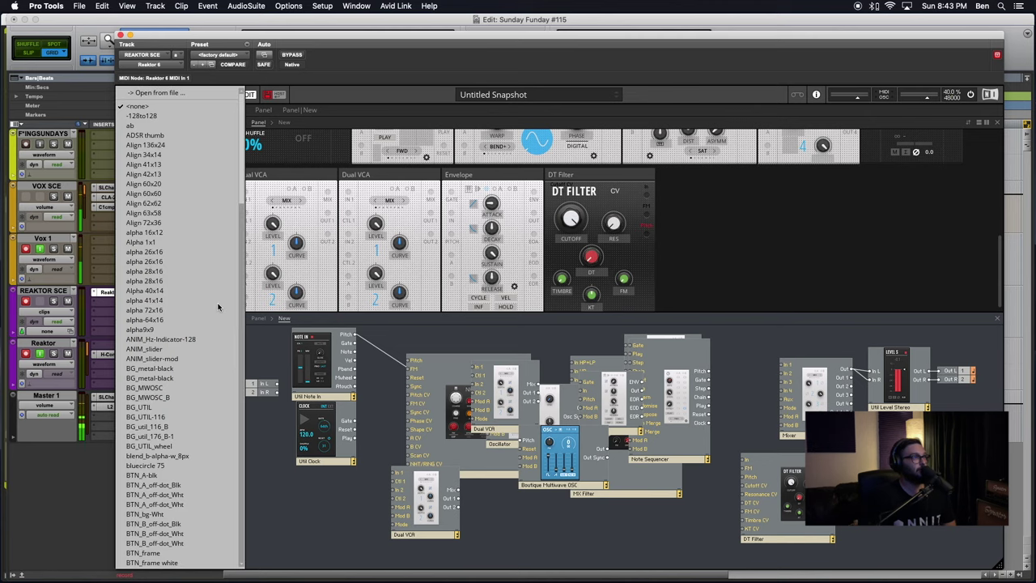
{"action": "scroll", "coordinate": [201, 371], "scroll_direction": "down", "scroll_amount": 15}
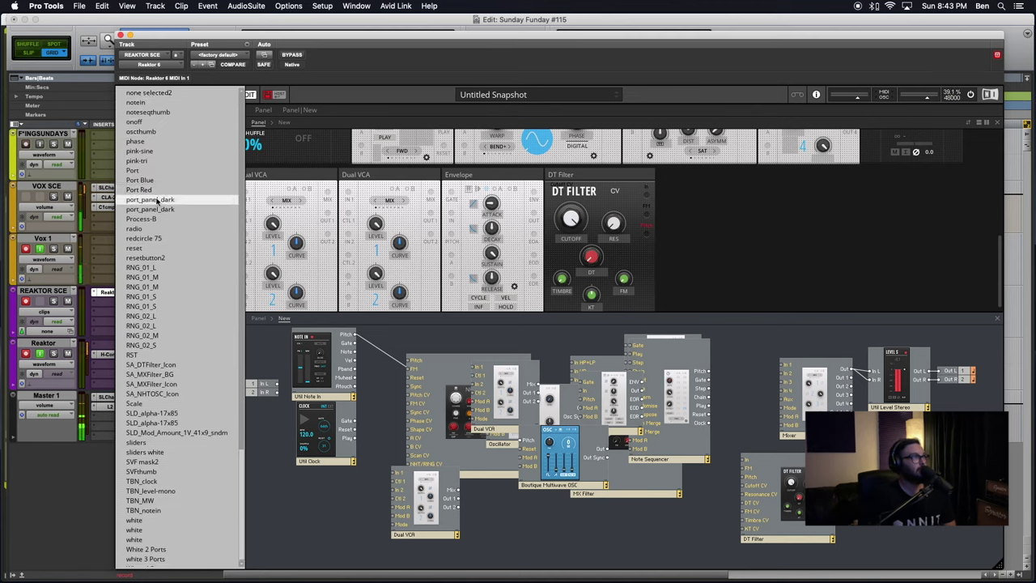
{"action": "left_click", "coordinate": [151, 199]}
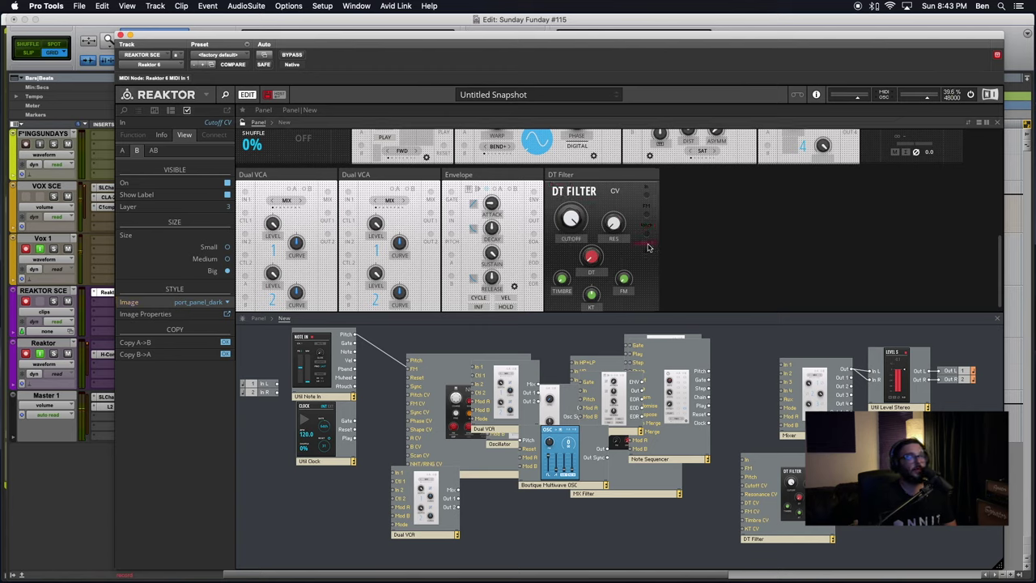
Step: Make the DT Filter's Resonance CV port visible with the port_panel_dark image and move it below the Cutoff CV port
{"action": "right_click", "coordinate": [744, 495]}
{"action": "left_click", "coordinate": [764, 544]}
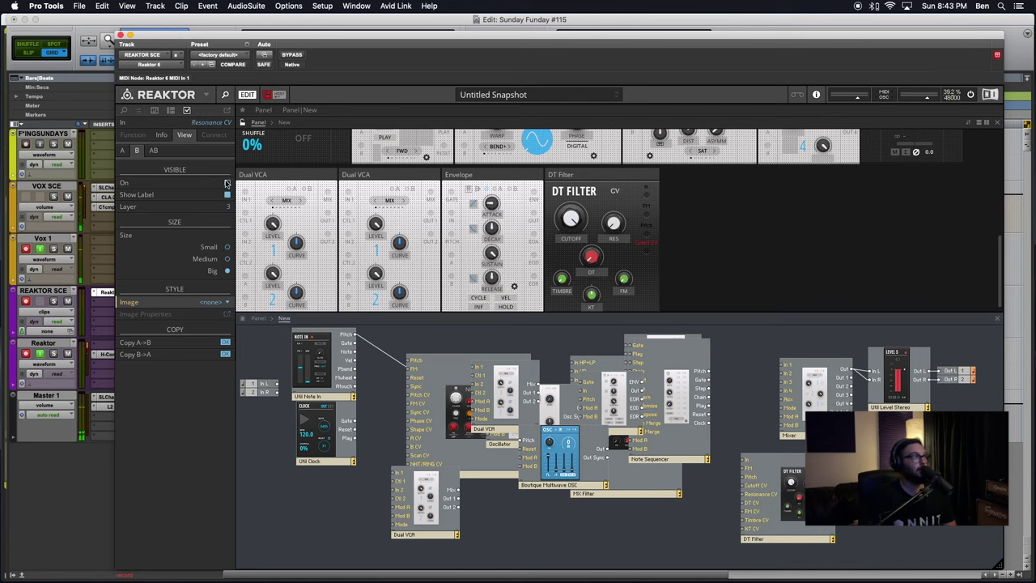
{"action": "left_click", "coordinate": [212, 303]}
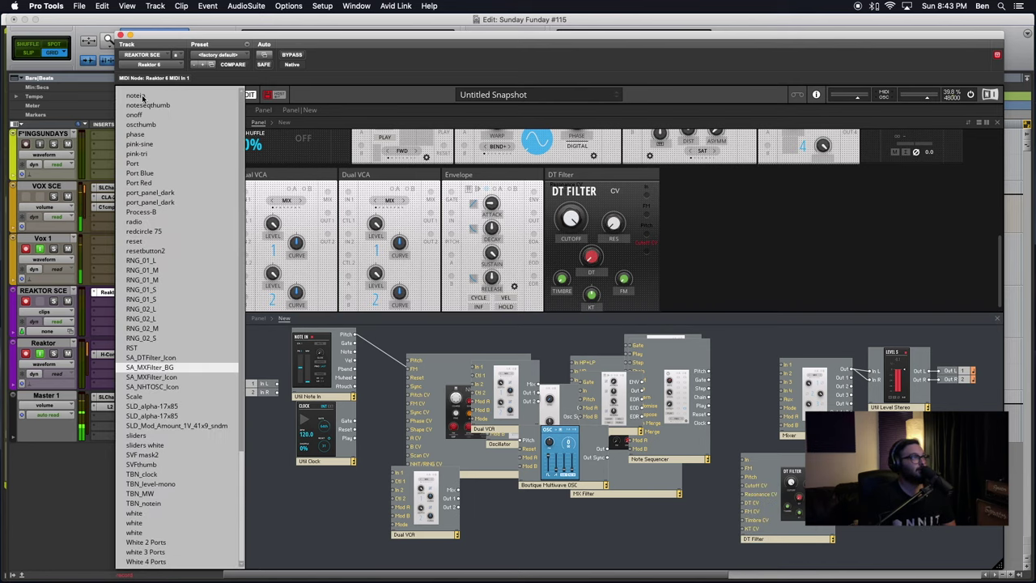
{"action": "left_click", "coordinate": [150, 202]}
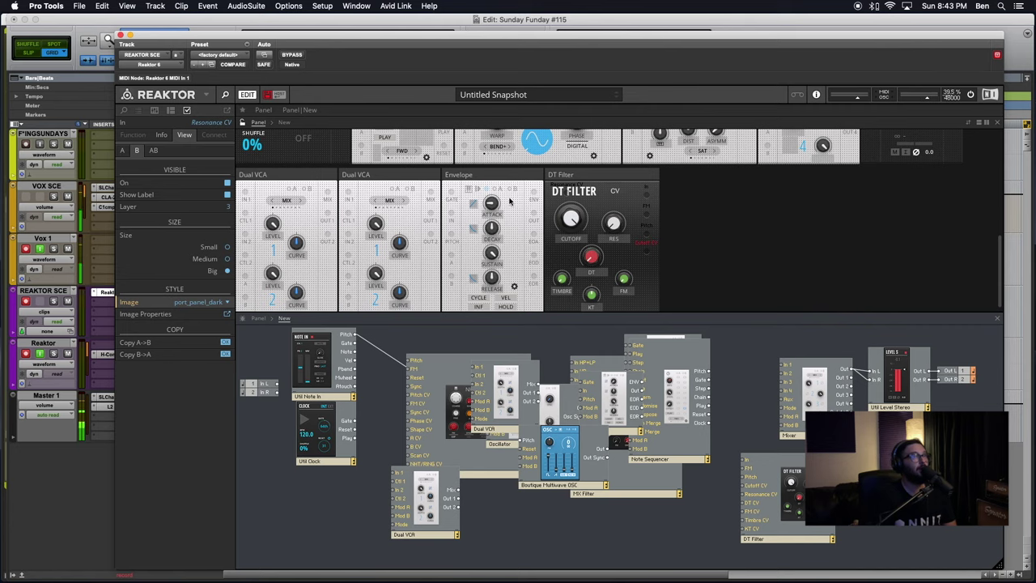
{"action": "left_click_drag", "start_coordinate": [645, 243], "coordinate": [642, 264]}
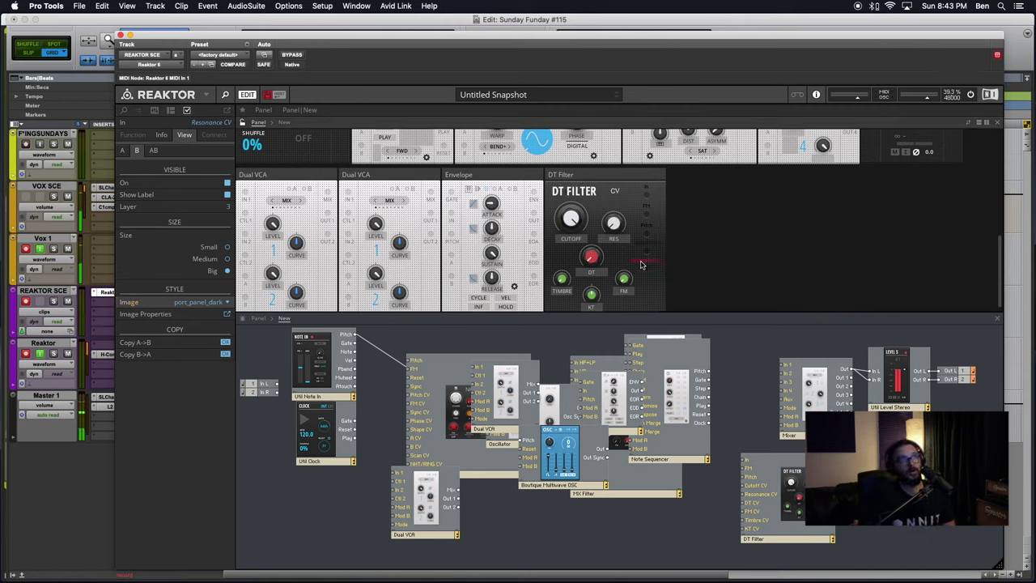
Step: Make the DT Filter's DT CV port visible with the port_panel_dark image and position it below the Resonance CV port
{"action": "right_click", "coordinate": [743, 505]}
{"action": "left_click", "coordinate": [757, 555]}
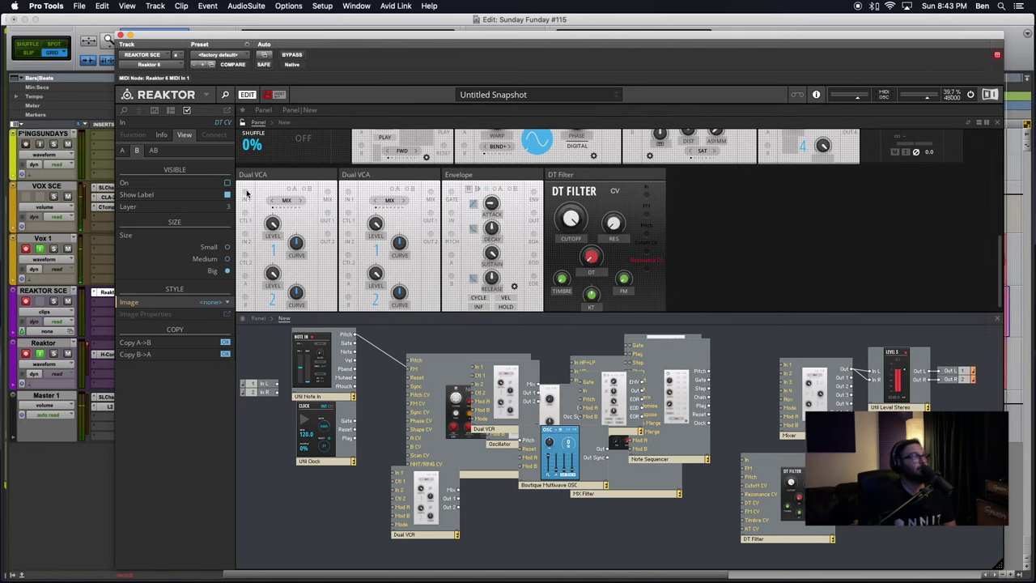
{"action": "left_click", "coordinate": [206, 301]}
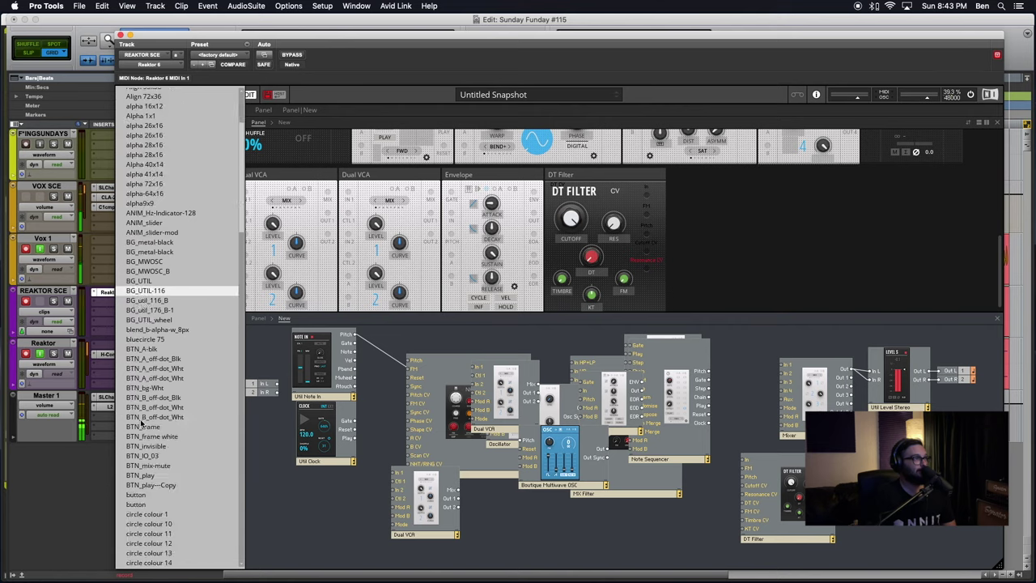
{"action": "left_click", "coordinate": [142, 185]}
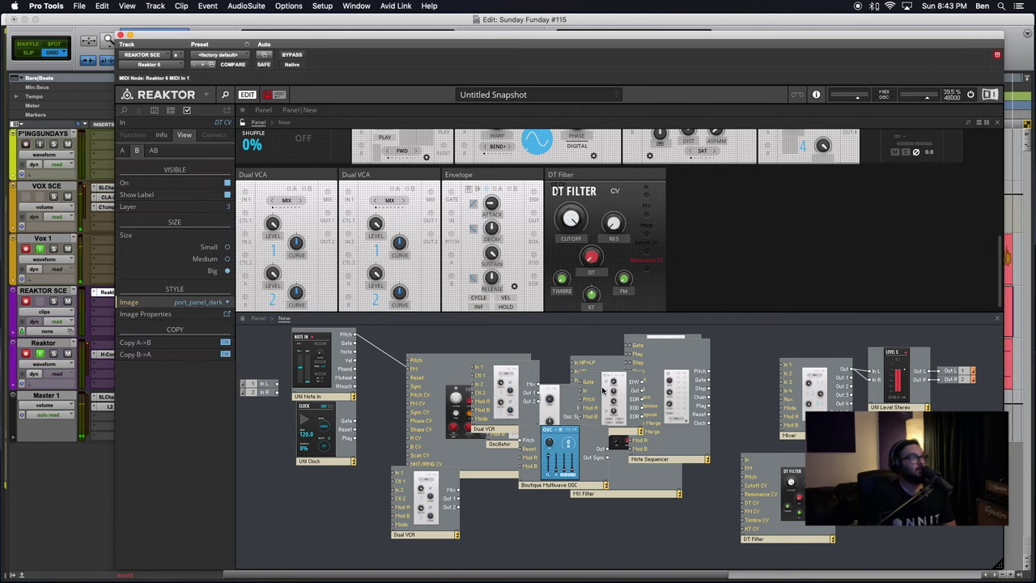
{"action": "right_click", "coordinate": [746, 508]}
{"action": "left_click", "coordinate": [763, 555]}
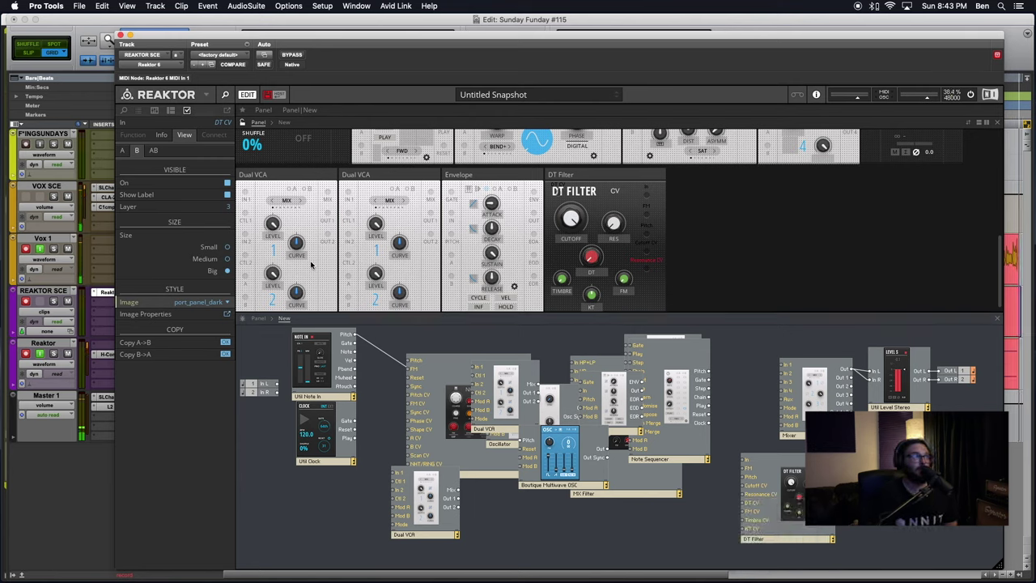
{"action": "right_click", "coordinate": [742, 505]}
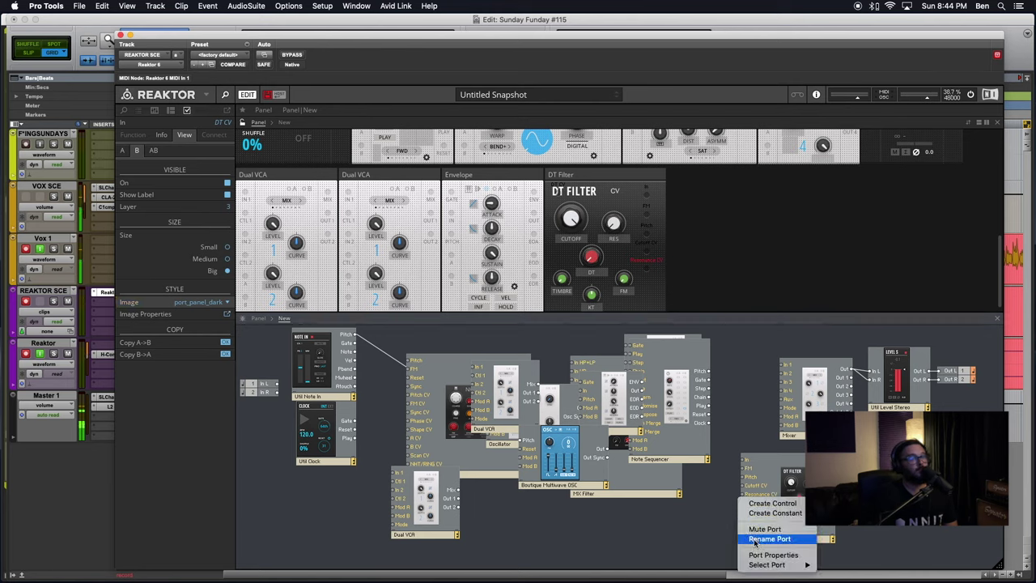
{"action": "left_click", "coordinate": [591, 187]}
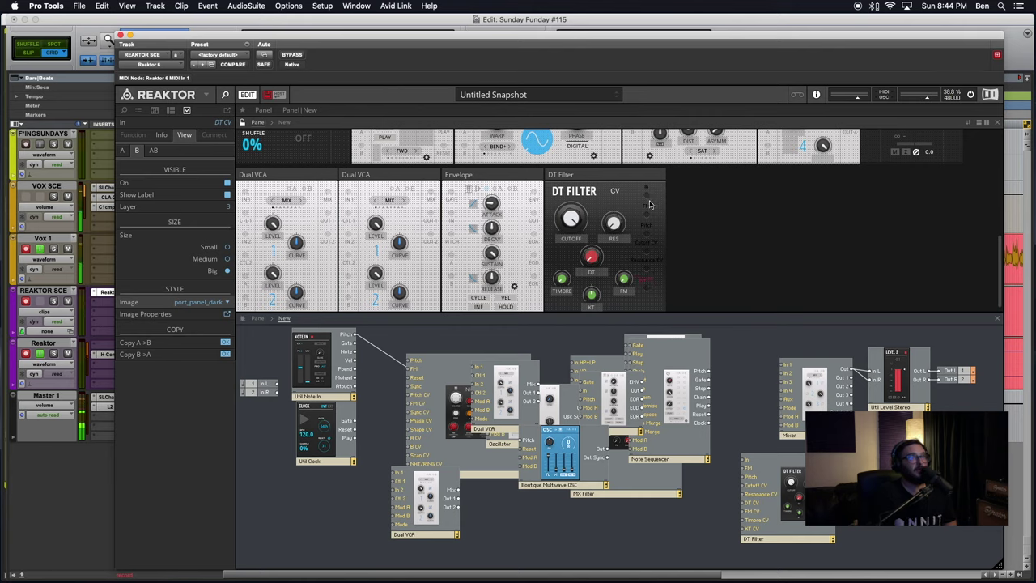
Step: Make the DT Filter's FM CV port visible with the port_panel_dark image and place it at the lower end of the port column
{"action": "right_click", "coordinate": [743, 514]}
{"action": "left_click", "coordinate": [762, 562]}
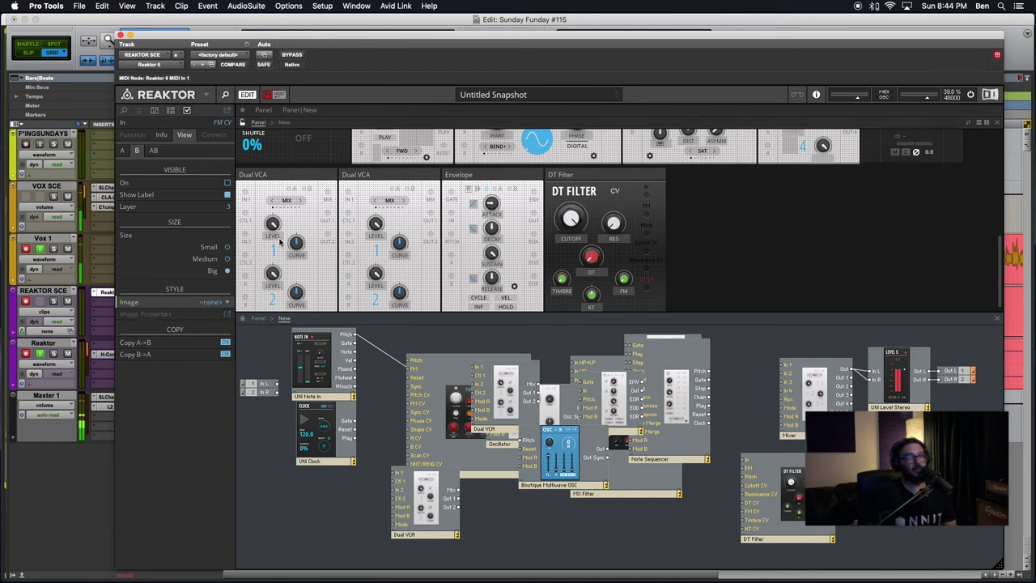
{"action": "left_click", "coordinate": [227, 183]}
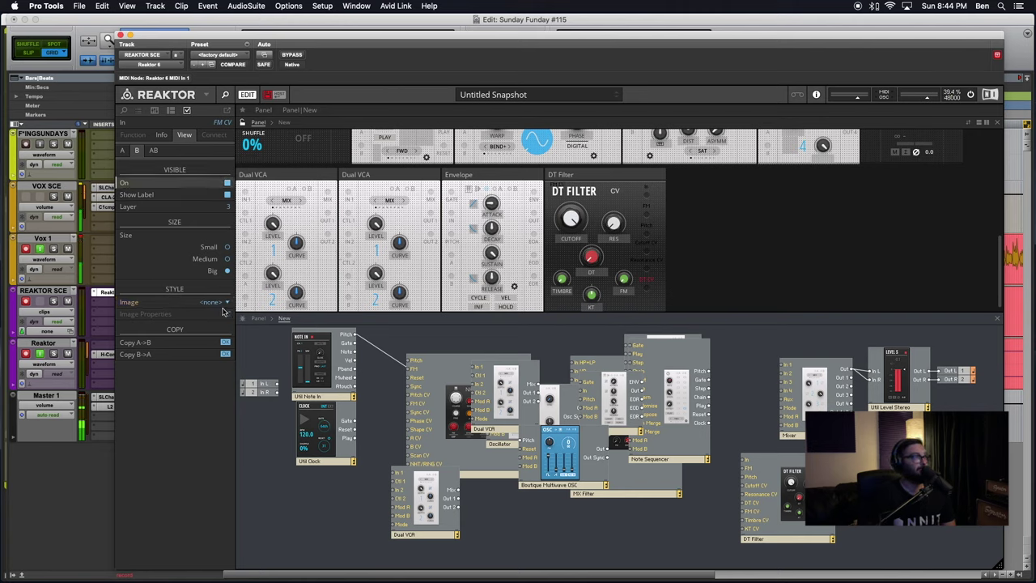
{"action": "left_click", "coordinate": [212, 304]}
{"action": "scroll", "coordinate": [182, 324], "scroll_direction": "down", "scroll_amount": 5}
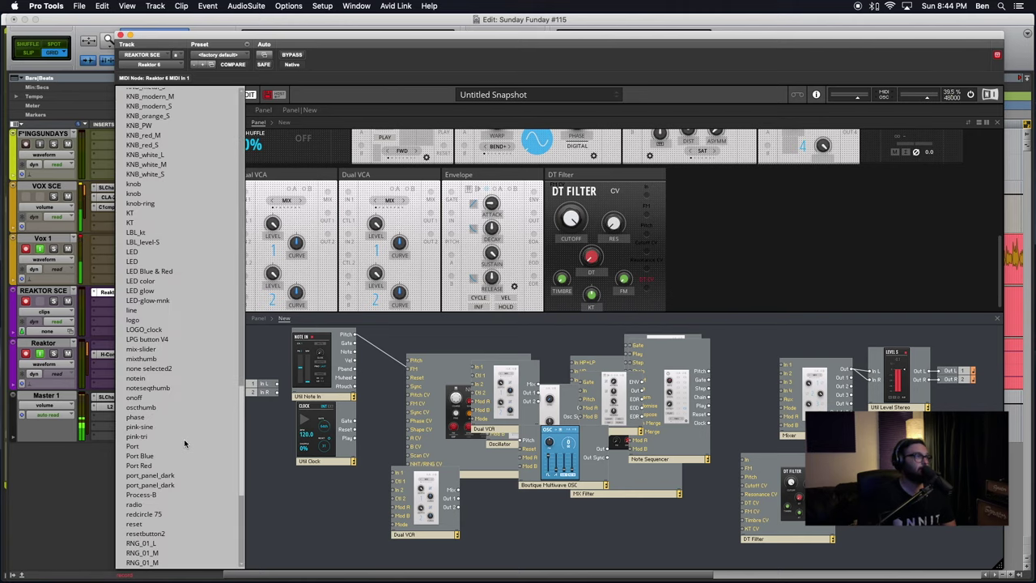
{"action": "left_click", "coordinate": [154, 201]}
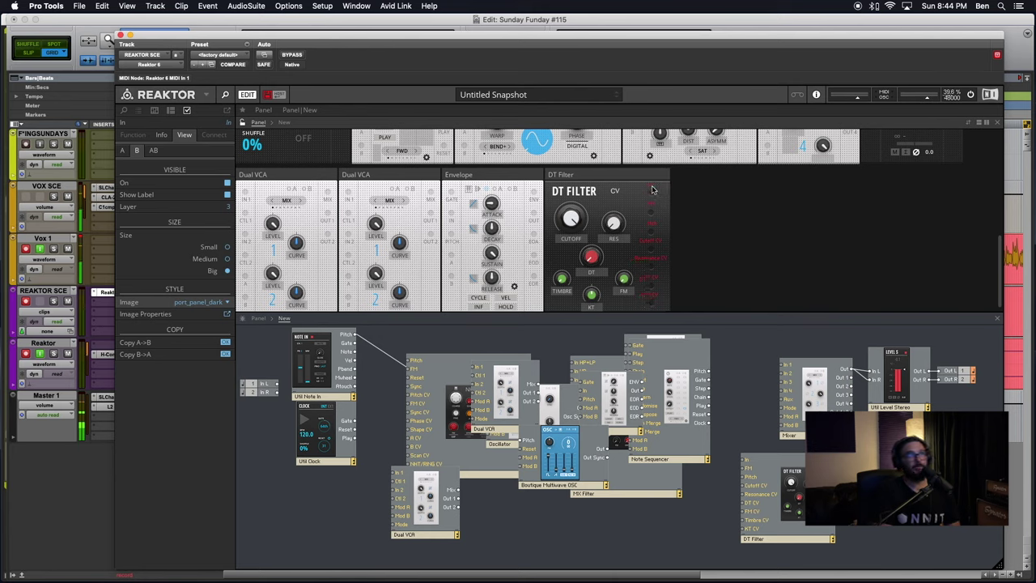
Step: Check the column of ports on the DT Filter panel and clear the port selection
{"action": "scroll", "coordinate": [648, 220], "scroll_direction": "down", "scroll_amount": 1}
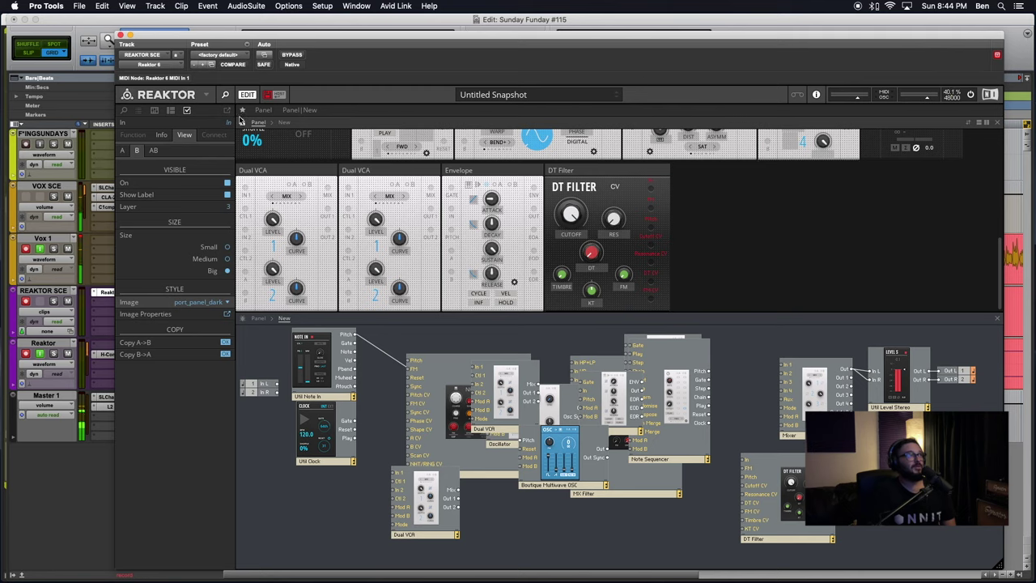
{"action": "scroll", "coordinate": [335, 148], "scroll_direction": "down", "scroll_amount": 1}
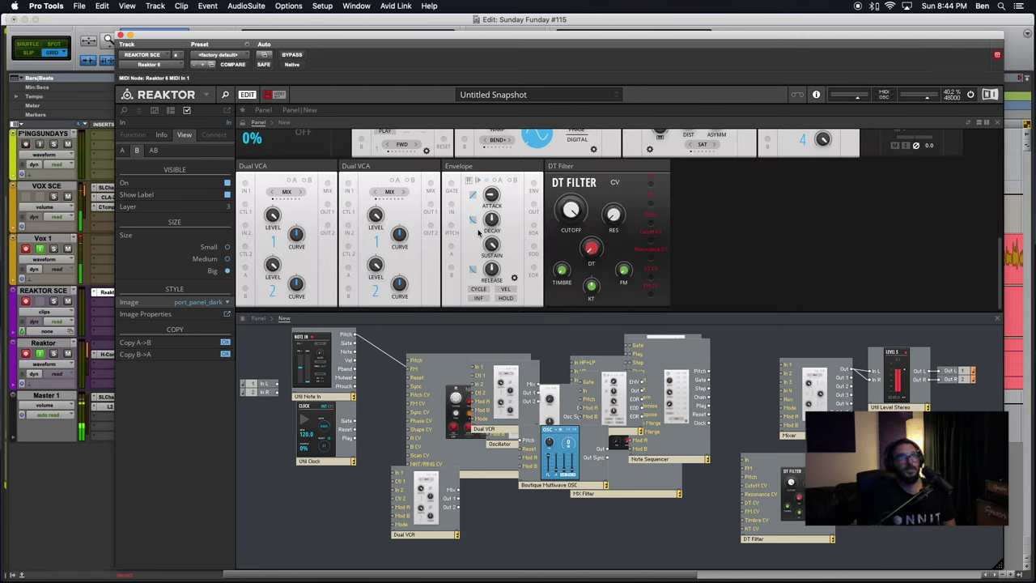
{"action": "scroll", "coordinate": [310, 131], "scroll_direction": "up", "scroll_amount": 1}
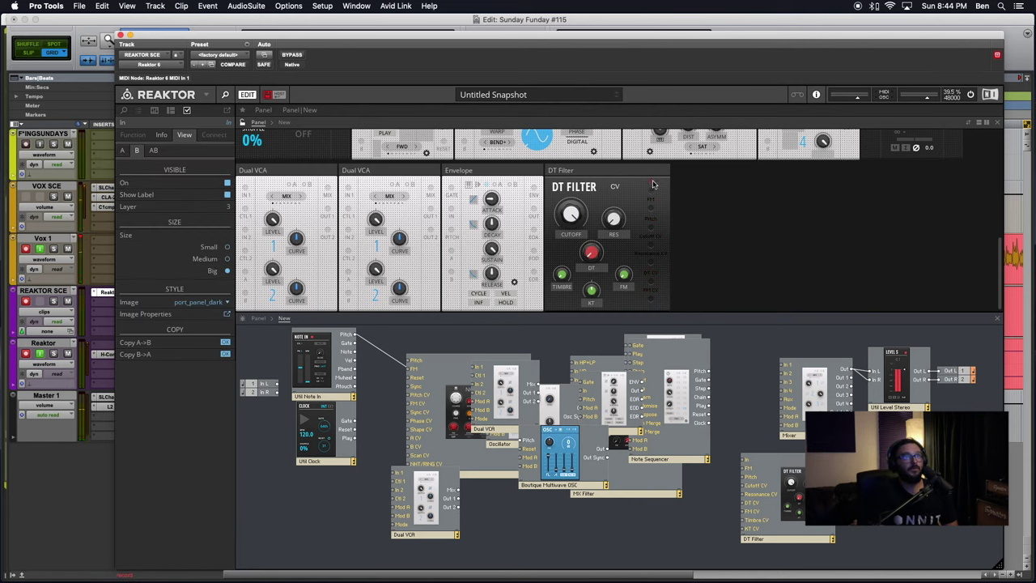
{"action": "left_click", "coordinate": [705, 250]}
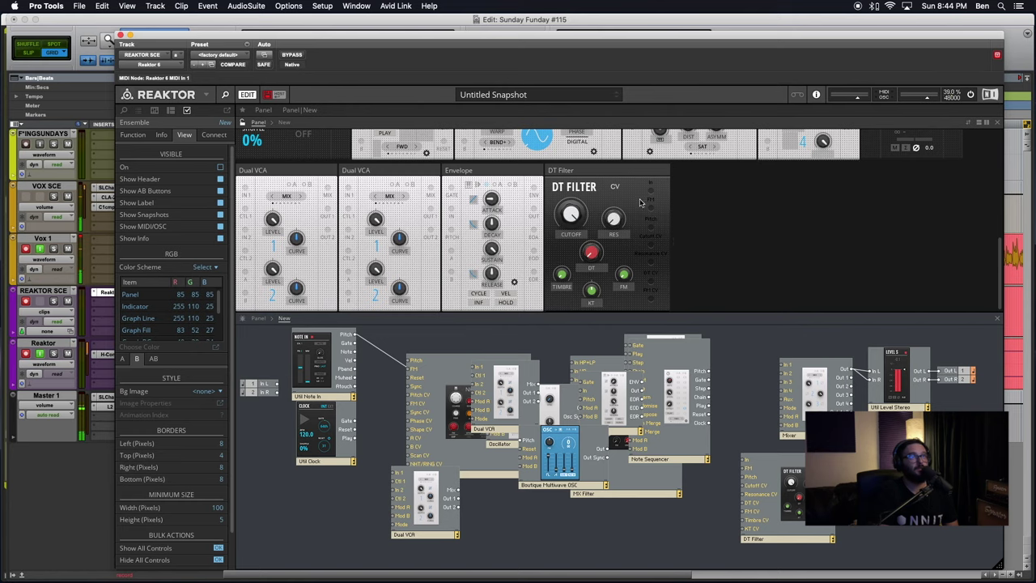
Step: Make the DT Filter's Timbre CV port visible with the port_panel_dark image and place it at the upper end of a second port column
{"action": "right_click", "coordinate": [744, 523]}
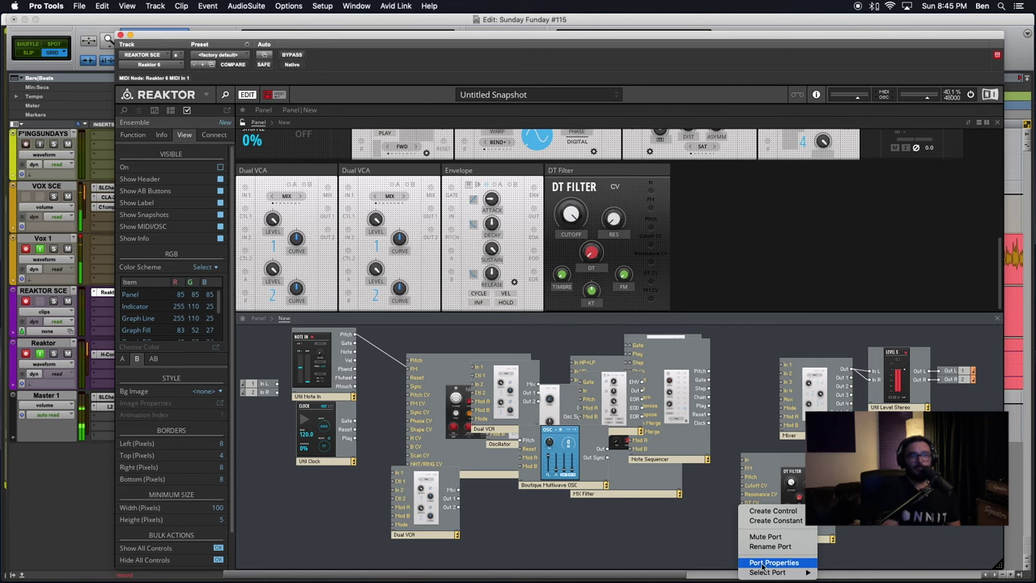
{"action": "left_click", "coordinate": [761, 564]}
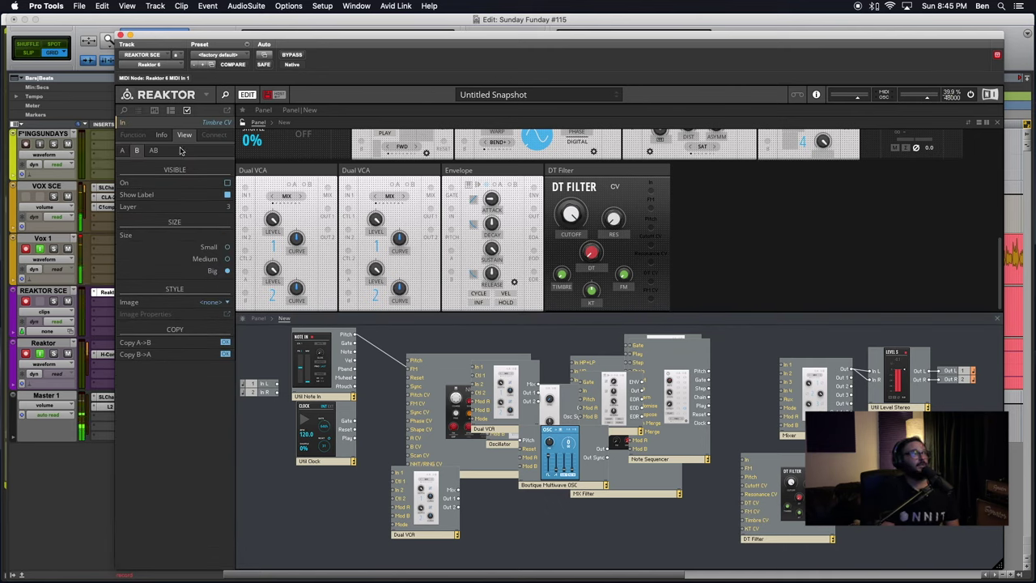
{"action": "left_click", "coordinate": [212, 302]}
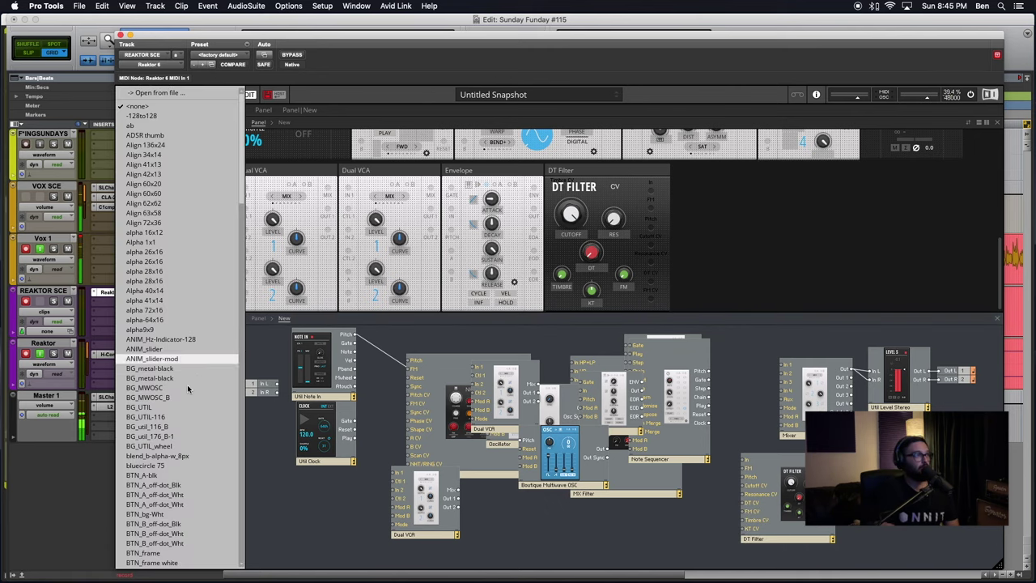
{"action": "scroll", "coordinate": [187, 384], "scroll_direction": "down", "scroll_amount": 2}
{"action": "scroll", "coordinate": [187, 385], "scroll_direction": "down", "scroll_amount": 5}
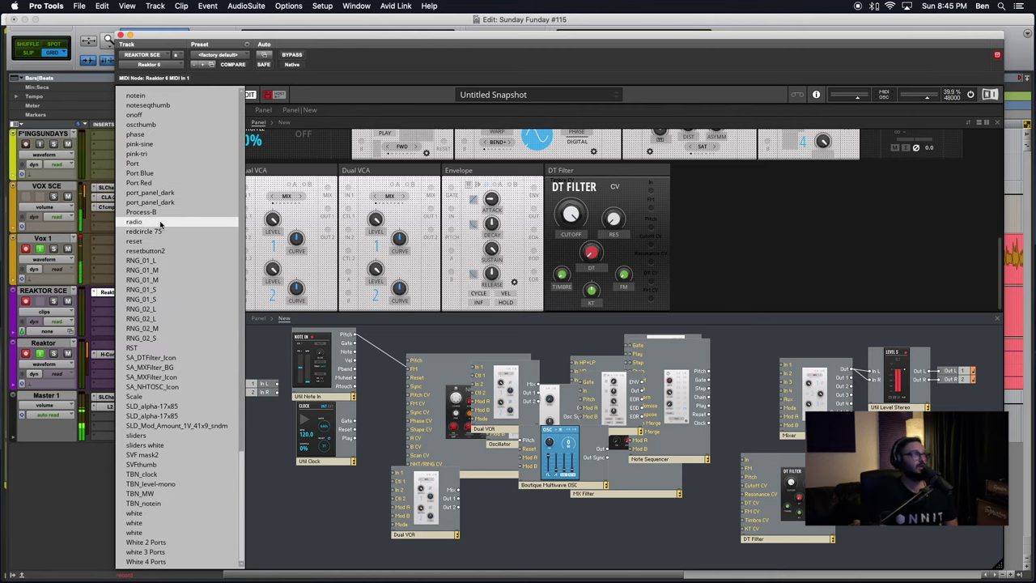
{"action": "left_click", "coordinate": [166, 192]}
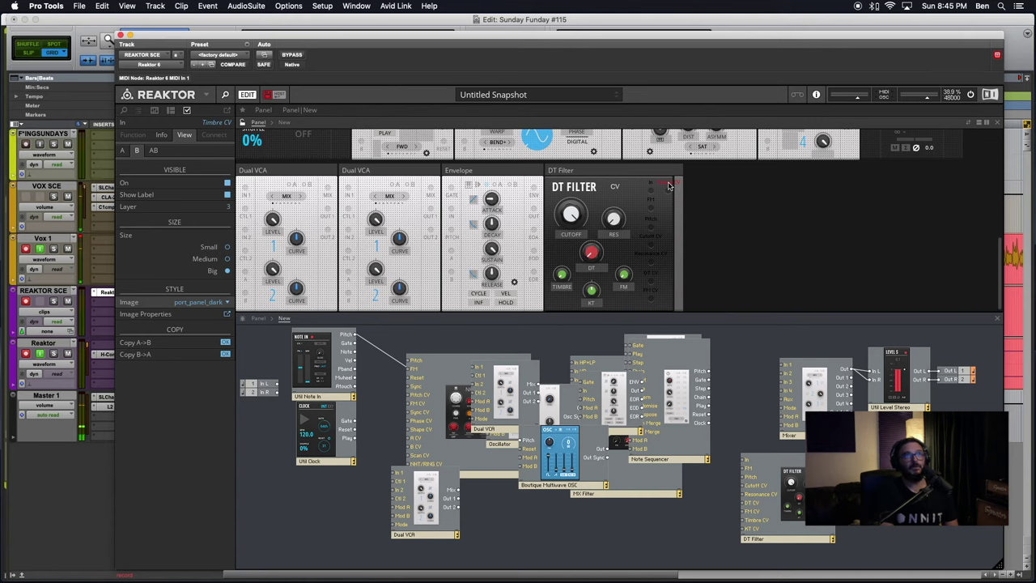
Step: Make the DT Filter's KT CV port visible with the port_panel_dark image and move it below the Timbre CV port
{"action": "right_click", "coordinate": [744, 530]}
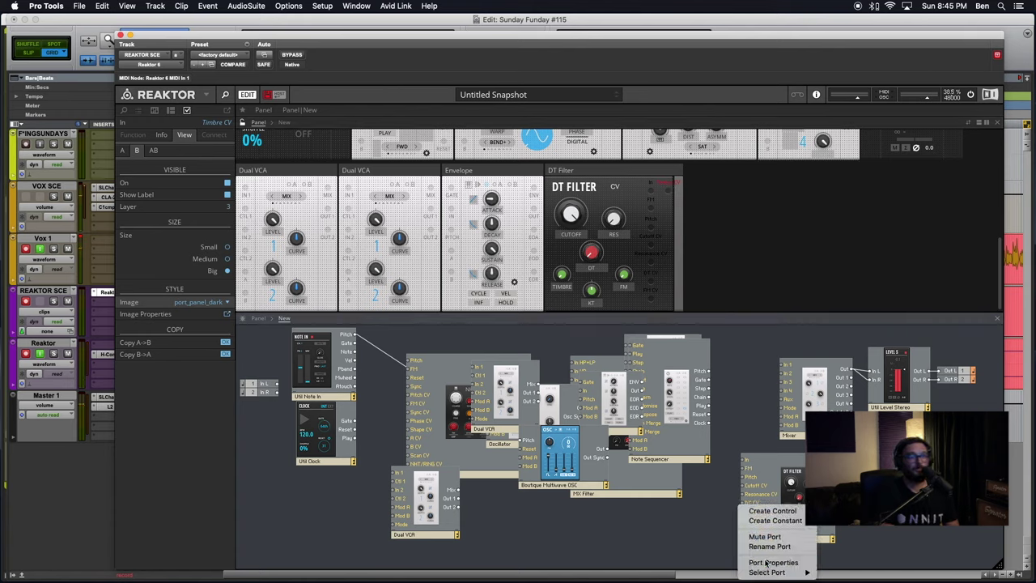
{"action": "left_click", "coordinate": [766, 561]}
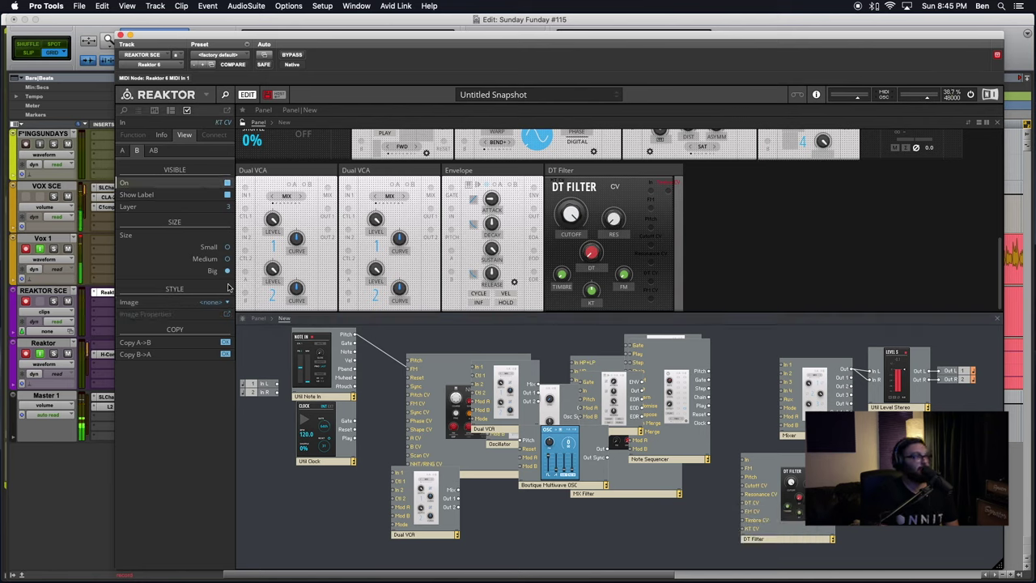
{"action": "left_click", "coordinate": [220, 302]}
{"action": "scroll", "coordinate": [185, 380], "scroll_direction": "down", "scroll_amount": 10}
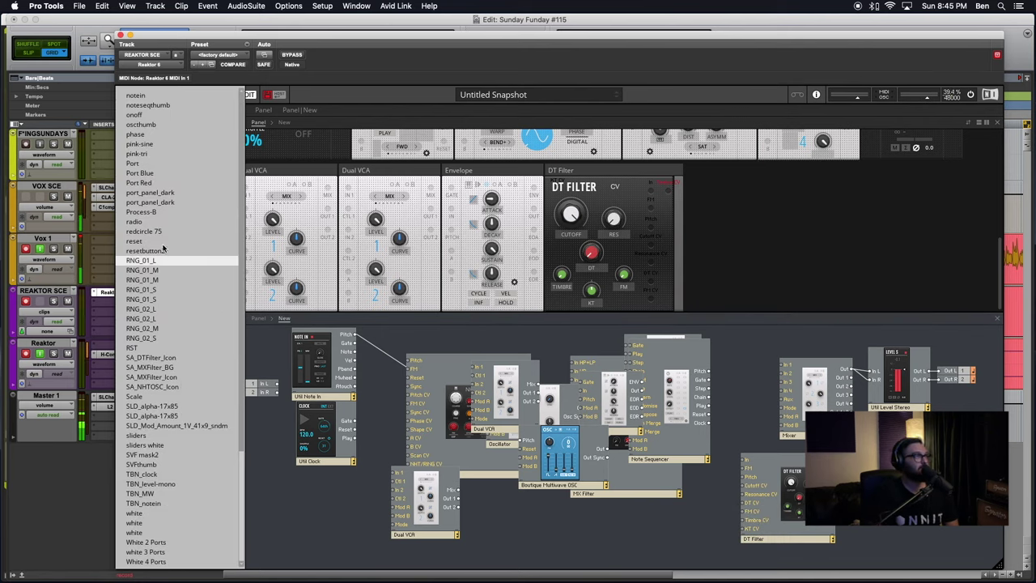
{"action": "left_click", "coordinate": [159, 192]}
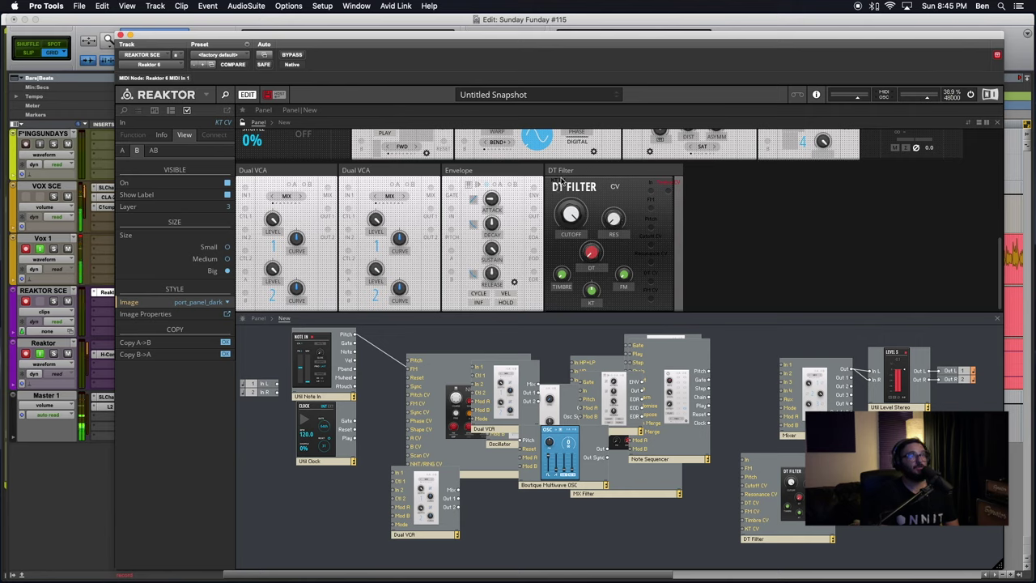
{"action": "left_click_drag", "start_coordinate": [554, 187], "coordinate": [671, 205]}
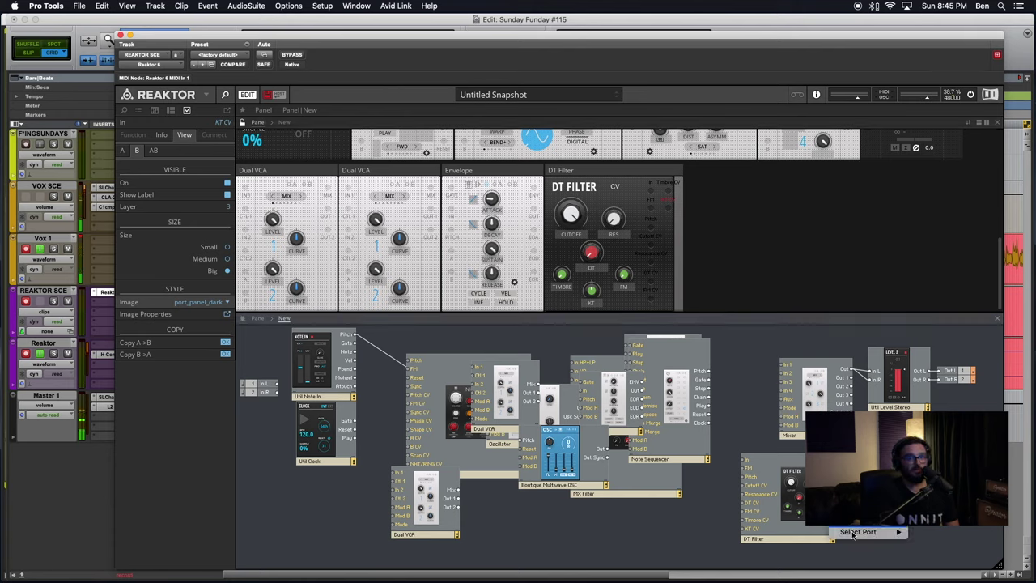
Step: Make the DT Filter's Out port visible with the port_panel_dark image and place it in the lower corner beyond the input ports
{"action": "right_click", "coordinate": [858, 526]}
{"action": "left_click", "coordinate": [857, 531]}
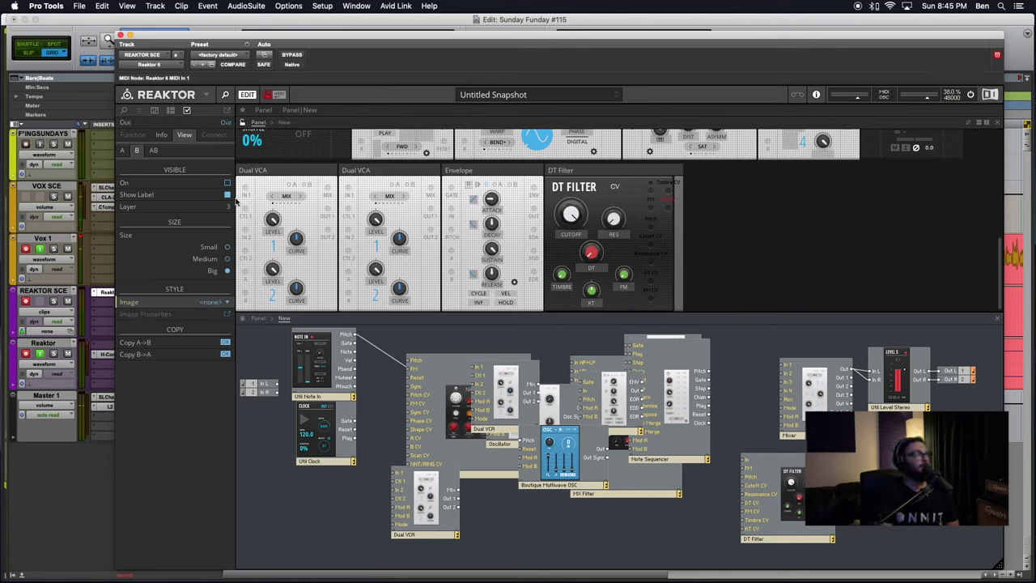
{"action": "left_click", "coordinate": [216, 302]}
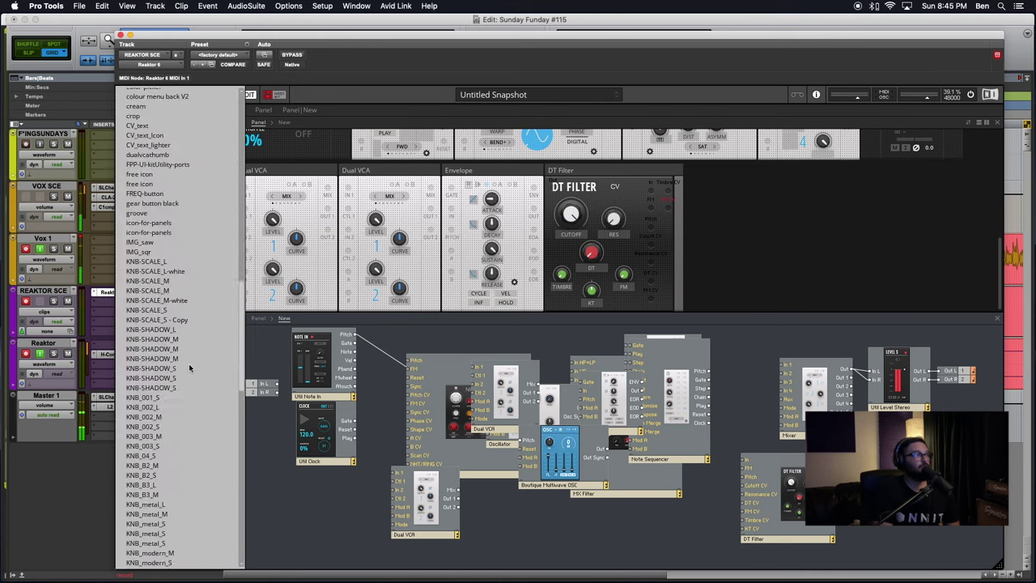
{"action": "scroll", "coordinate": [188, 363], "scroll_direction": "down", "scroll_amount": 10}
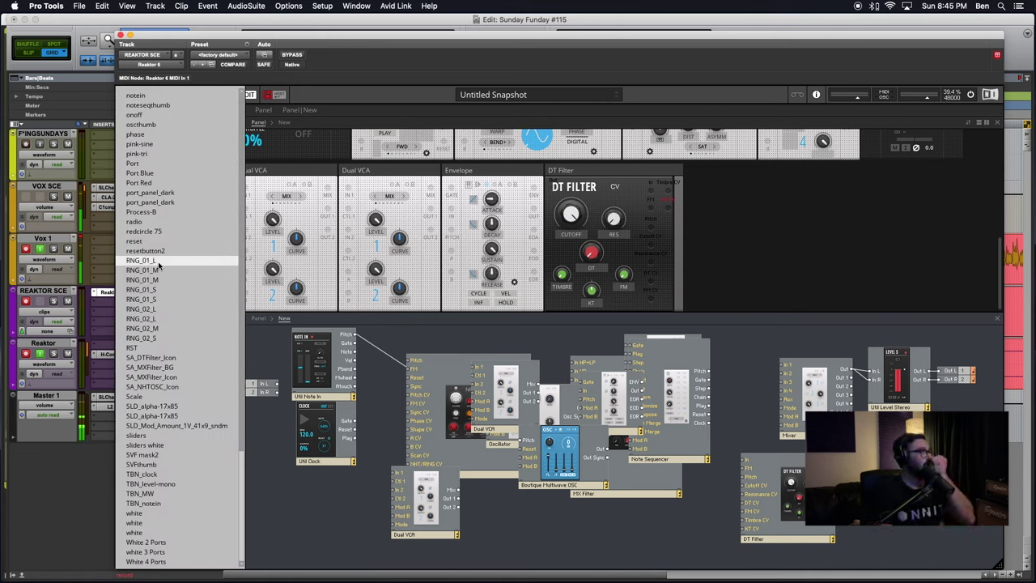
{"action": "left_click", "coordinate": [160, 195]}
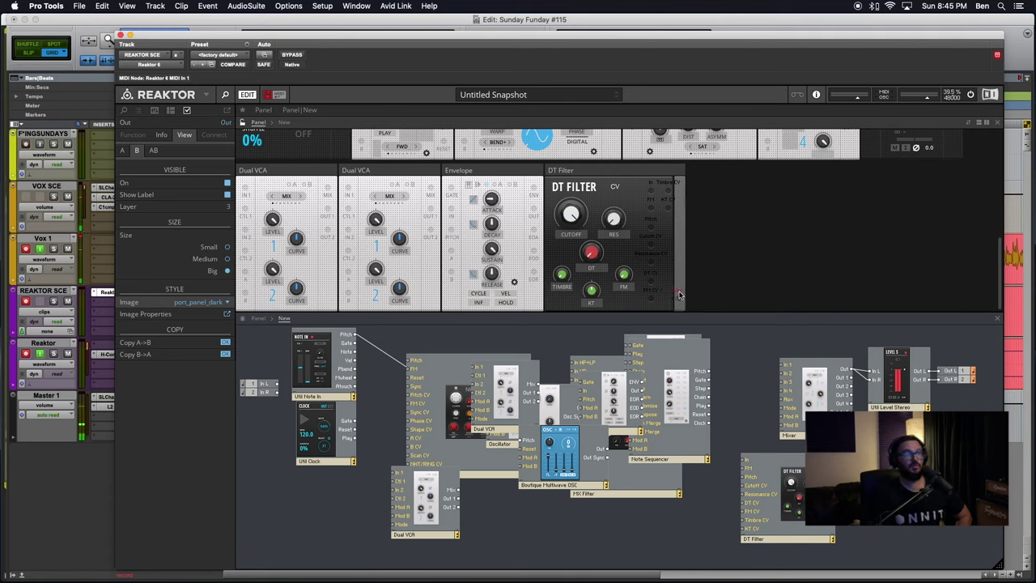
{"action": "left_click_drag", "start_coordinate": [679, 296], "coordinate": [681, 297]}
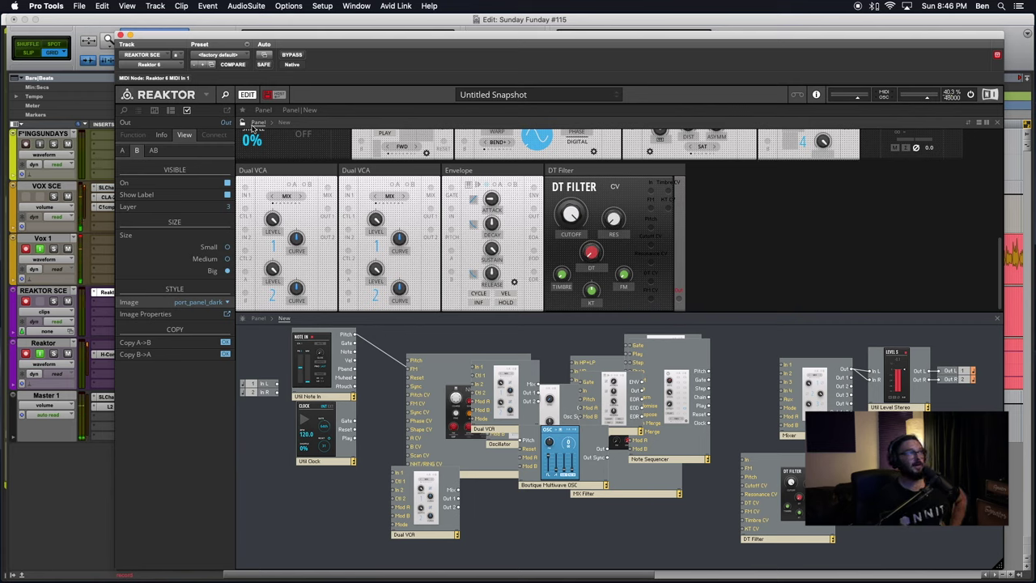
Step: Lock the panel layout, hide the port properties, and switch to the full panel view of all blocks
{"action": "scroll", "coordinate": [296, 129], "scroll_direction": "down", "scroll_amount": 1}
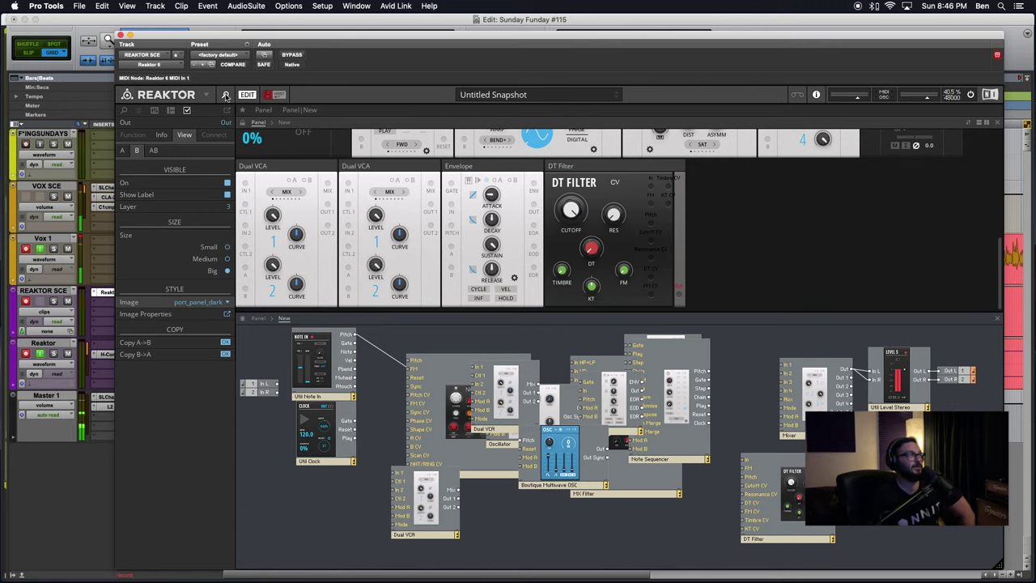
{"action": "left_click", "coordinate": [226, 96]}
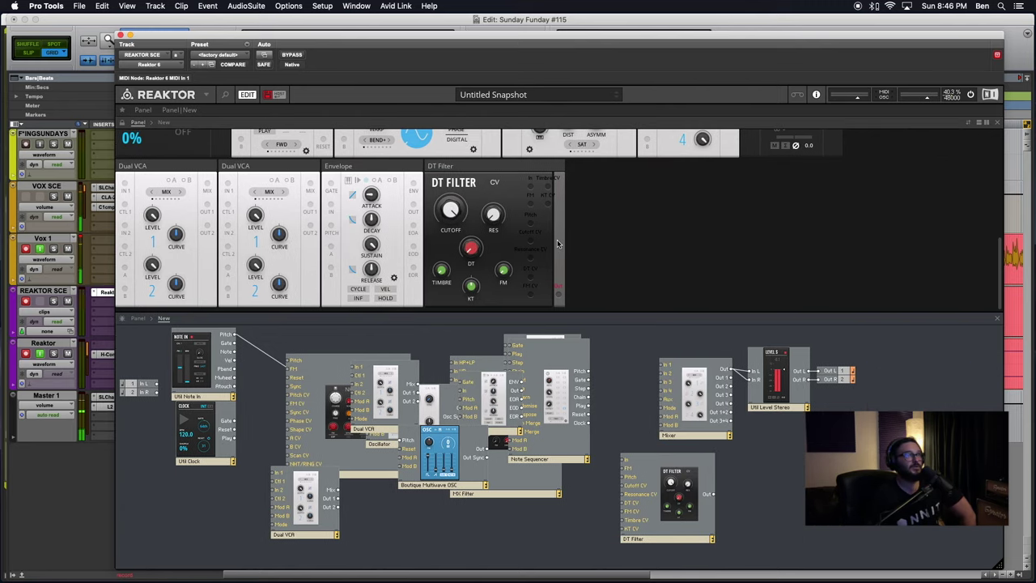
{"action": "left_click", "coordinate": [144, 110]}
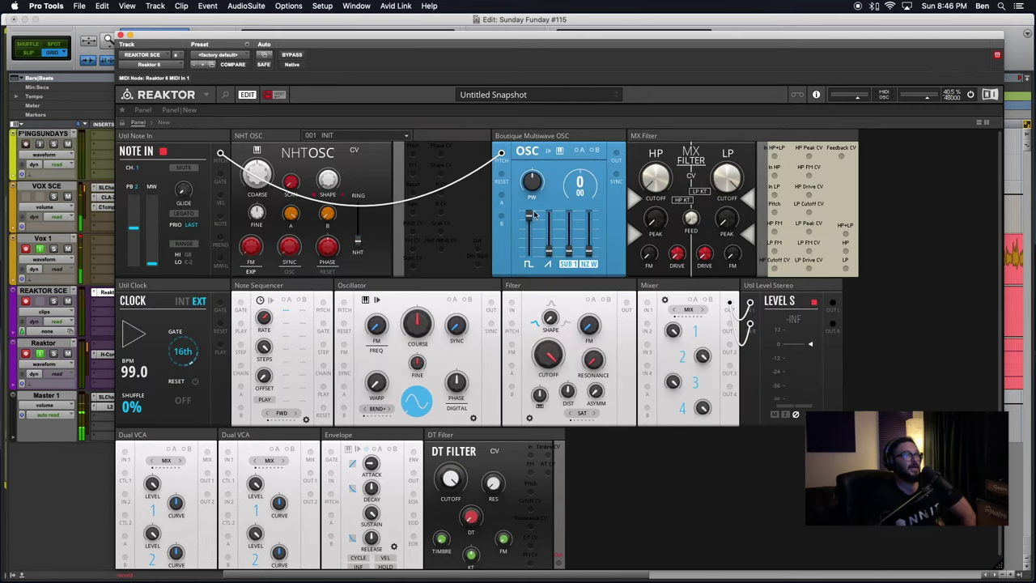
Step: Start saving the DT Filter block and browse to the Reaktor 6 folder inside Documents > Native Instruments
{"action": "right_click", "coordinate": [475, 438]}
{"action": "key", "text": "Escape"}
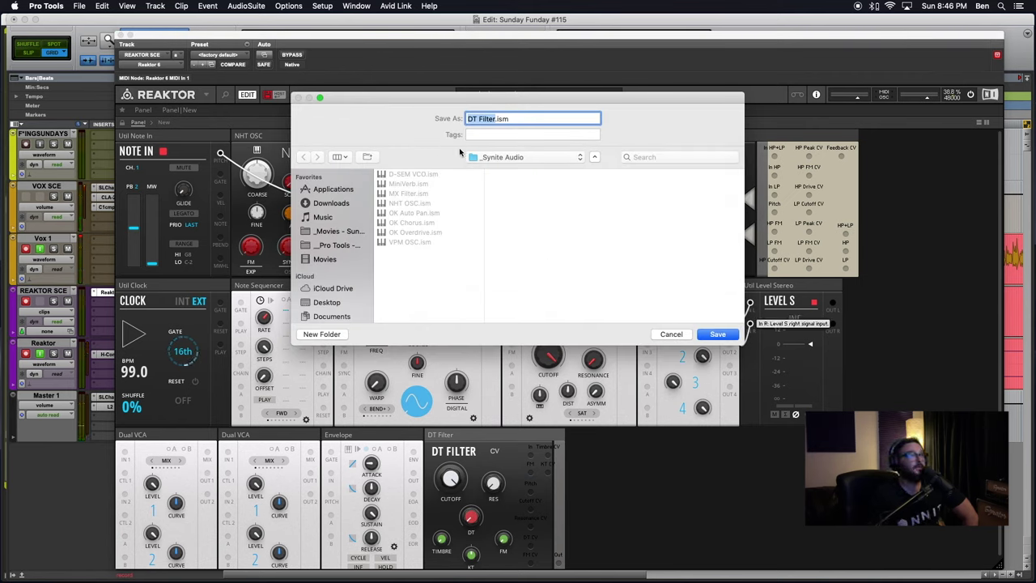
{"action": "left_click", "coordinate": [502, 158]}
{"action": "left_click", "coordinate": [497, 158]}
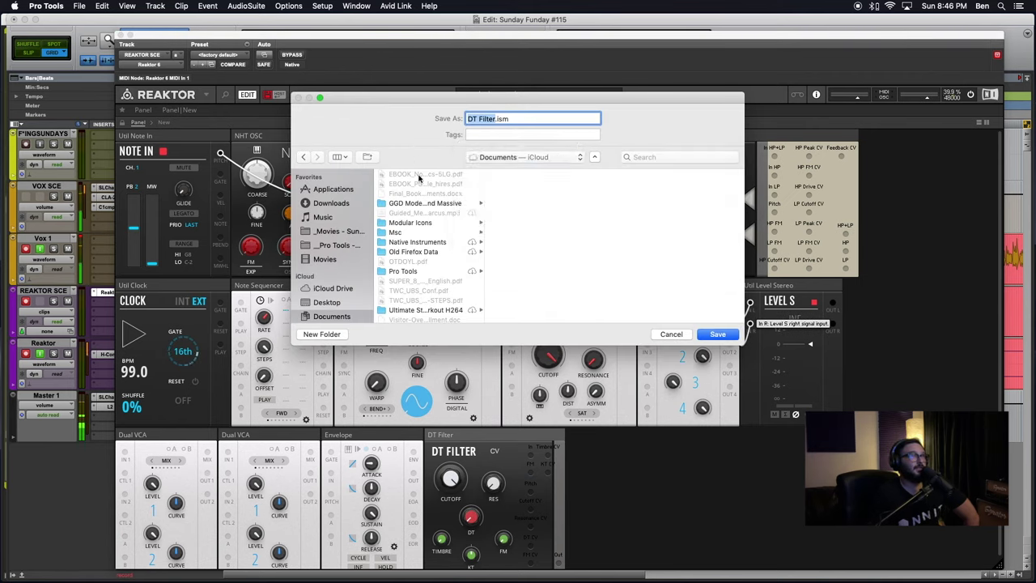
{"action": "scroll", "coordinate": [413, 210], "scroll_direction": "down", "scroll_amount": 2}
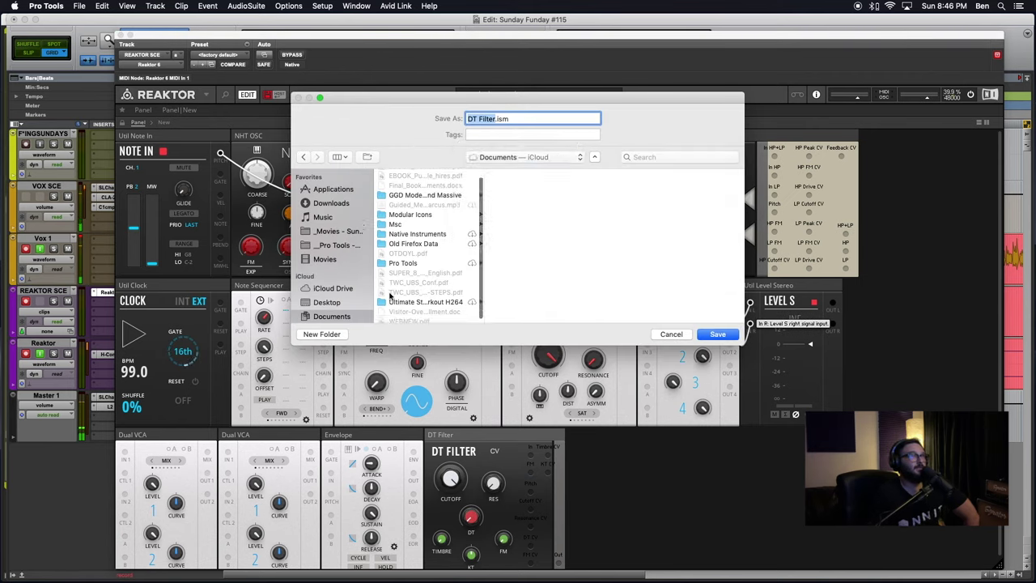
{"action": "left_click", "coordinate": [403, 231]}
{"action": "left_click", "coordinate": [523, 250]}
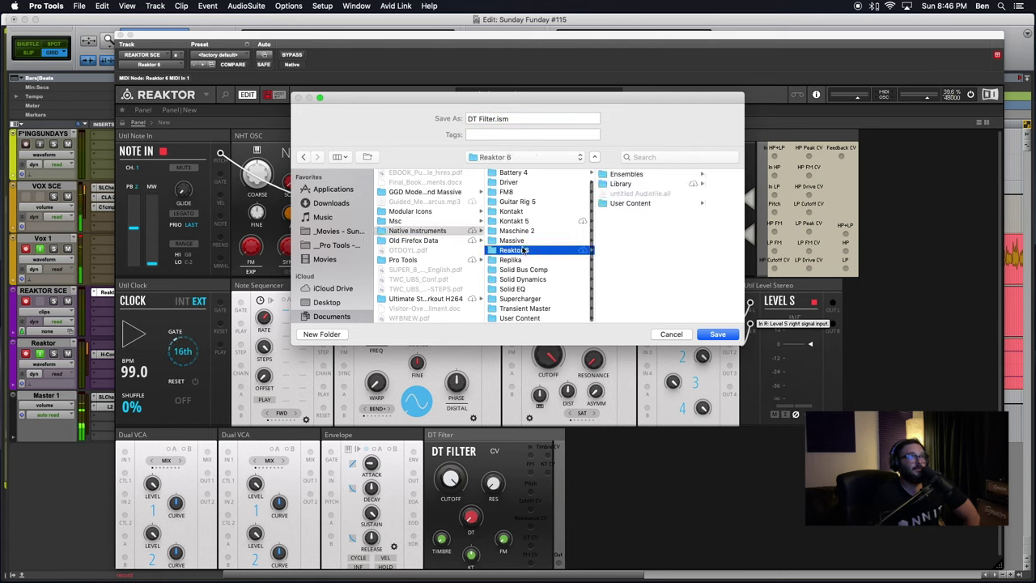
Step: Save the block as DT Filter.ism in the _Synite Audio folder under _Instruments > _6.3 Blocks
{"action": "left_click", "coordinate": [625, 184]}
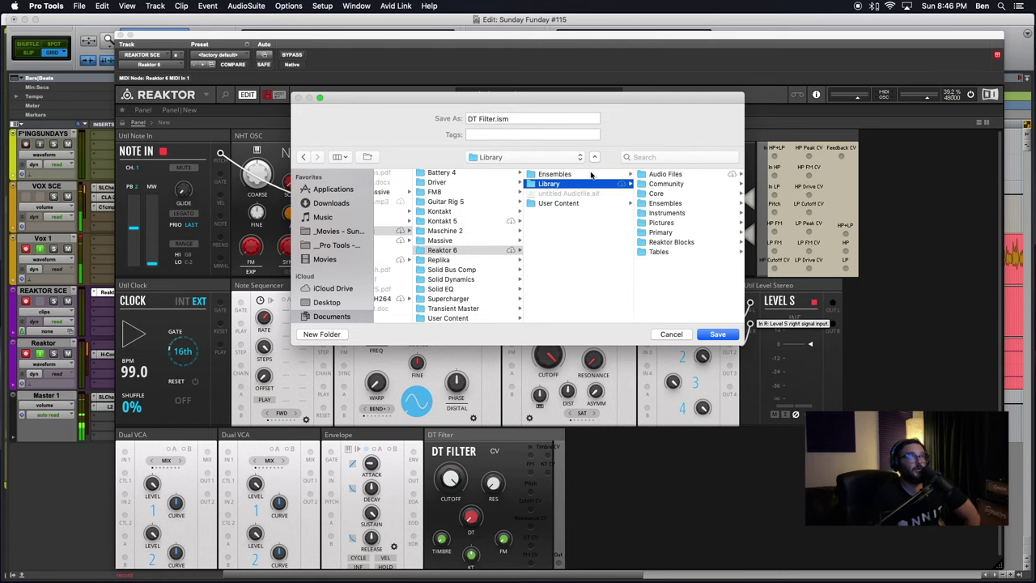
{"action": "left_click", "coordinate": [591, 174]}
{"action": "left_click", "coordinate": [581, 184]}
{"action": "left_click", "coordinate": [664, 184]}
{"action": "left_click", "coordinate": [676, 185]}
{"action": "left_click", "coordinate": [608, 195]}
{"action": "left_click", "coordinate": [673, 183]}
{"action": "left_click", "coordinate": [668, 204]}
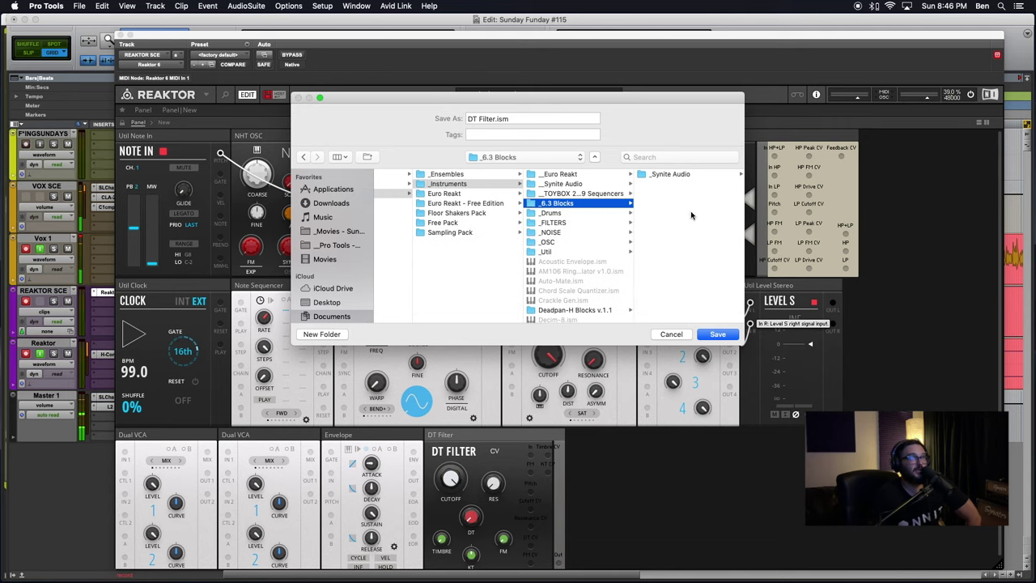
{"action": "left_click", "coordinate": [654, 174]}
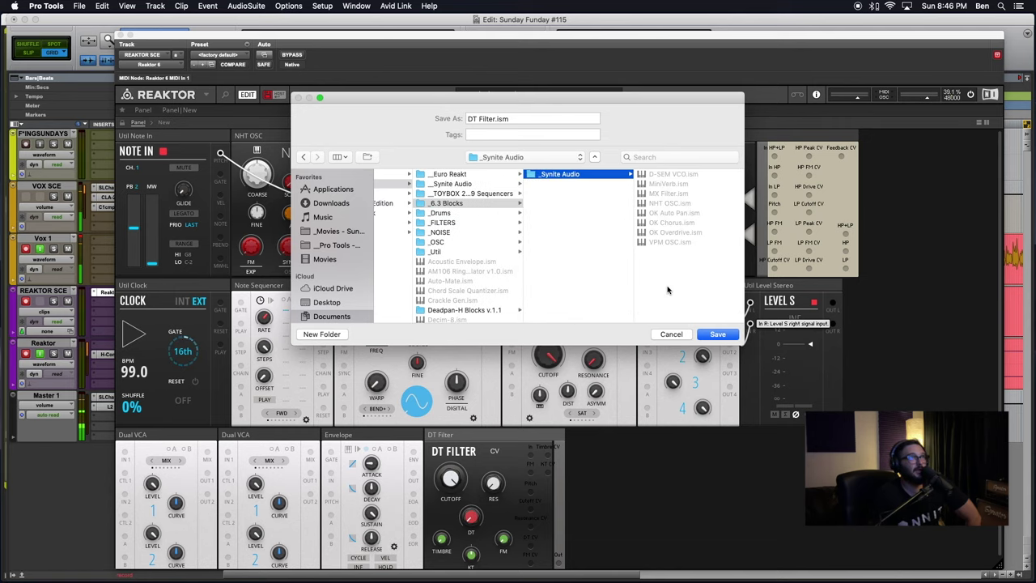
{"action": "left_click", "coordinate": [706, 334]}
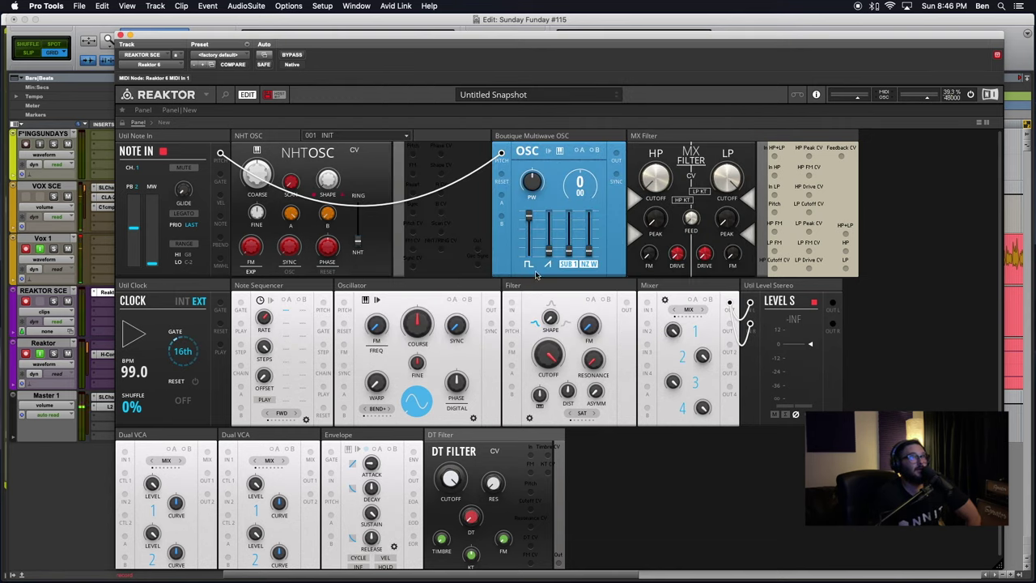
Step: Move the DT Filter between the Boutique Multiwave OSC and MX Filter, and wire the oscillator's Out to the filter's In
{"action": "scroll", "coordinate": [610, 469], "scroll_direction": "down", "scroll_amount": 1}
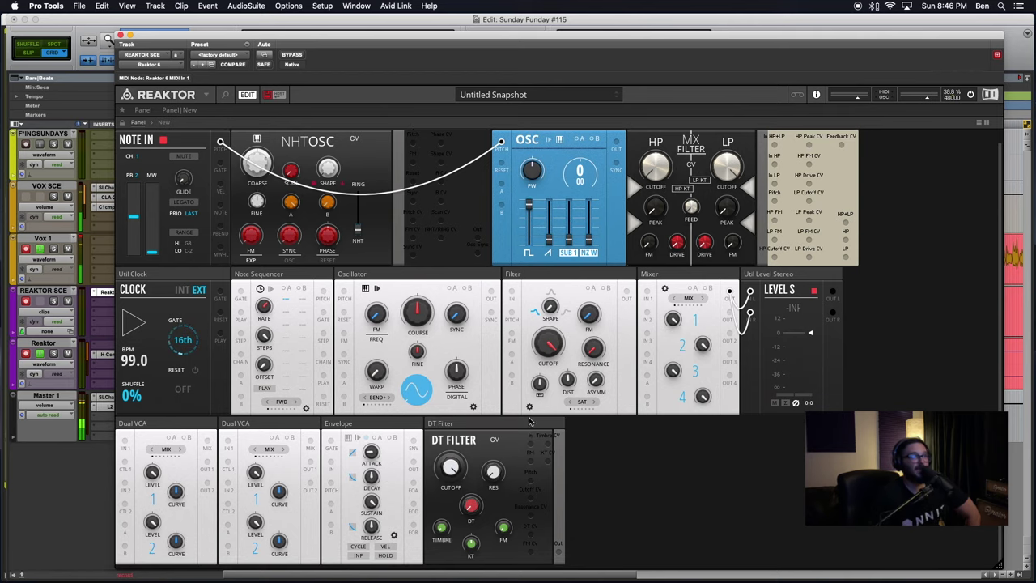
{"action": "left_click_drag", "start_coordinate": [465, 428], "coordinate": [733, 146]}
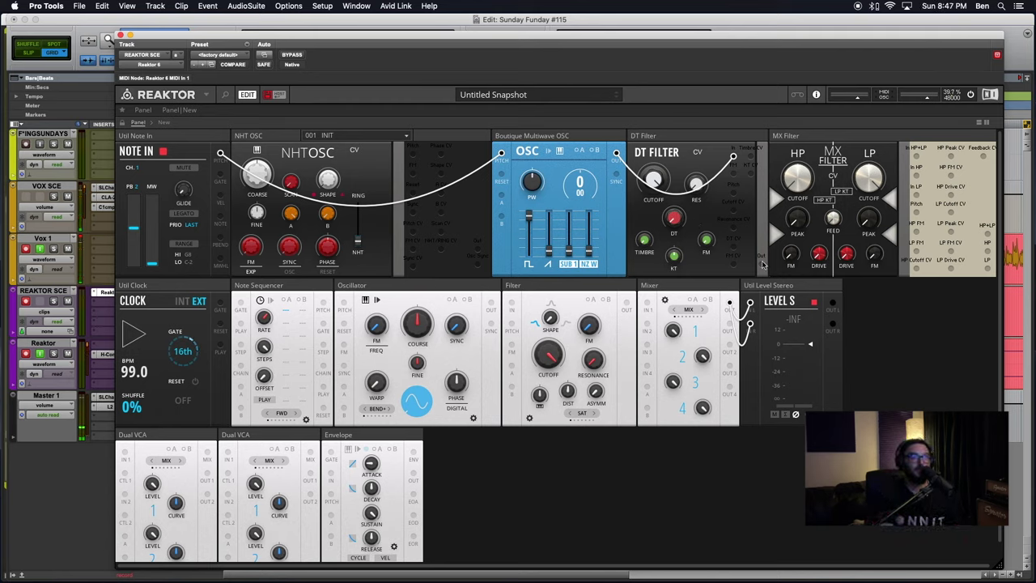
Step: Try the DT Filter's Out in the Mixer's In 4 with the channel 4 level turned down, and delete that wire
{"action": "left_click_drag", "start_coordinate": [761, 265], "coordinate": [648, 366]}
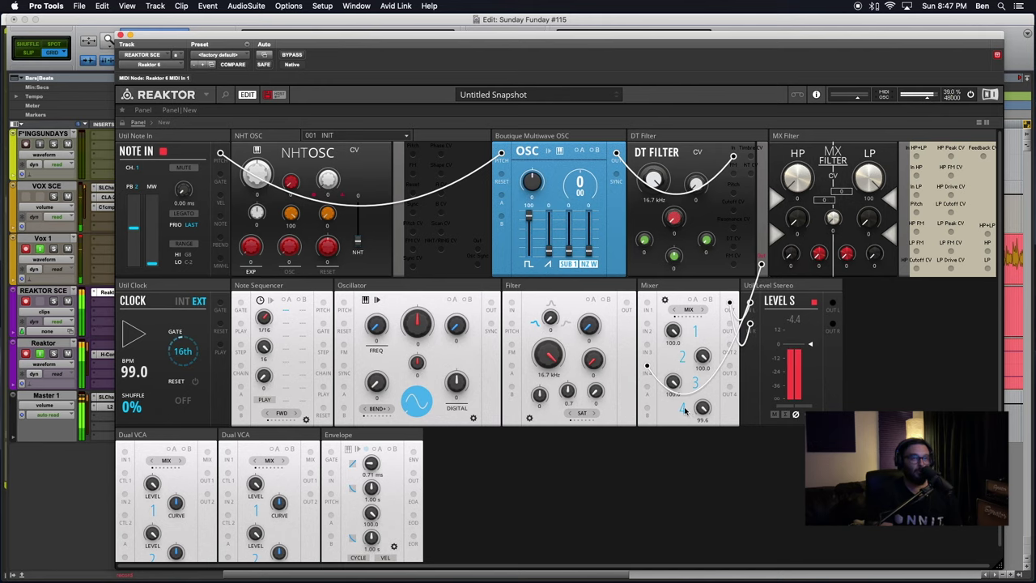
{"action": "left_click_drag", "start_coordinate": [704, 411], "coordinate": [693, 496]}
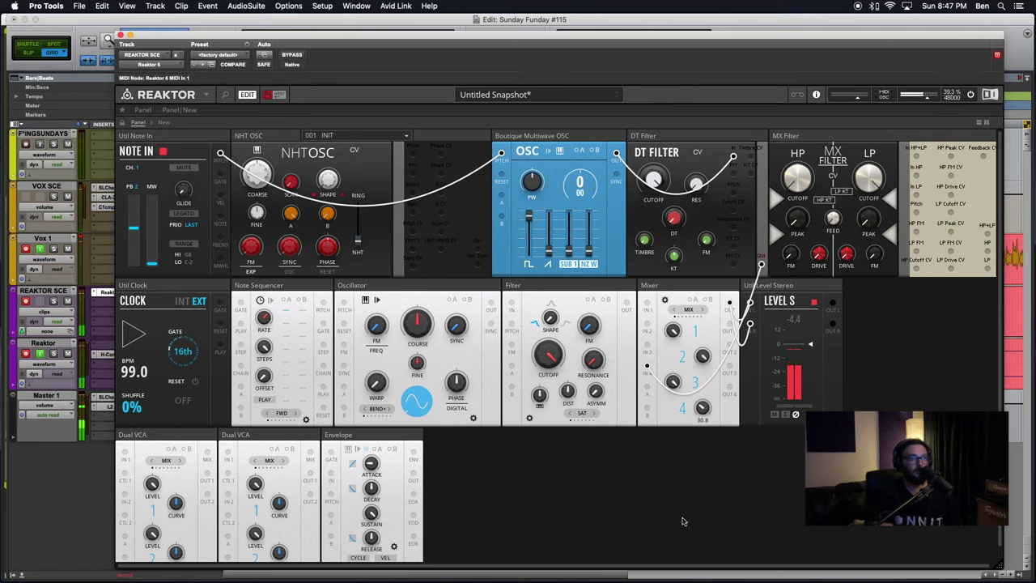
{"action": "right_click", "coordinate": [657, 380]}
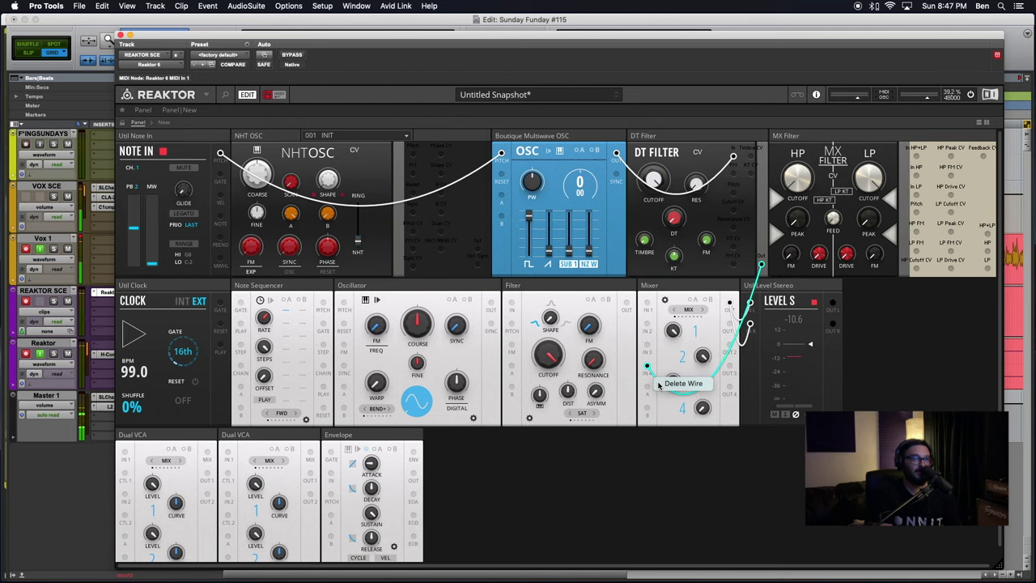
{"action": "left_click", "coordinate": [668, 384]}
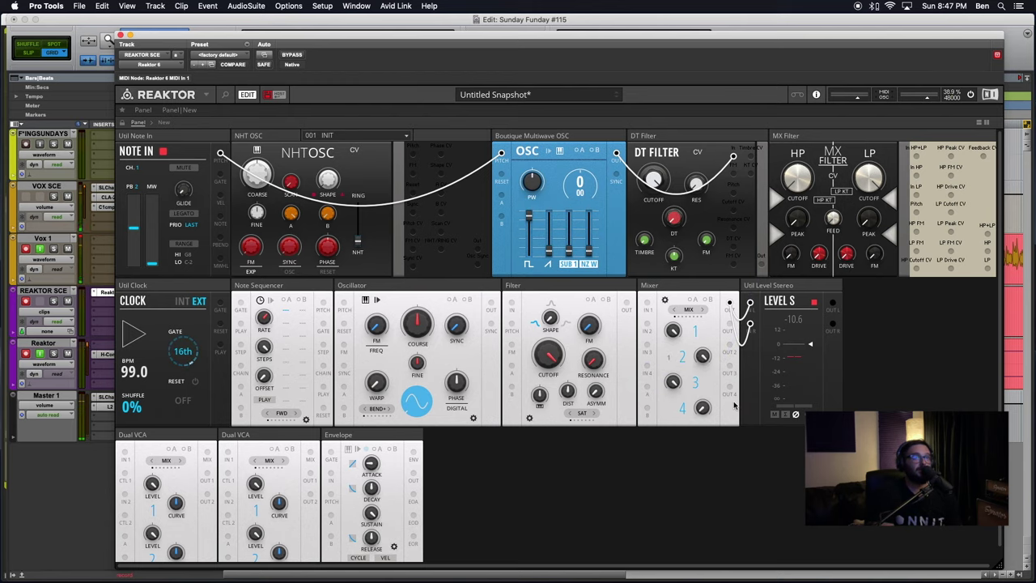
Step: Move the second Dual VCA into the upper row between the DT Filter and the MX Filter
{"action": "scroll", "coordinate": [638, 502], "scroll_direction": "down", "scroll_amount": 2}
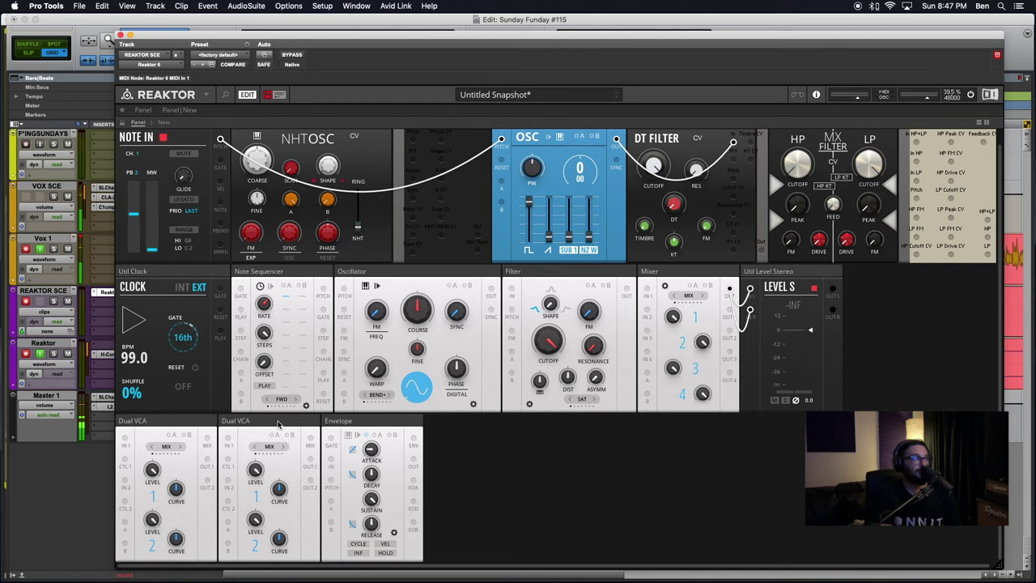
{"action": "mouse_move", "coordinate": [288, 420]}
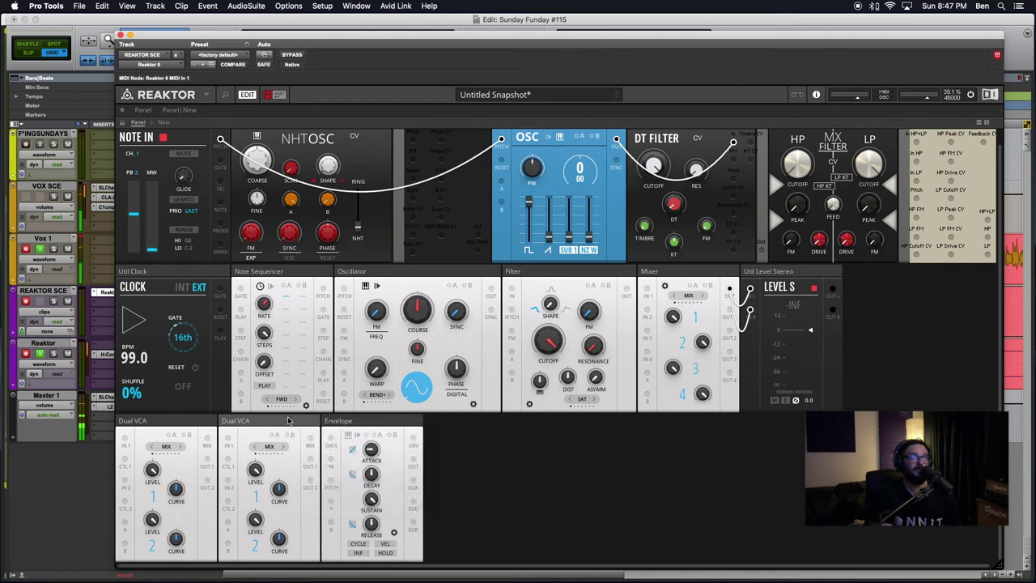
{"action": "left_click_drag", "start_coordinate": [288, 420], "coordinate": [810, 153]}
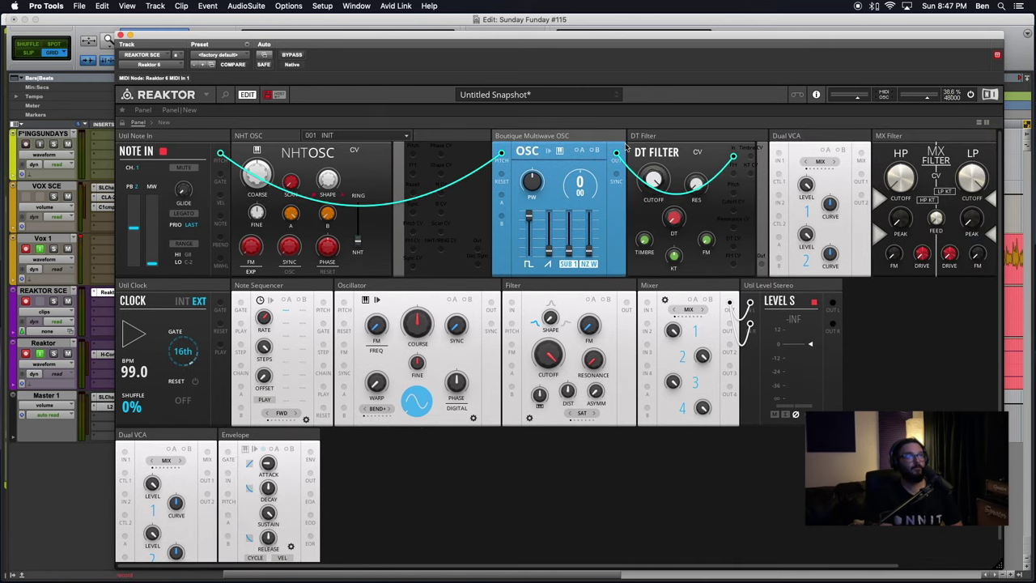
Step: Move the Boutique Multiwave OSC and DT Filter to the lowest row before the Dual VCA, and the Envelope between Util Clock and Note Sequencer
{"action": "left_click_drag", "start_coordinate": [578, 131], "coordinate": [419, 285]}
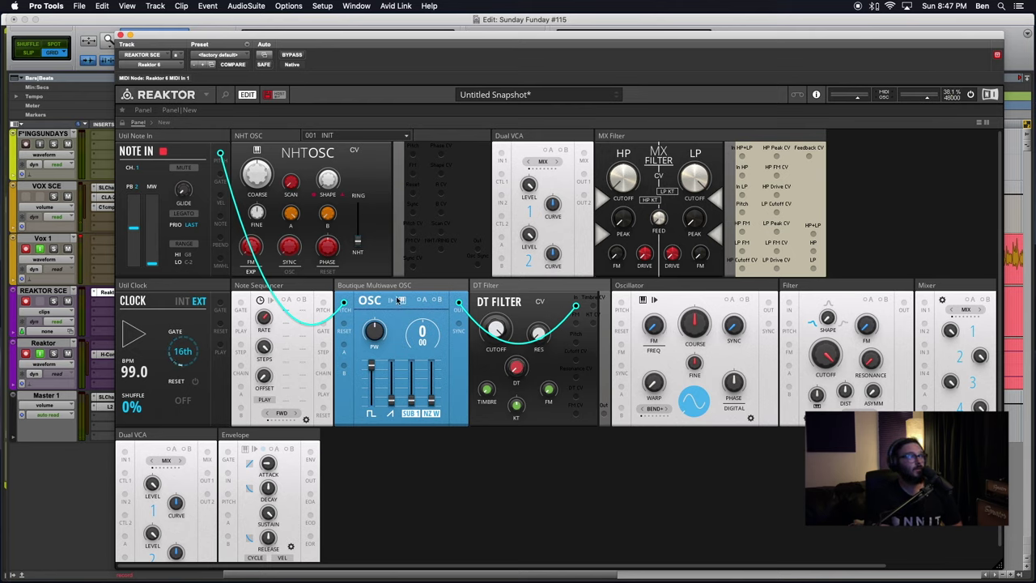
{"action": "left_click_drag", "start_coordinate": [399, 301], "coordinate": [179, 450]}
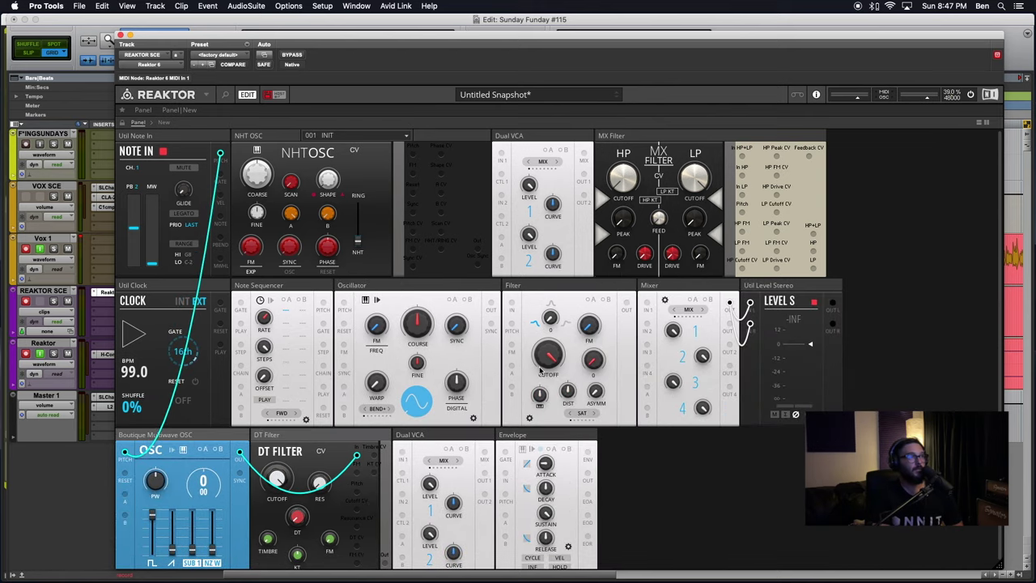
{"action": "scroll", "coordinate": [442, 446], "scroll_direction": "down", "scroll_amount": 1}
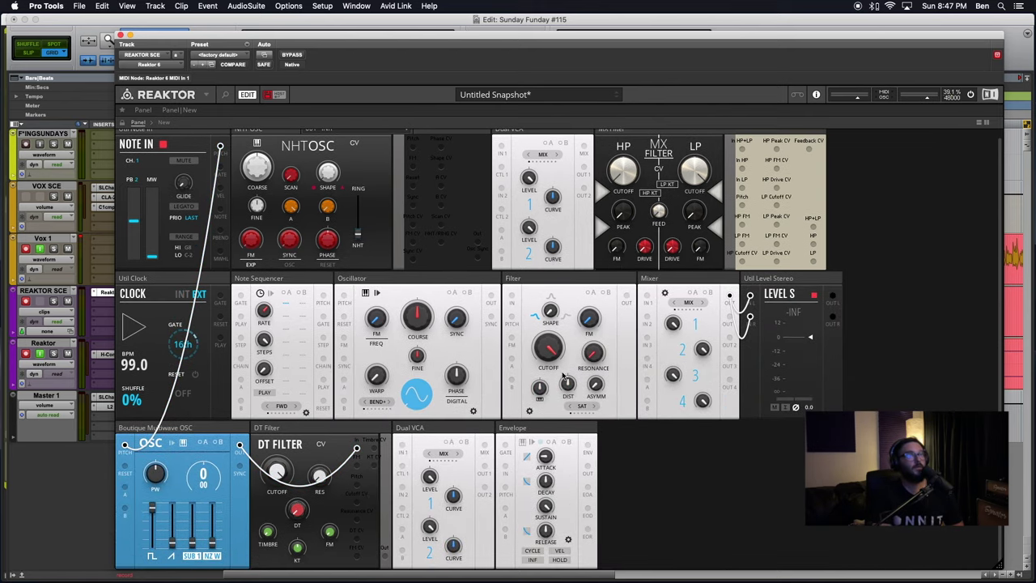
{"action": "left_click_drag", "start_coordinate": [548, 421], "coordinate": [215, 289]}
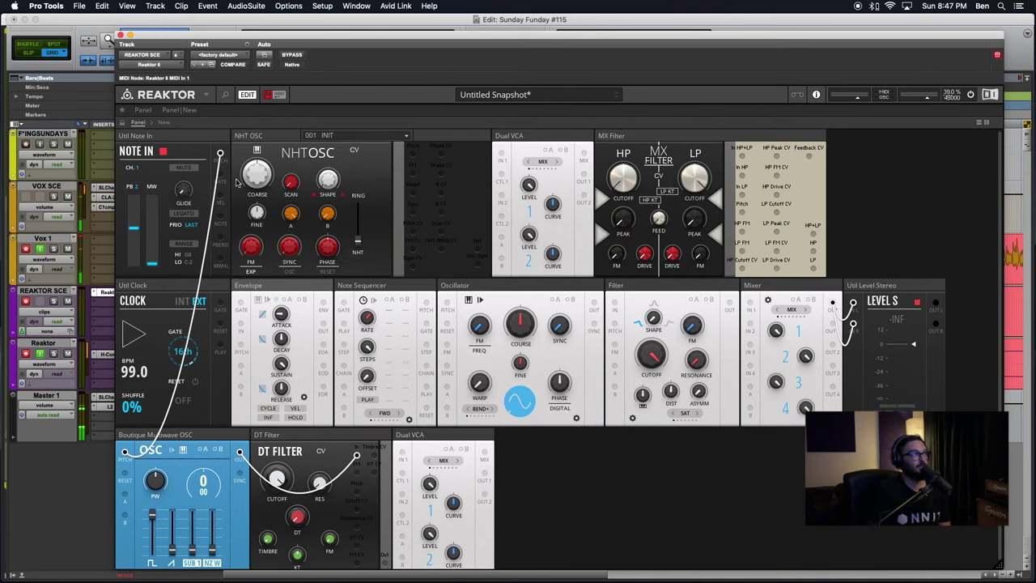
Step: Wire Note In's Gate to the Envelope's Gate and the Envelope's Env output to Ctl 1 on the lower Dual VCA
{"action": "left_click_drag", "start_coordinate": [221, 175], "coordinate": [241, 303]}
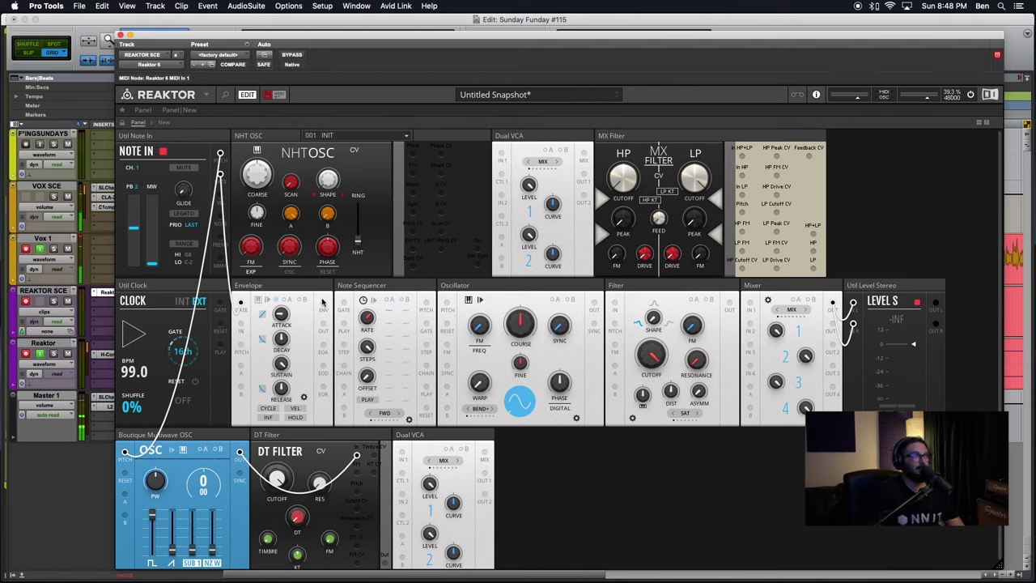
{"action": "left_click_drag", "start_coordinate": [325, 303], "coordinate": [401, 473]}
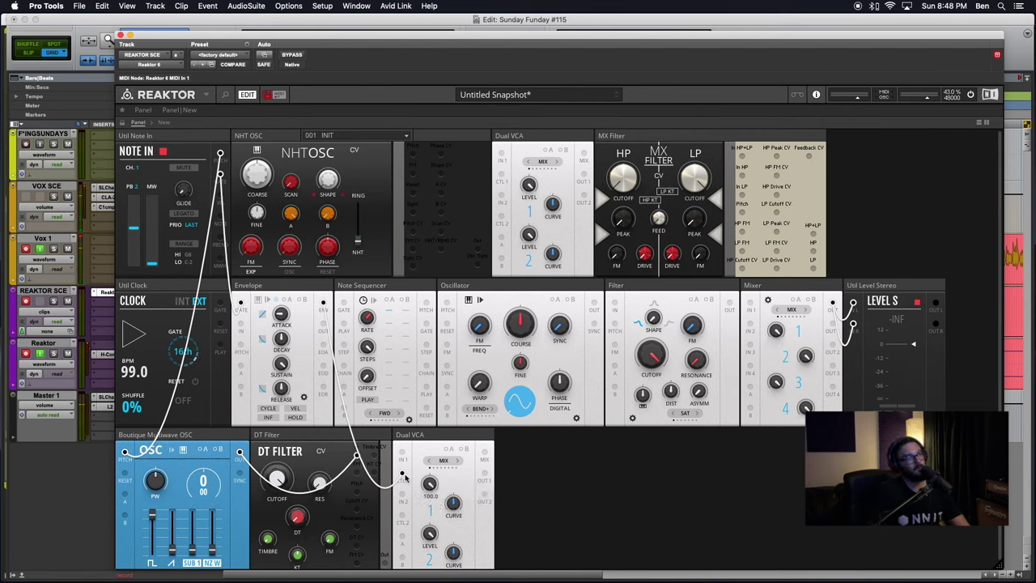
{"action": "scroll", "coordinate": [401, 475], "scroll_direction": "down", "scroll_amount": 1}
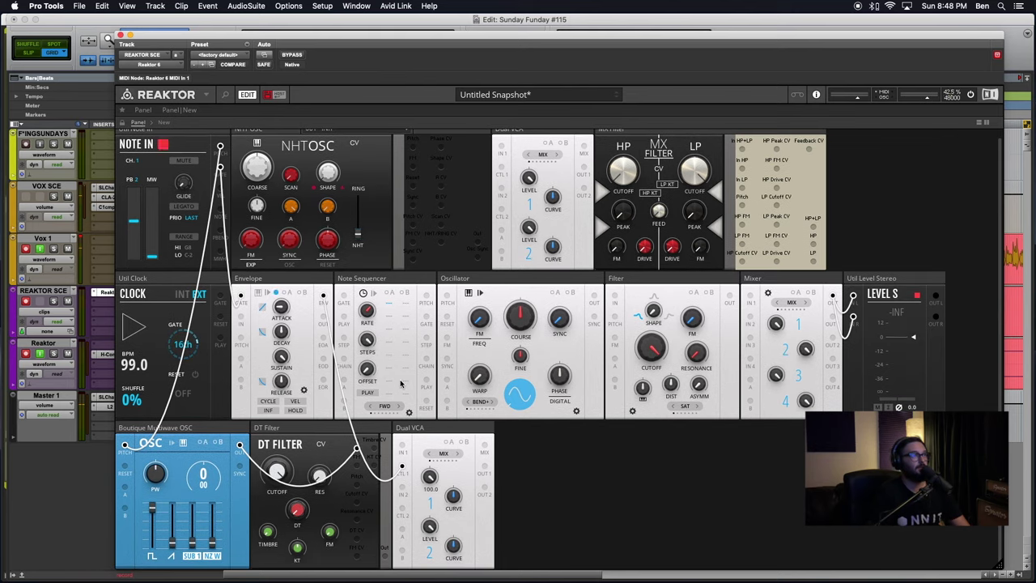
{"action": "mouse_move", "coordinate": [430, 478]}
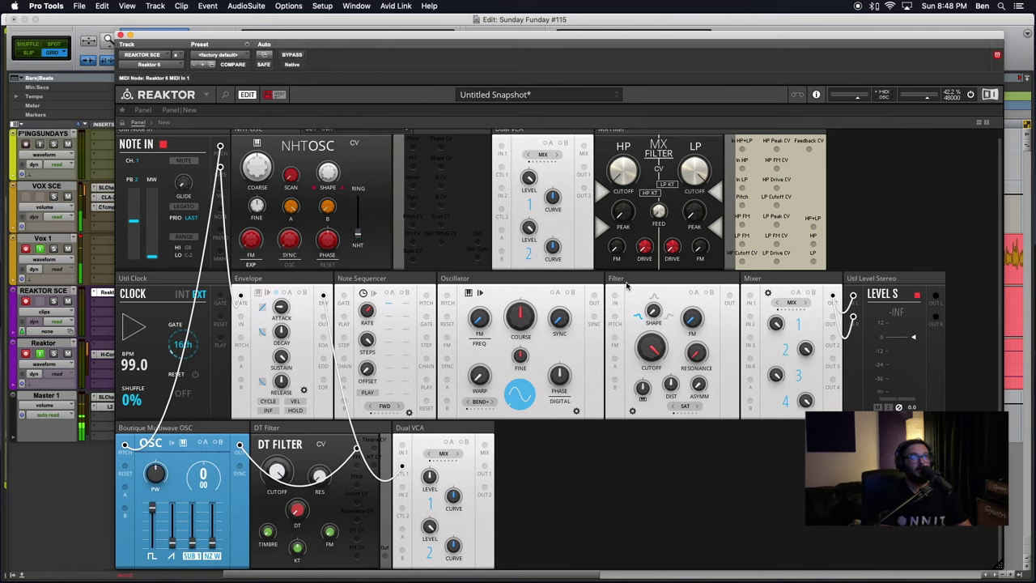
Step: Wire the DT Filter's Out to the lower Dual VCA's In 1 and its Mix to the Mixer's In 4, with channel 1 level at 100
{"action": "scroll", "coordinate": [404, 389], "scroll_direction": "up", "scroll_amount": 1}
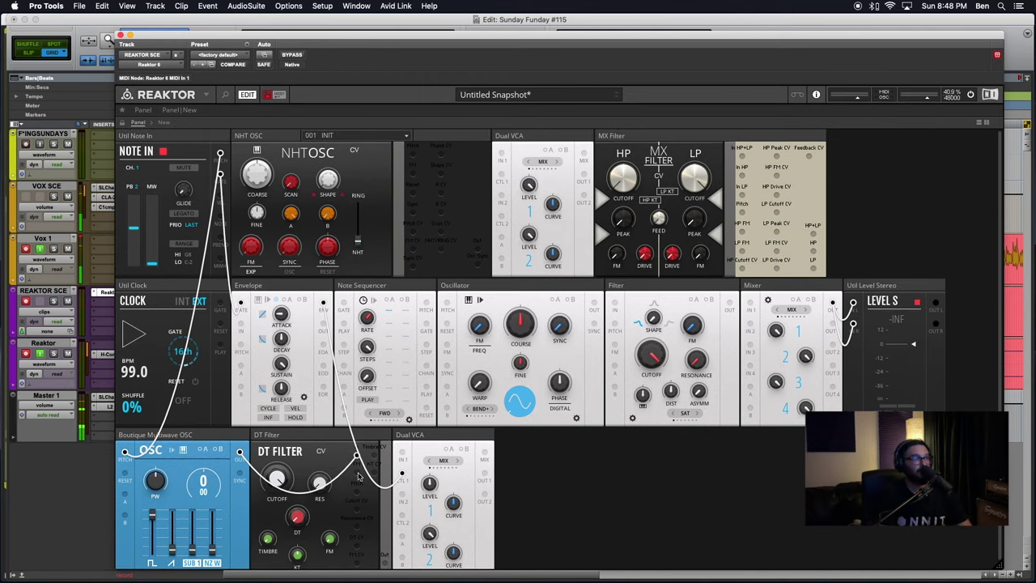
{"action": "scroll", "coordinate": [372, 530], "scroll_direction": "down", "scroll_amount": 1}
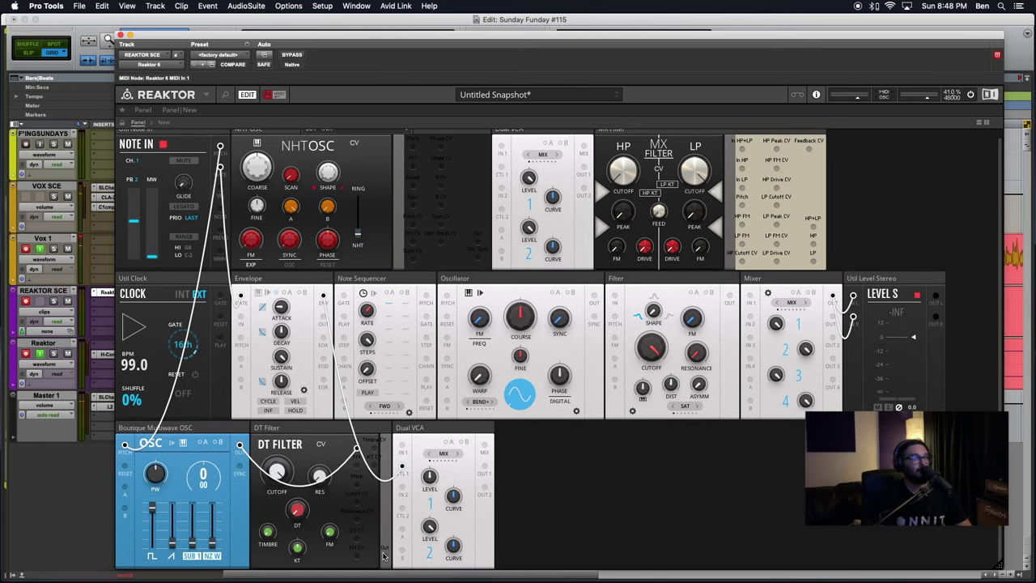
{"action": "left_click_drag", "start_coordinate": [403, 540], "coordinate": [402, 446]}
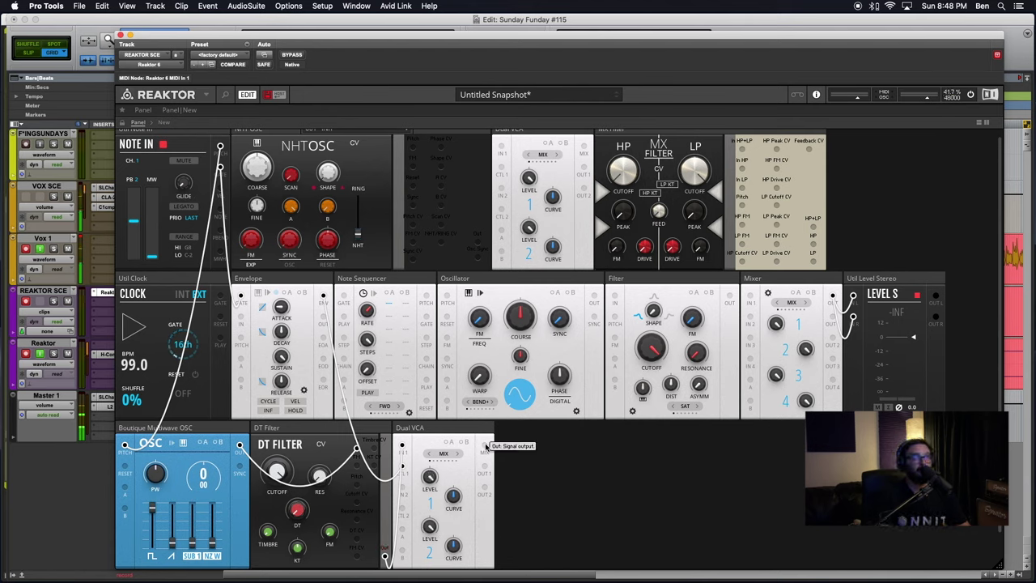
{"action": "left_click_drag", "start_coordinate": [484, 445], "coordinate": [751, 360]}
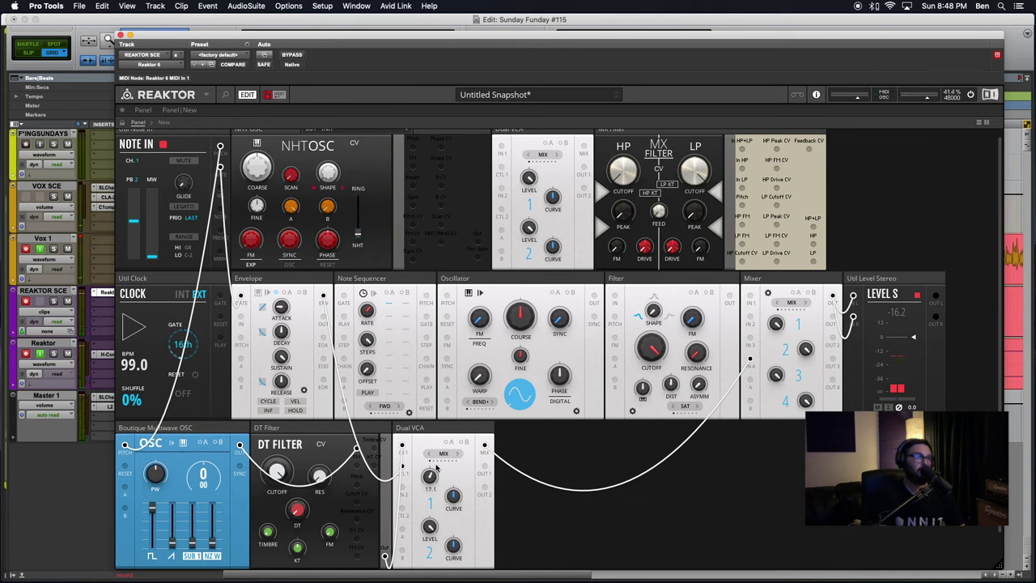
{"action": "left_click_drag", "start_coordinate": [429, 483], "coordinate": [410, 379]}
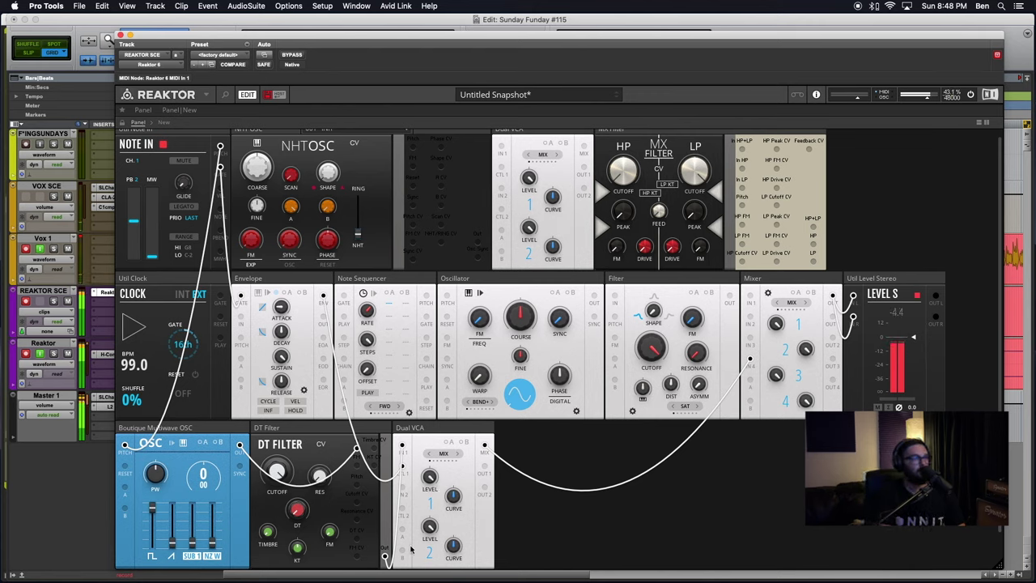
{"action": "left_click_drag", "start_coordinate": [405, 578], "coordinate": [410, 394]}
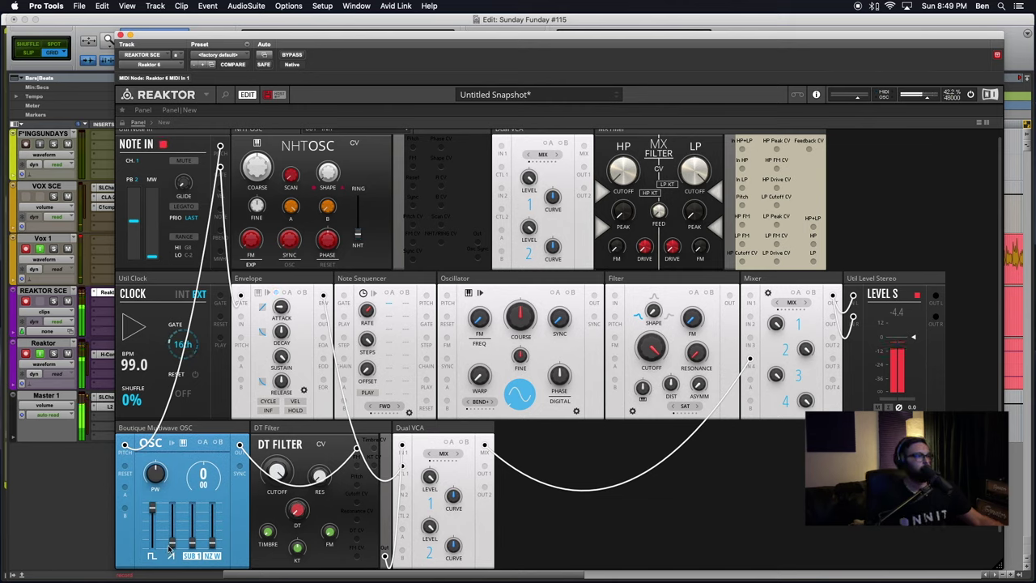
Step: Try the Boutique oscillator's sub waveform by lowering the square level and varying the Sub 1 level
{"action": "left_click_drag", "start_coordinate": [194, 547], "coordinate": [193, 510]}
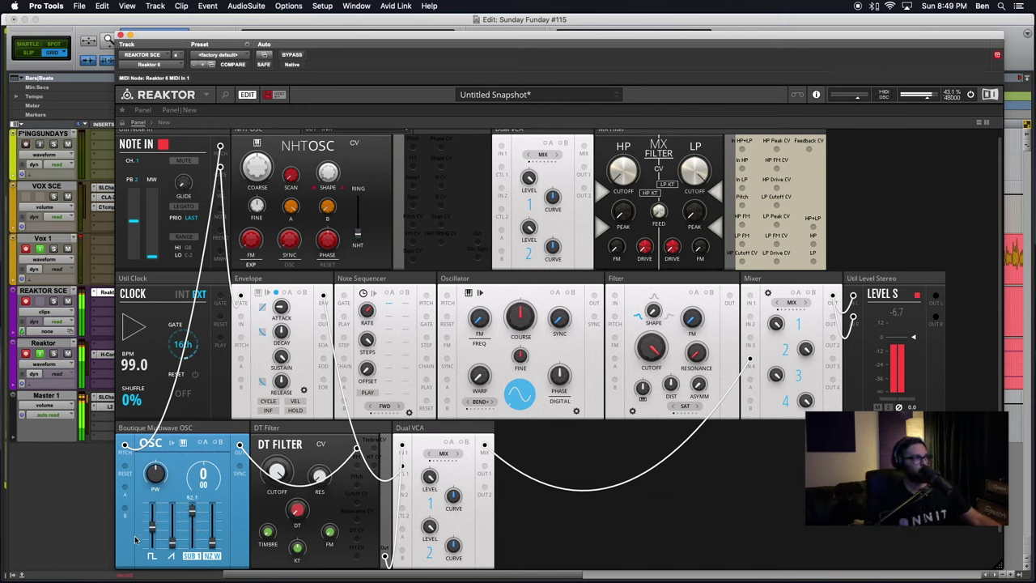
{"action": "left_click_drag", "start_coordinate": [152, 527], "coordinate": [151, 538]}
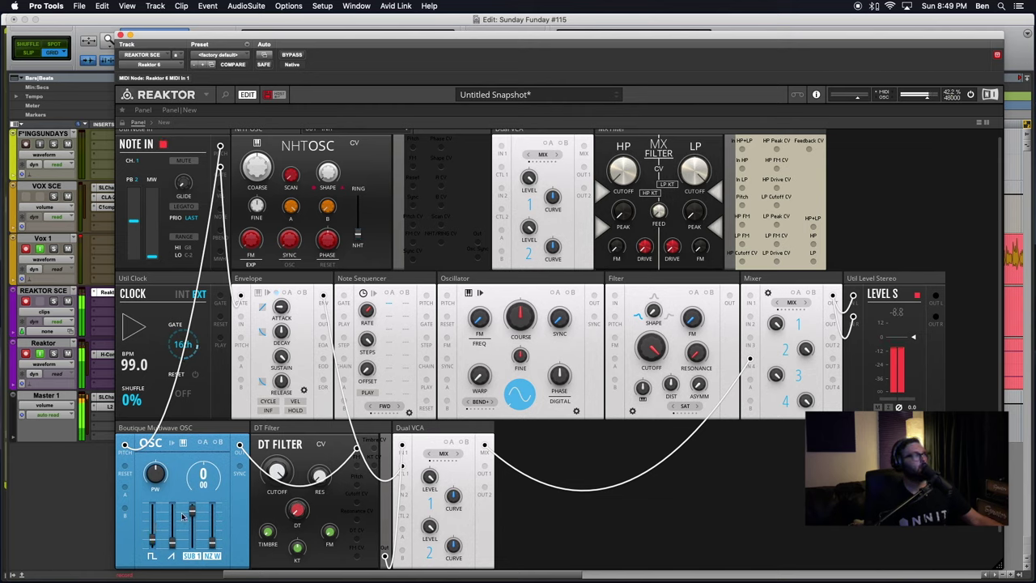
{"action": "left_click_drag", "start_coordinate": [191, 510], "coordinate": [192, 558]}
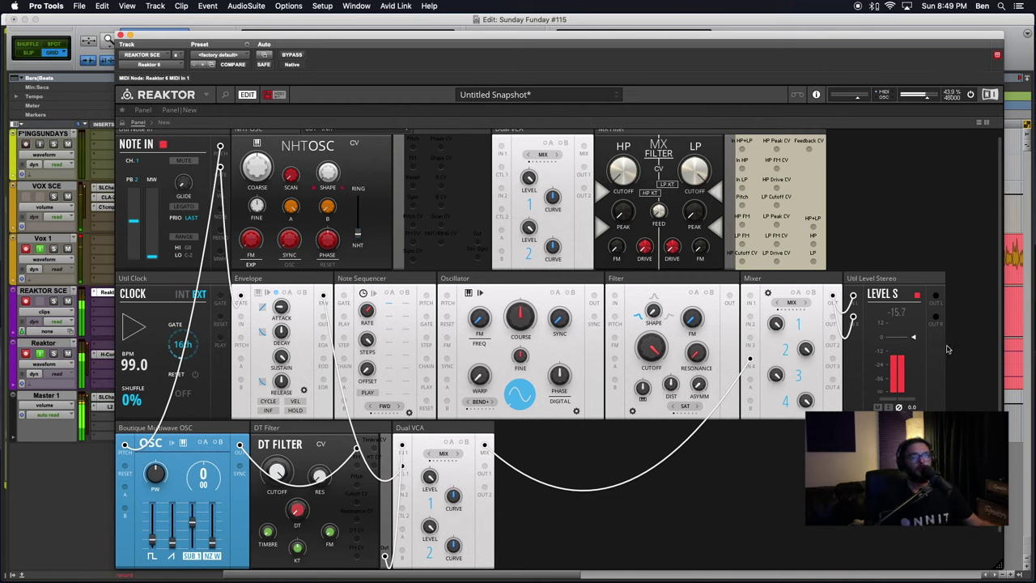
Step: Change the Util Level Stereo block's colour to purple and lower its output level to -4.6 dB
{"action": "left_click", "coordinate": [917, 294]}
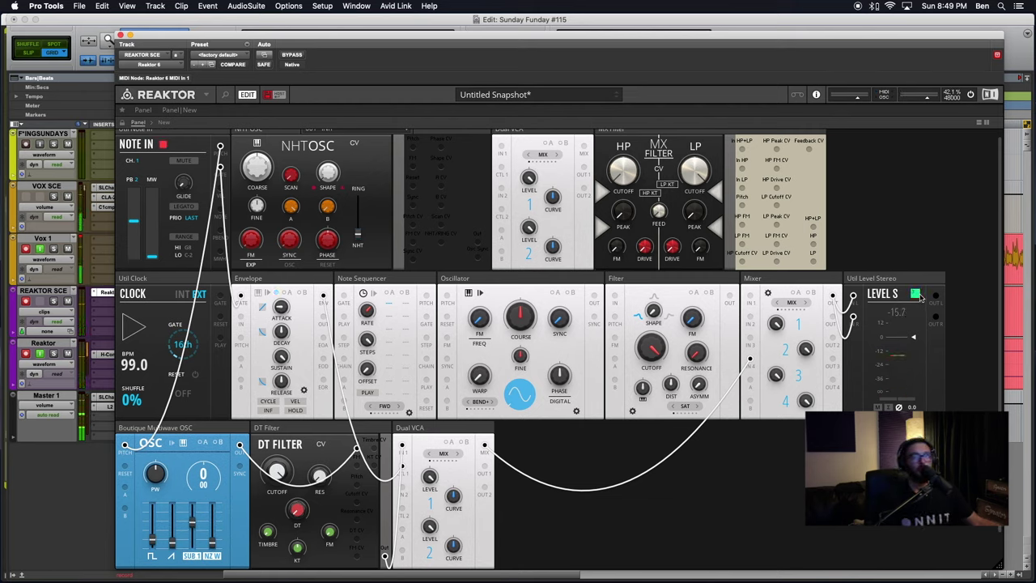
{"action": "left_click", "coordinate": [917, 294]}
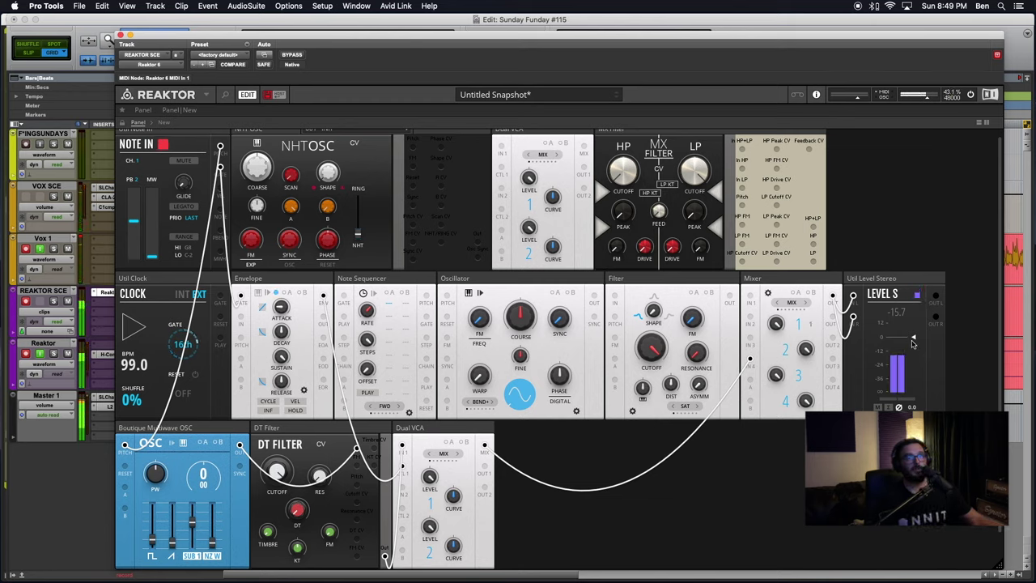
{"action": "left_click_drag", "start_coordinate": [913, 343], "coordinate": [915, 342]}
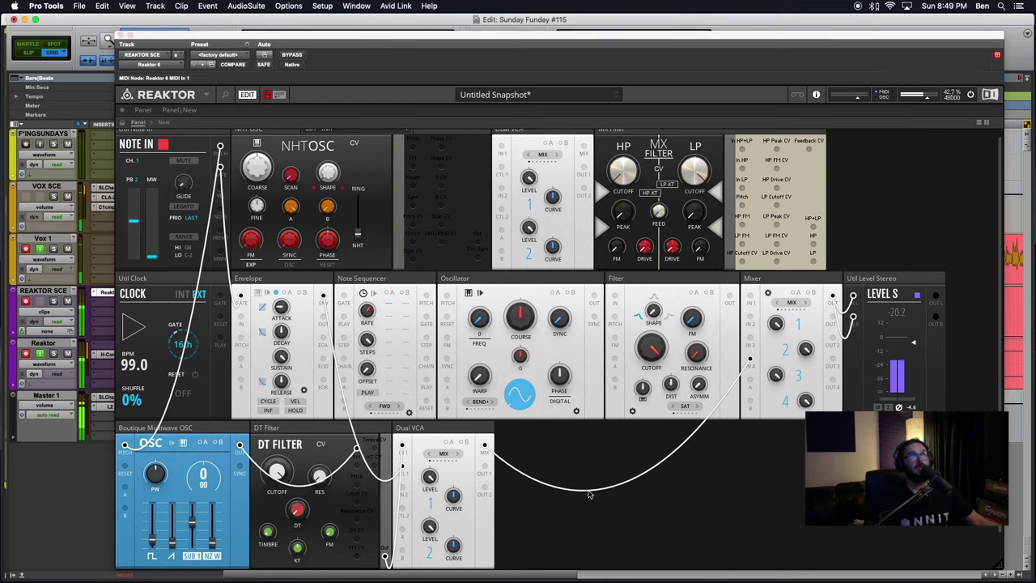
Step: Set the Boutique oscillator's square to 28.6, saw to 39.0, Sub 1 to 10.2, noise to 7.9 and pulse width to -31.2
{"action": "left_click_drag", "start_coordinate": [154, 543], "coordinate": [172, 460]}
{"action": "left_click_drag", "start_coordinate": [217, 542], "coordinate": [216, 513]}
{"action": "left_click_drag", "start_coordinate": [157, 473], "coordinate": [157, 476]}
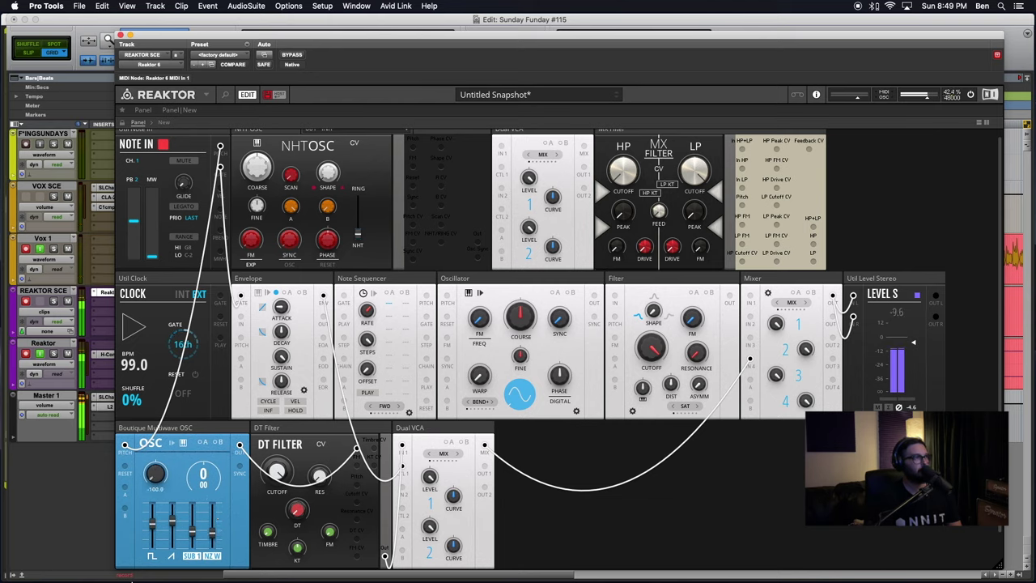
{"action": "left_click_drag", "start_coordinate": [158, 368], "coordinate": [148, 482]}
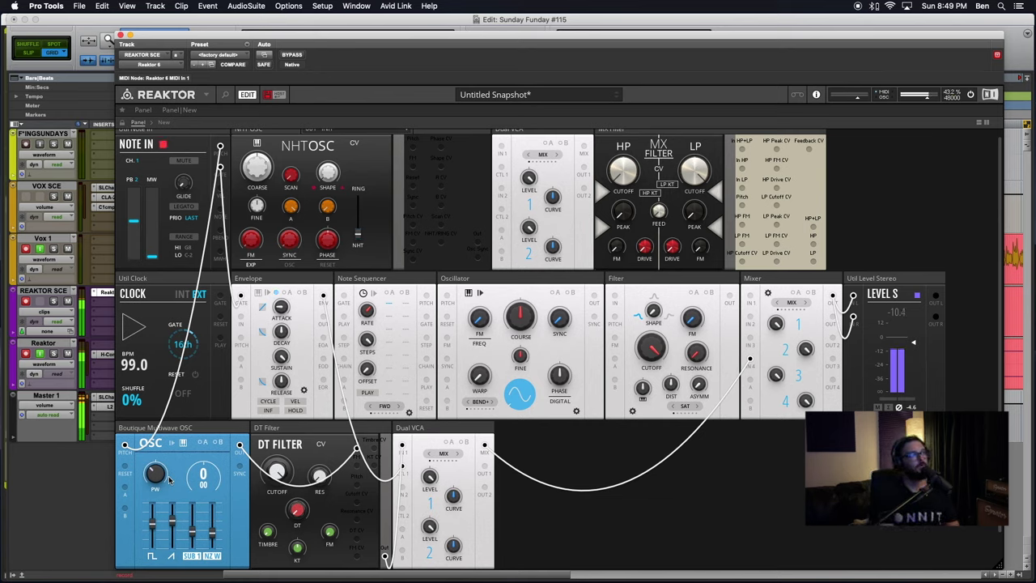
Step: Duplicate the Boutique Multiwave OSC block
{"action": "left_click", "coordinate": [208, 431]}
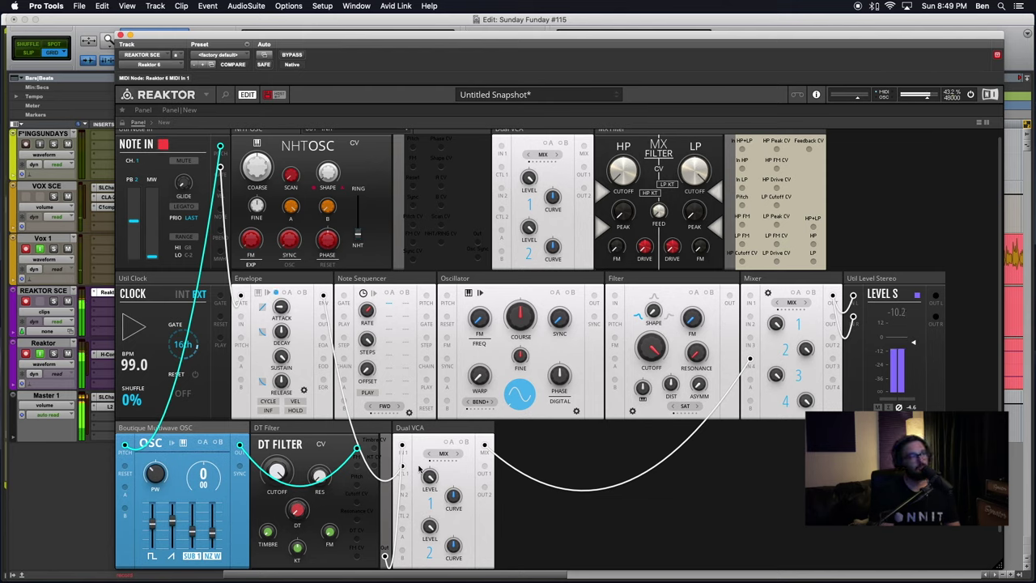
{"action": "right_click", "coordinate": [199, 429]}
{"action": "left_click", "coordinate": [174, 435]}
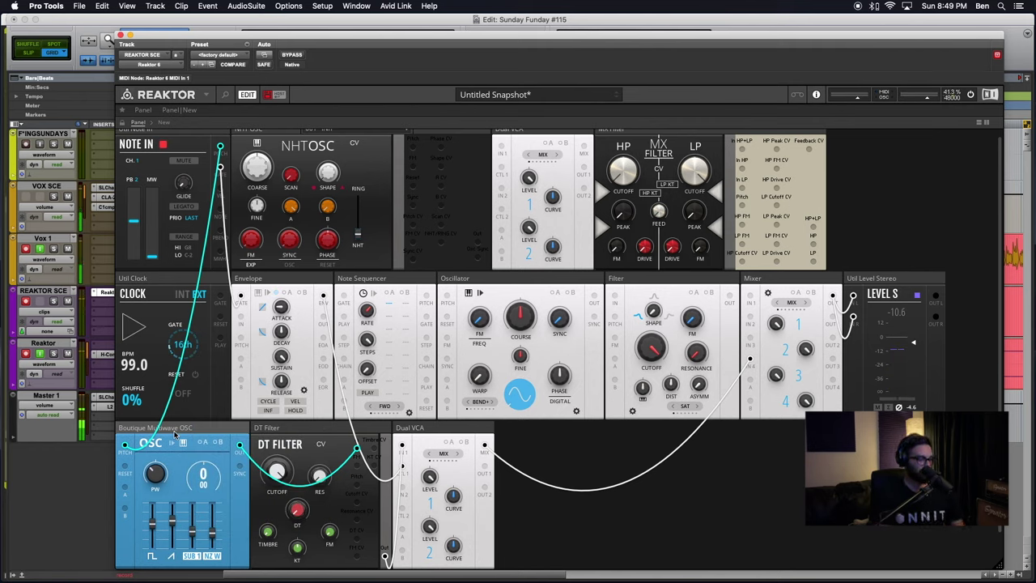
{"action": "right_click", "coordinate": [174, 435]}
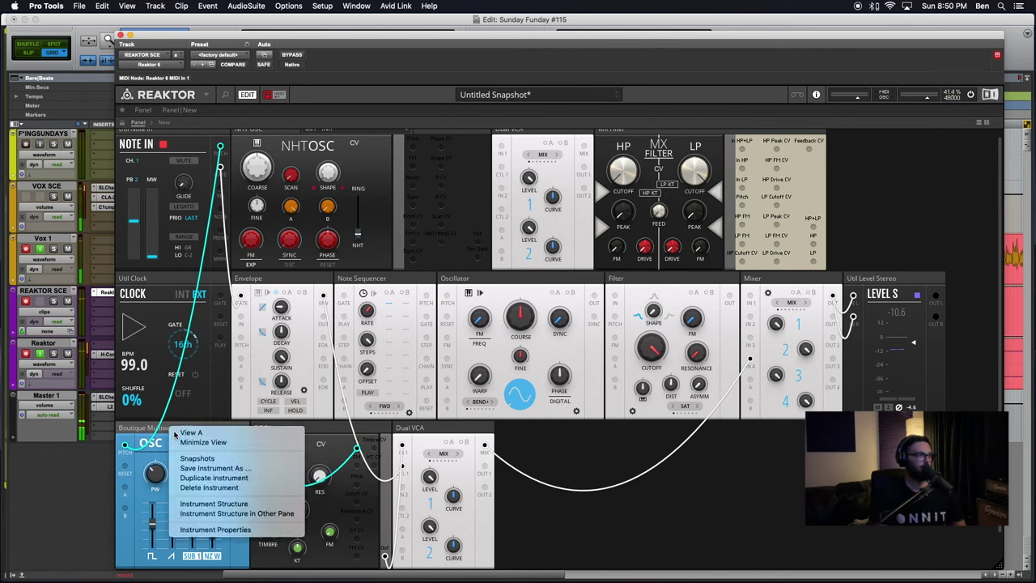
{"action": "left_click", "coordinate": [199, 479]}
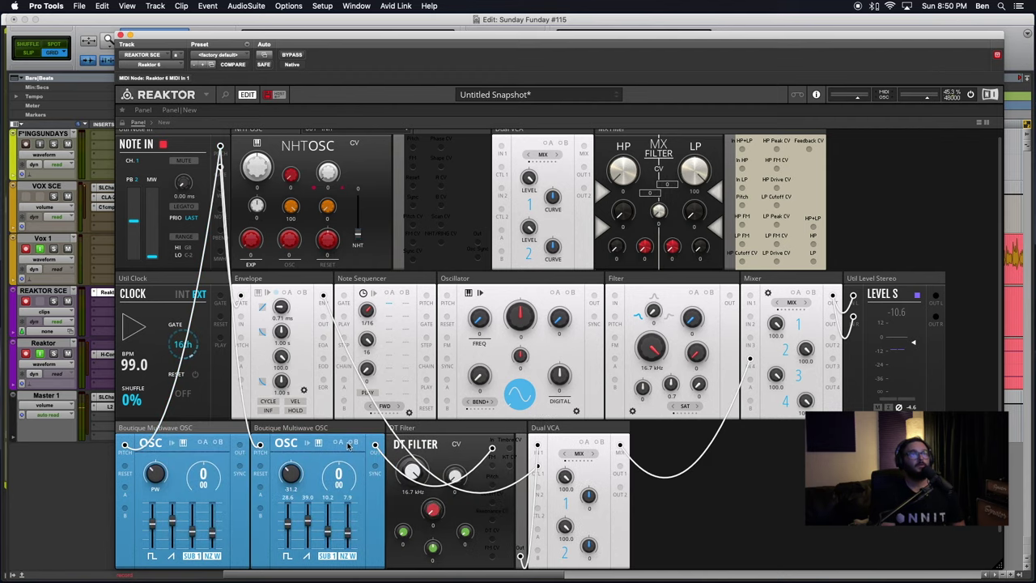
Step: Wire the first Boutique oscillator's Out to the lower Dual VCA's In 2, then lower the channel 2 level and the DT Filter's cutoff
{"action": "scroll", "coordinate": [252, 426], "scroll_direction": "down", "scroll_amount": 2}
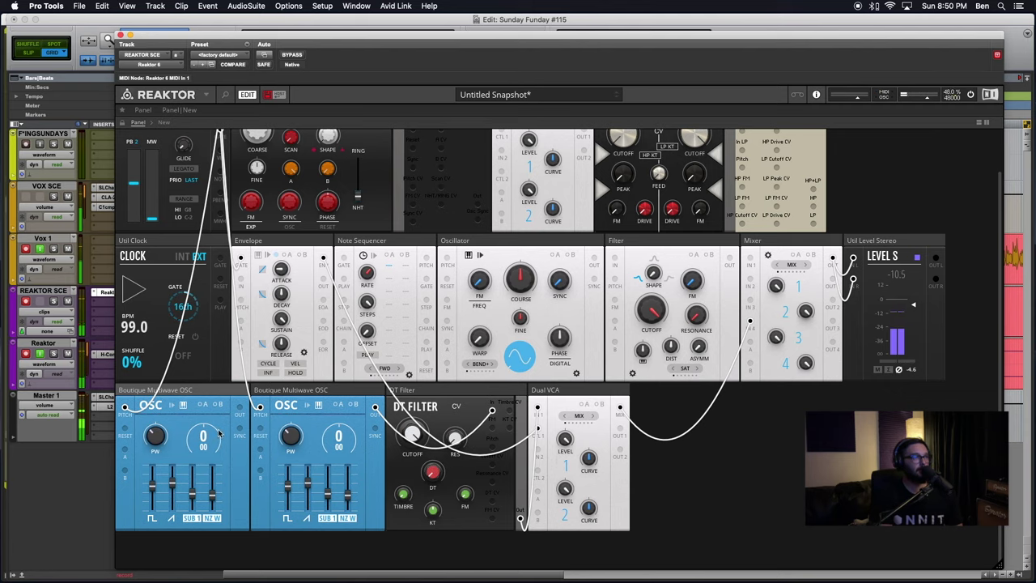
{"action": "scroll", "coordinate": [364, 453], "scroll_direction": "up", "scroll_amount": 1}
{"action": "scroll", "coordinate": [436, 493], "scroll_direction": "down", "scroll_amount": 1}
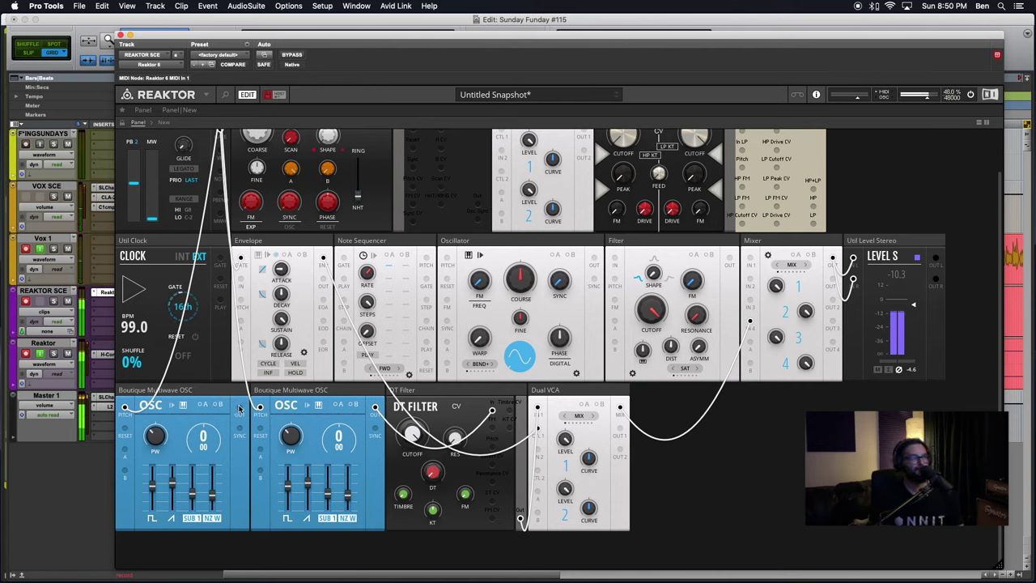
{"action": "left_click_drag", "start_coordinate": [239, 407], "coordinate": [538, 452]}
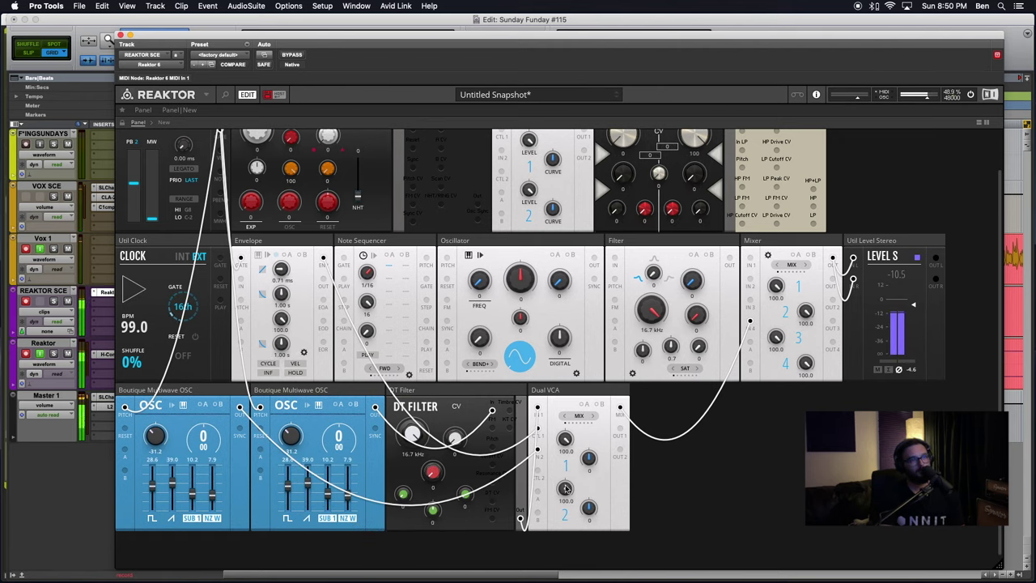
{"action": "left_click_drag", "start_coordinate": [565, 488], "coordinate": [564, 501]}
{"action": "left_click_drag", "start_coordinate": [413, 434], "coordinate": [401, 567]}
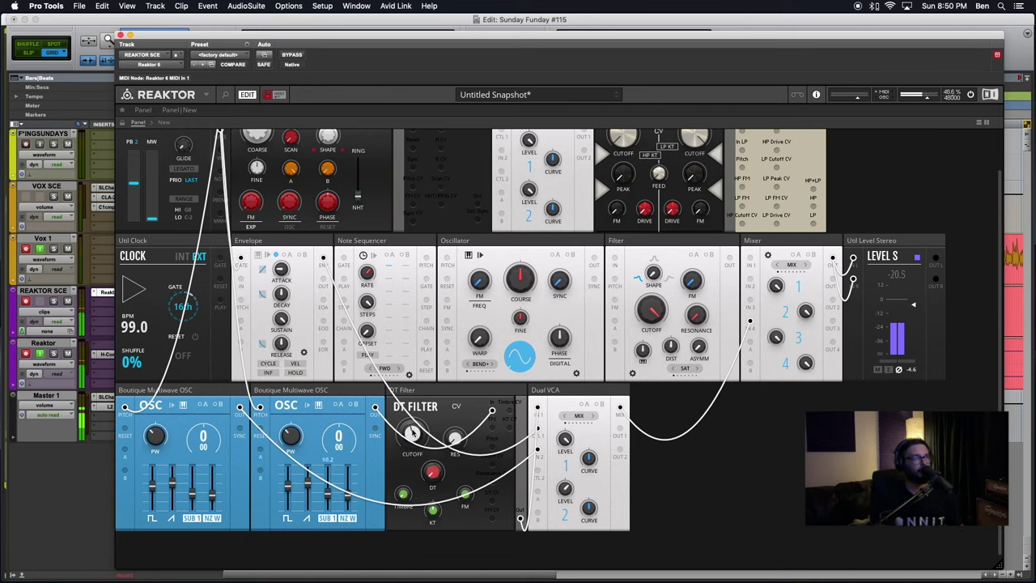
Step: Wire the Envelope's Env output to the lower Dual VCA's Ctl 2 and A inputs, and use A to modulate the adjusted channel 2 curve
{"action": "left_click_drag", "start_coordinate": [323, 257], "coordinate": [557, 561]}
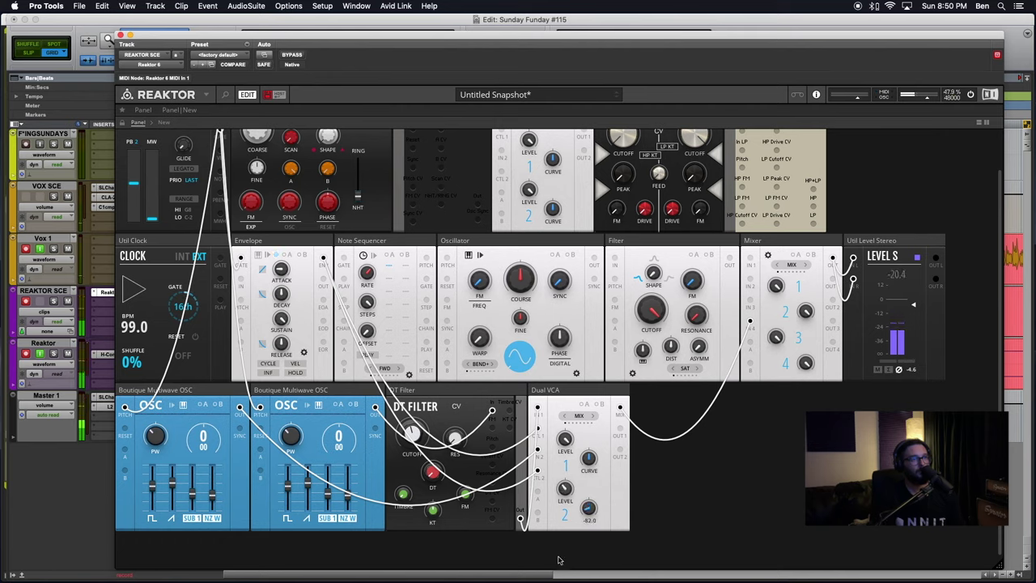
{"action": "left_click_drag", "start_coordinate": [588, 519], "coordinate": [554, 507]}
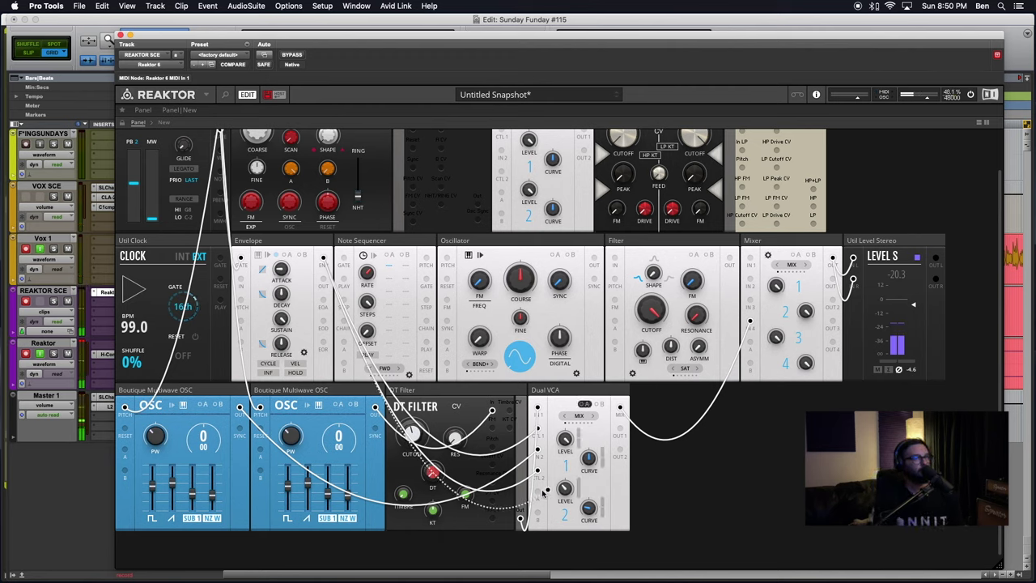
{"action": "key", "text": "ctrl"}
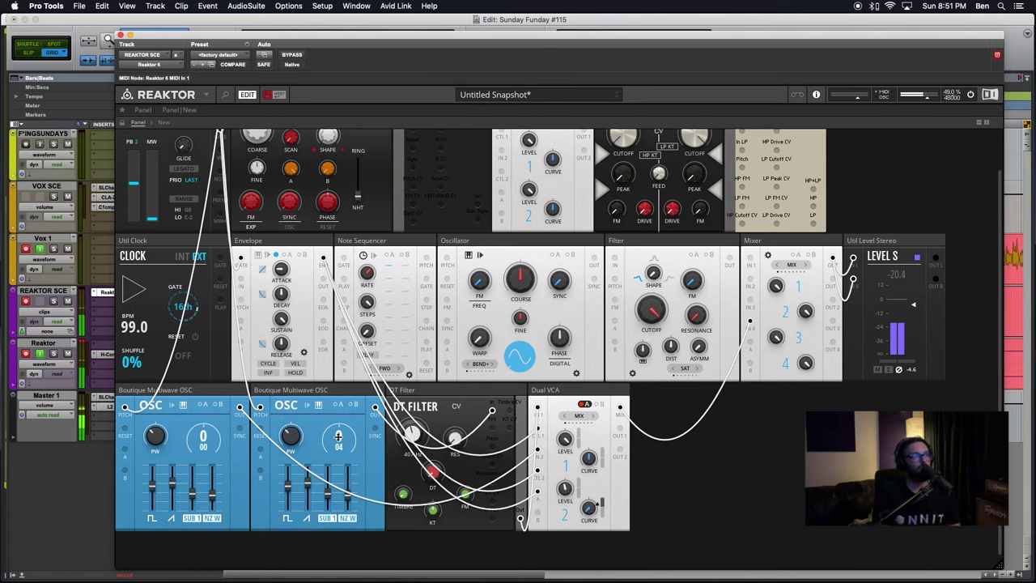
Step: Reset the second Boutique oscillator's tuning to 0 00 and raise the first oscillator's coarse tuning to 6 semitones
{"action": "left_click_drag", "start_coordinate": [338, 441], "coordinate": [338, 431]}
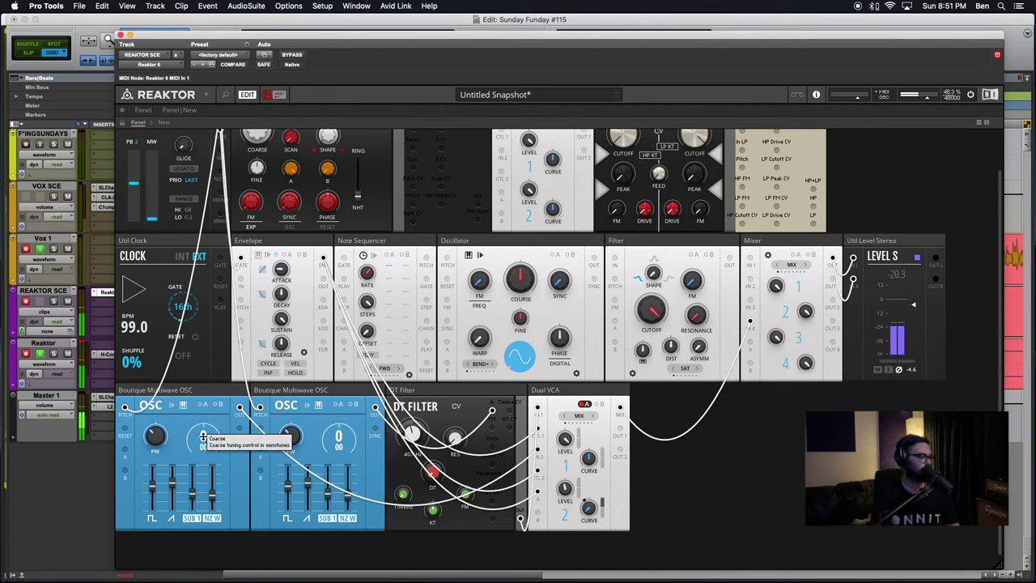
{"action": "left_click_drag", "start_coordinate": [203, 437], "coordinate": [203, 428]}
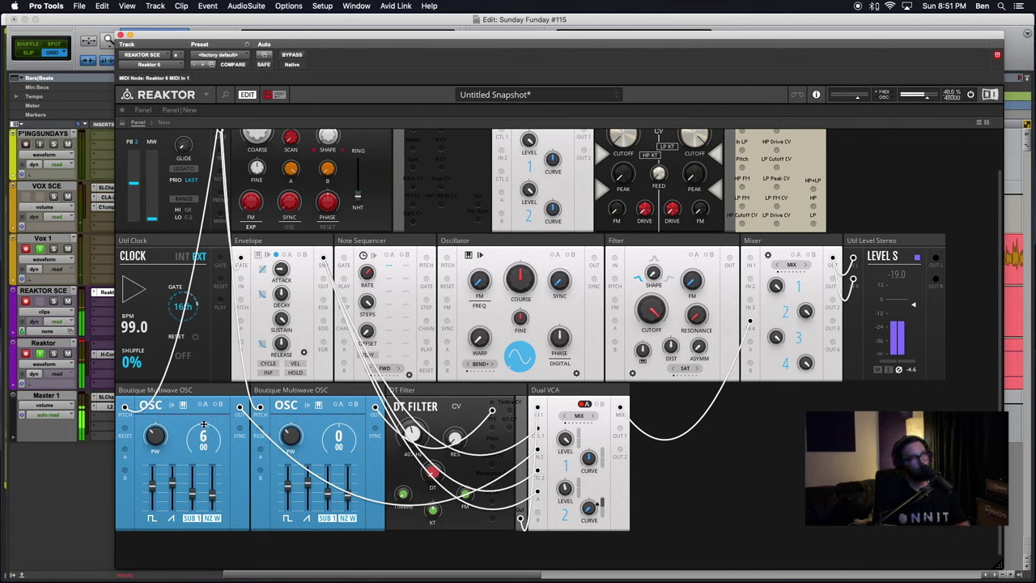
Step: Raise the first Boutique oscillator's coarse tuning to 7 semitones and increase its pulse wave level
{"action": "left_click_drag", "start_coordinate": [205, 422], "coordinate": [205, 434]}
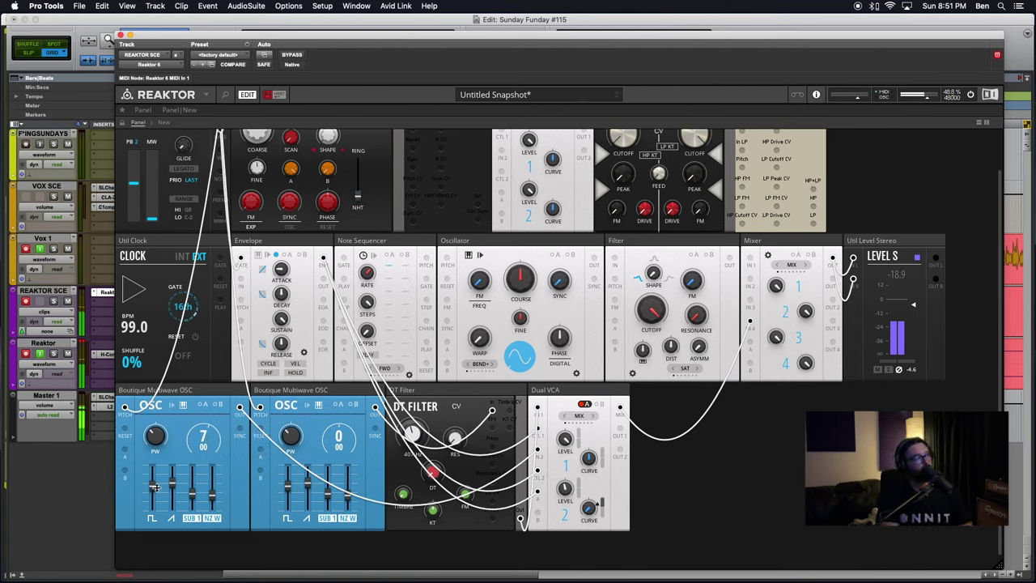
{"action": "mouse_move", "coordinate": [155, 471]}
{"action": "left_click_drag", "start_coordinate": [155, 471], "coordinate": [154, 458]}
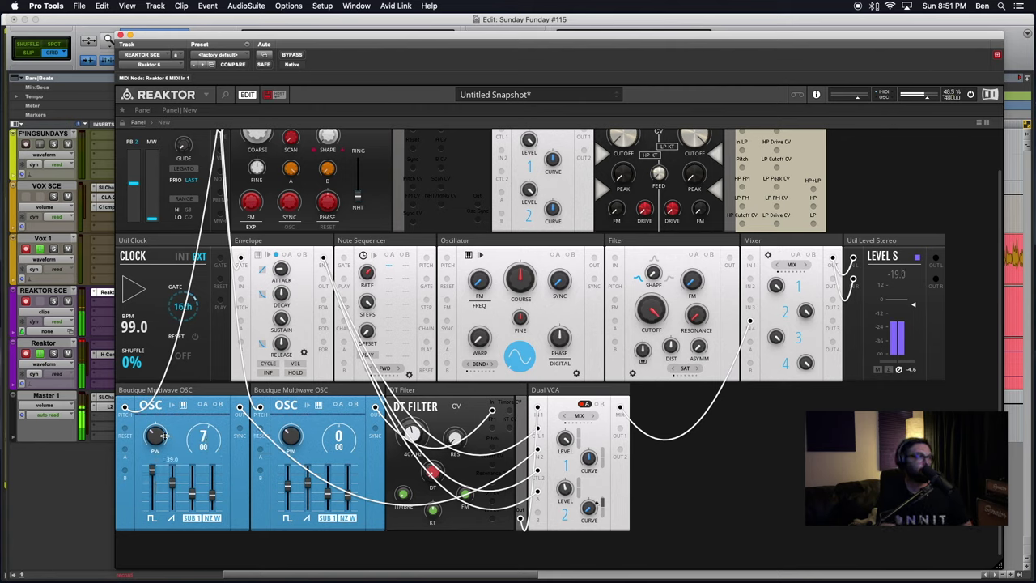
Step: Look through the factory library's Blocks Primes folders, including Monark, Rounds, Driver and Digilog, for another block to add
{"action": "left_click", "coordinate": [82, 344]}
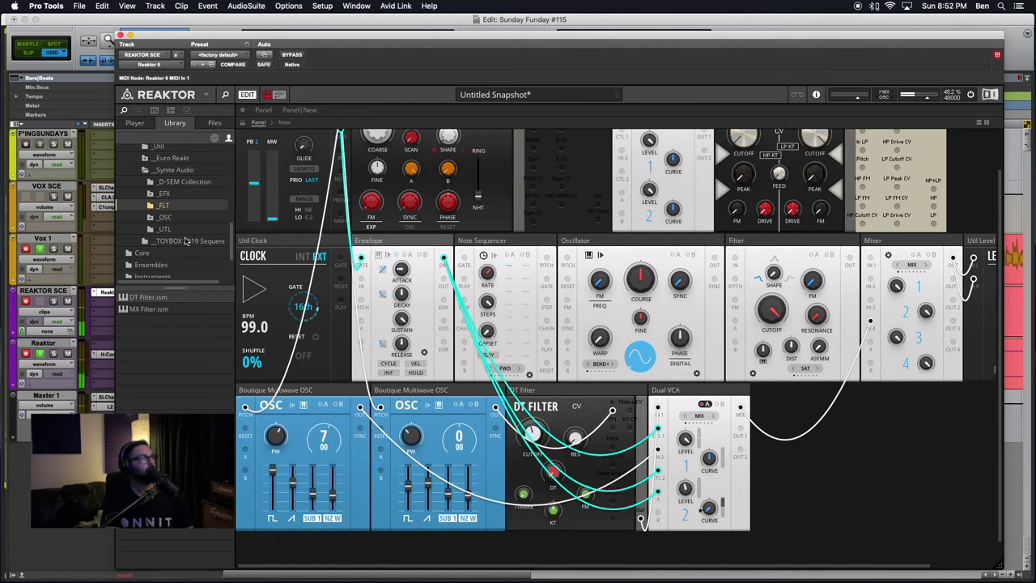
{"action": "scroll", "coordinate": [178, 231], "scroll_direction": "up", "scroll_amount": 5}
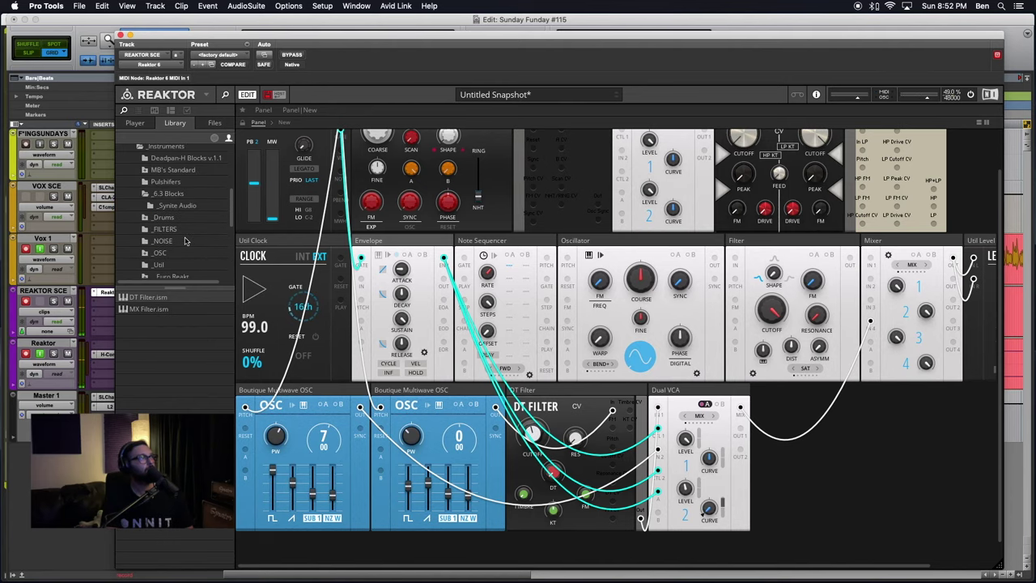
{"action": "left_click", "coordinate": [214, 139]}
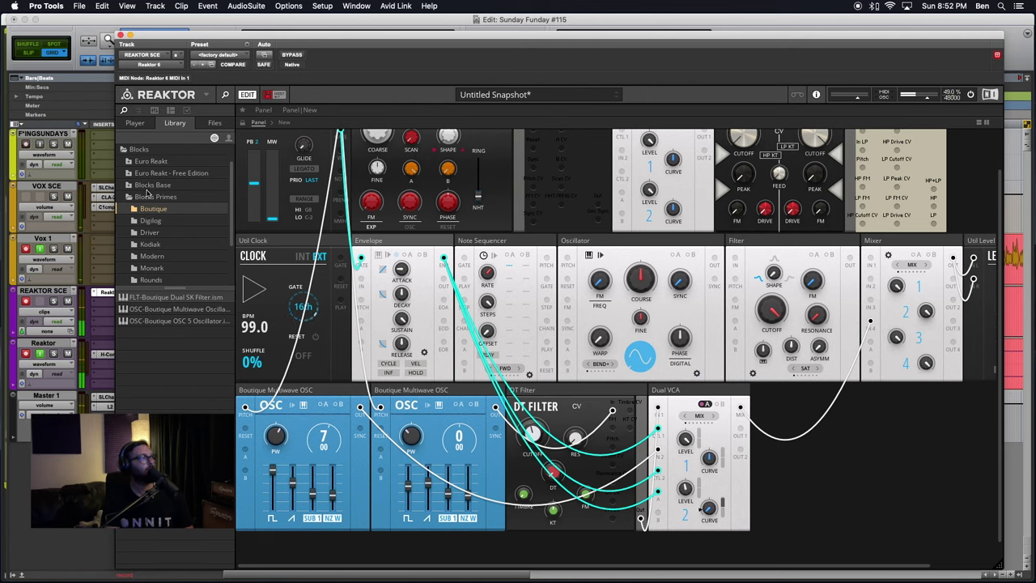
{"action": "scroll", "coordinate": [147, 227], "scroll_direction": "down", "scroll_amount": 3}
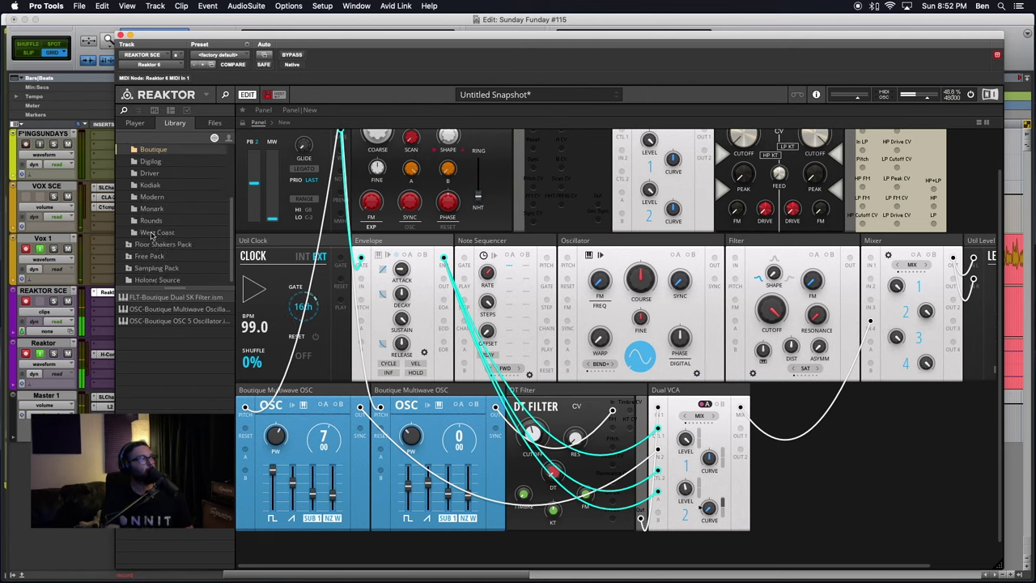
{"action": "left_click", "coordinate": [152, 209]}
{"action": "left_click", "coordinate": [152, 220]}
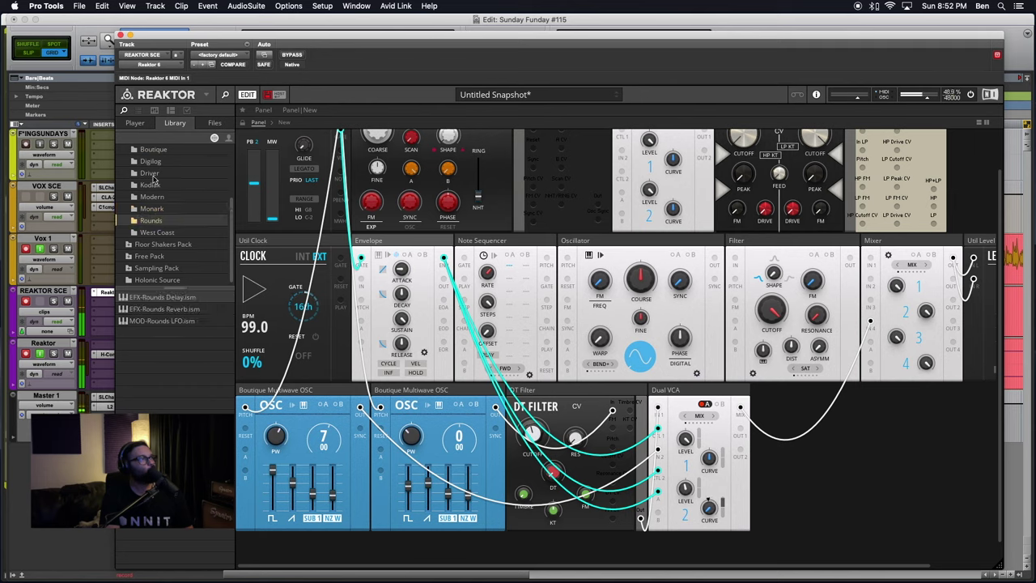
{"action": "left_click", "coordinate": [149, 172]}
{"action": "left_click", "coordinate": [151, 161]}
{"action": "left_click", "coordinate": [154, 223]}
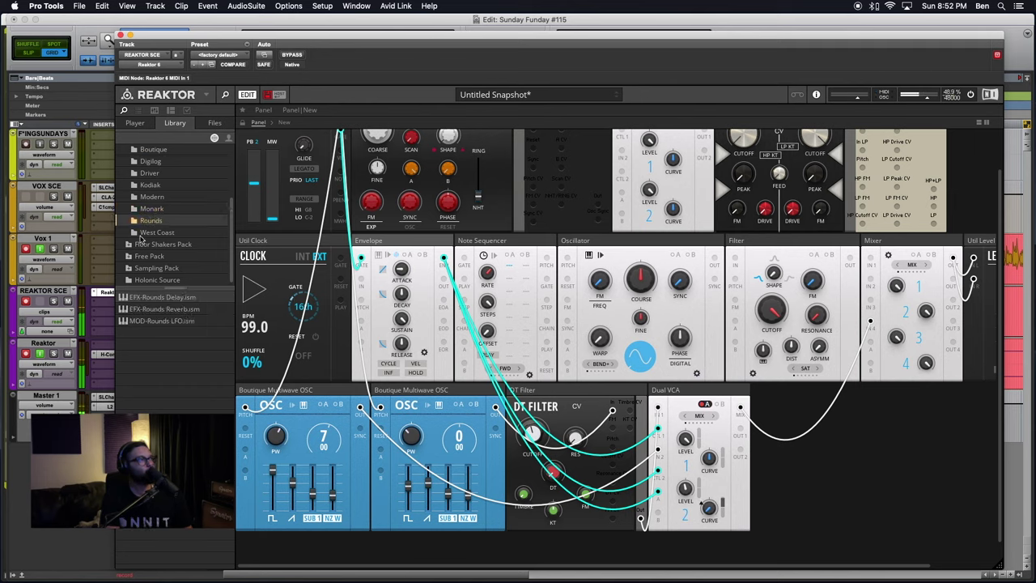
{"action": "scroll", "coordinate": [148, 227], "scroll_direction": "up", "scroll_amount": 3}
Step: Insert the MOD-Bento ADSR Envelope from the Blocks Base Bento Box set between the Envelope and Note Sequencer blocks
{"action": "left_click", "coordinate": [131, 211]}
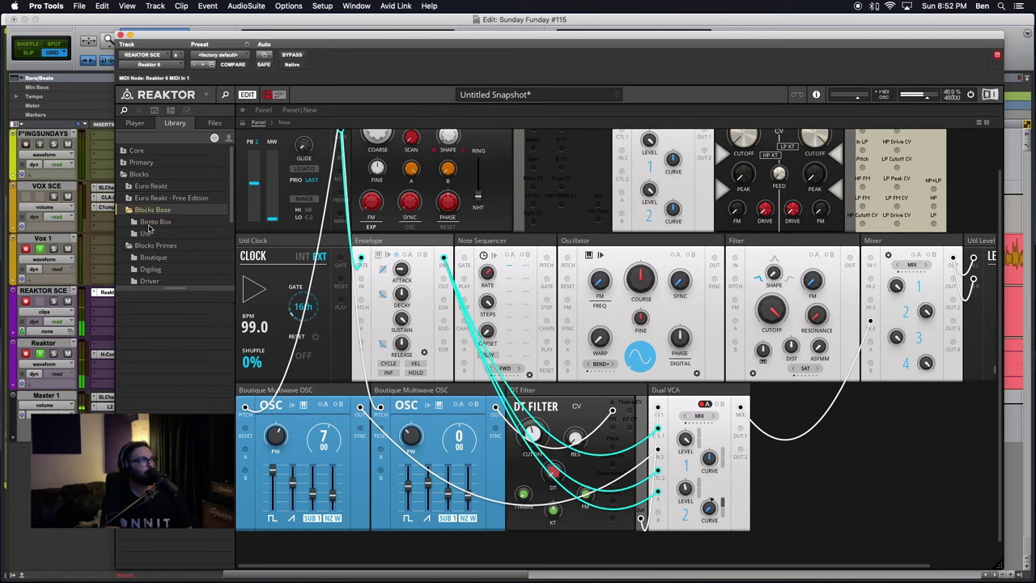
{"action": "left_click", "coordinate": [150, 223]}
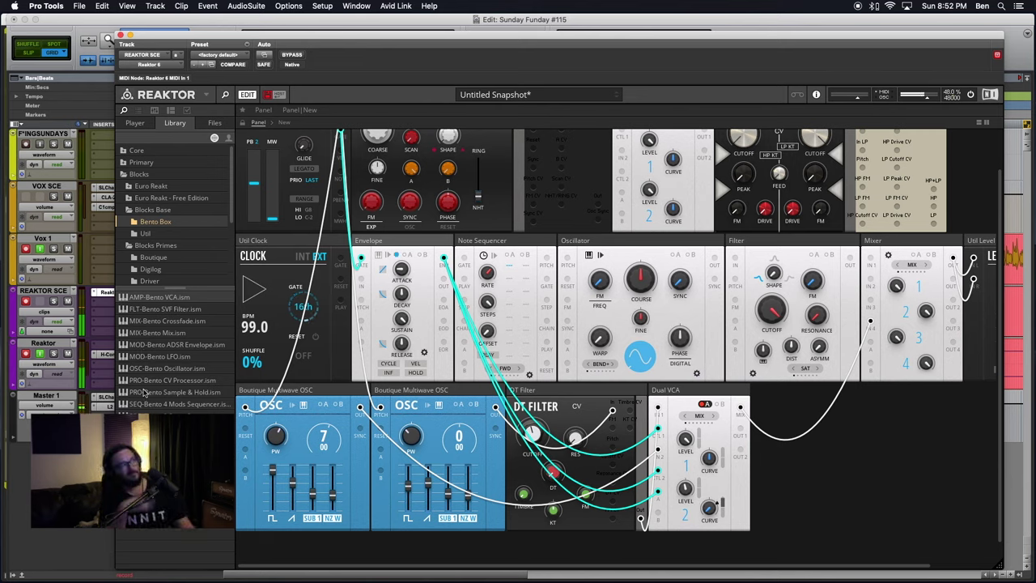
{"action": "left_click", "coordinate": [123, 345]}
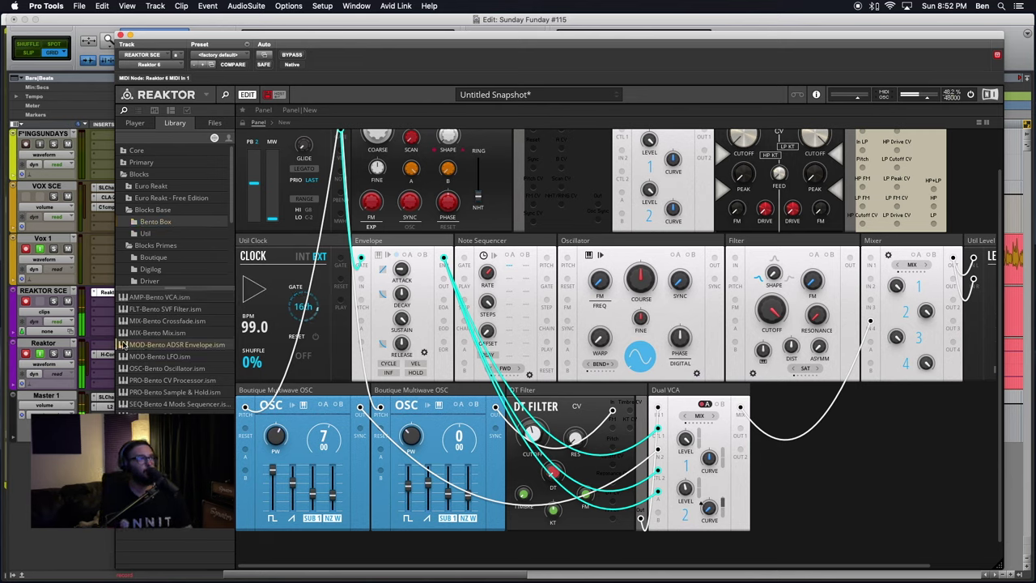
{"action": "left_click_drag", "start_coordinate": [123, 345], "coordinate": [454, 243]}
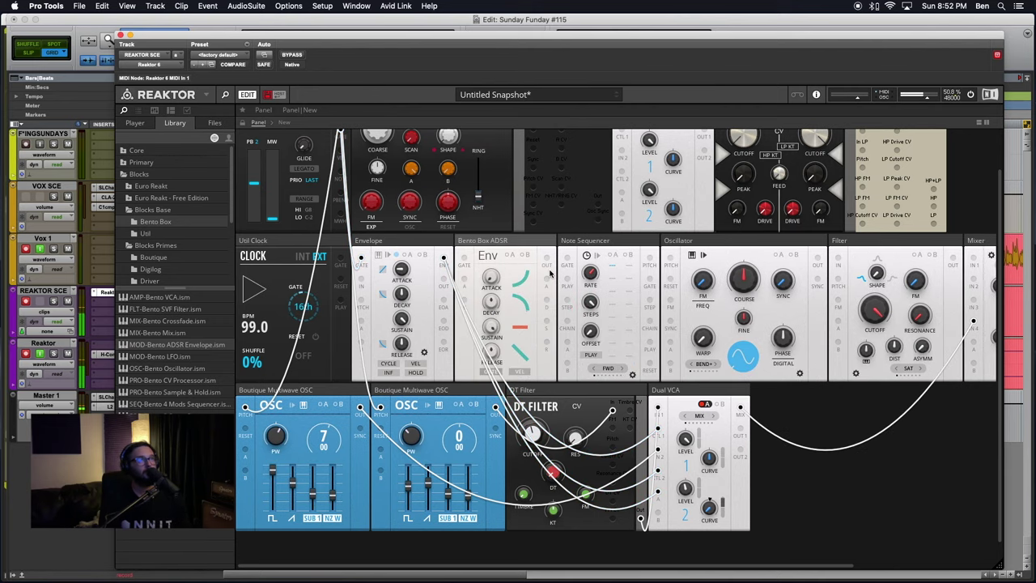
Step: Wire Note In's Gate to the Bento Box ADSR's Gate, and the ADSR's Out to the lower Dual VCA's A input
{"action": "scroll", "coordinate": [368, 247], "scroll_direction": "up", "scroll_amount": 2}
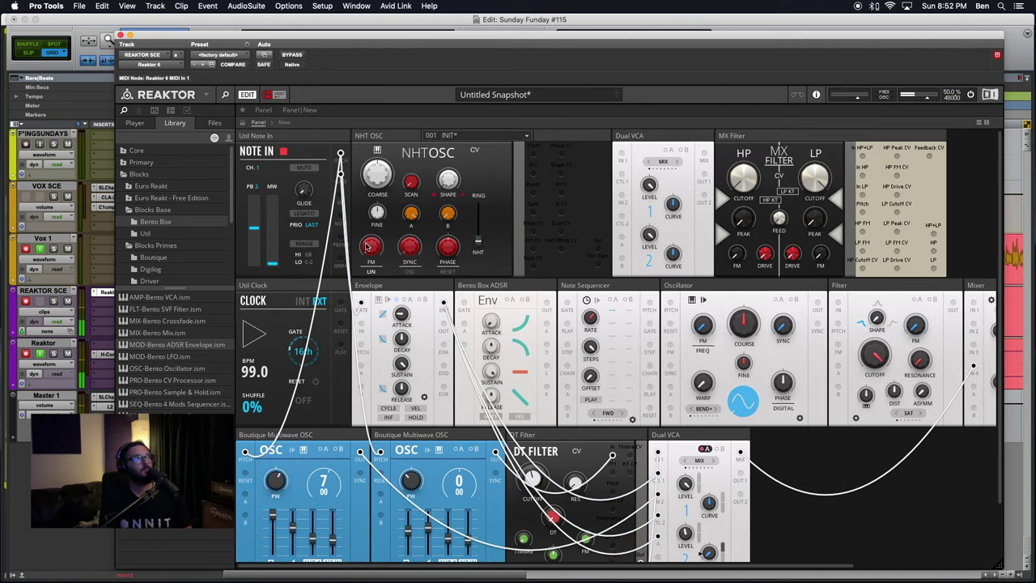
{"action": "left_click_drag", "start_coordinate": [342, 174], "coordinate": [463, 303]}
{"action": "scroll", "coordinate": [542, 332], "scroll_direction": "down", "scroll_amount": 3}
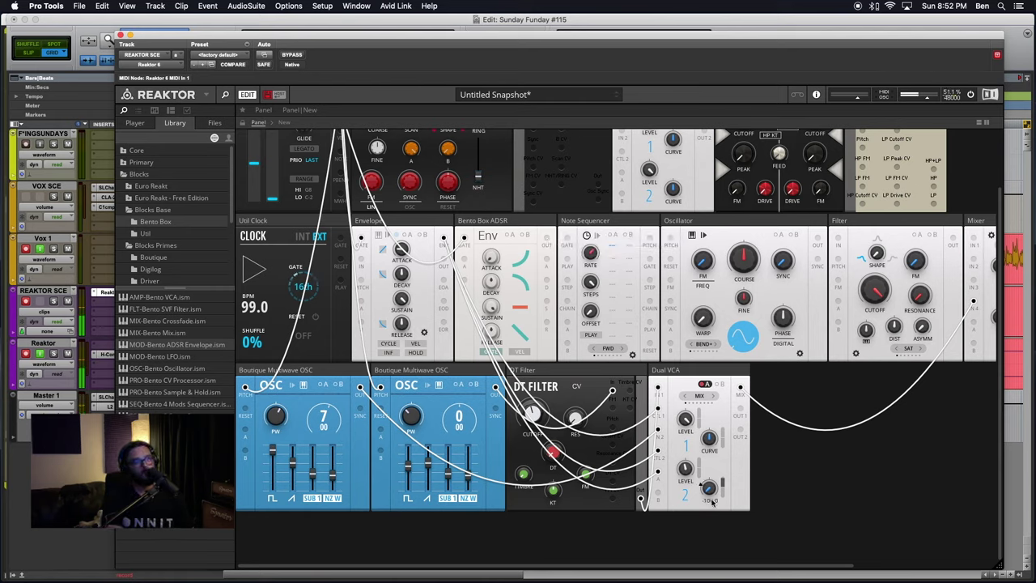
{"action": "left_click_drag", "start_coordinate": [547, 240], "coordinate": [658, 473]}
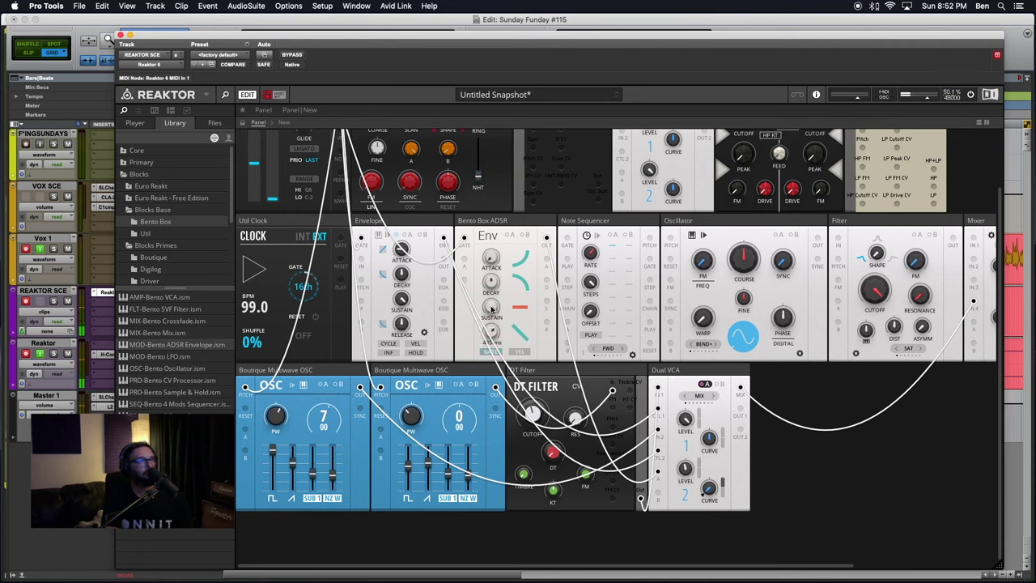
Step: Adjust the sustain of the Bento Box ADSR
{"action": "mouse_move", "coordinate": [491, 309]}
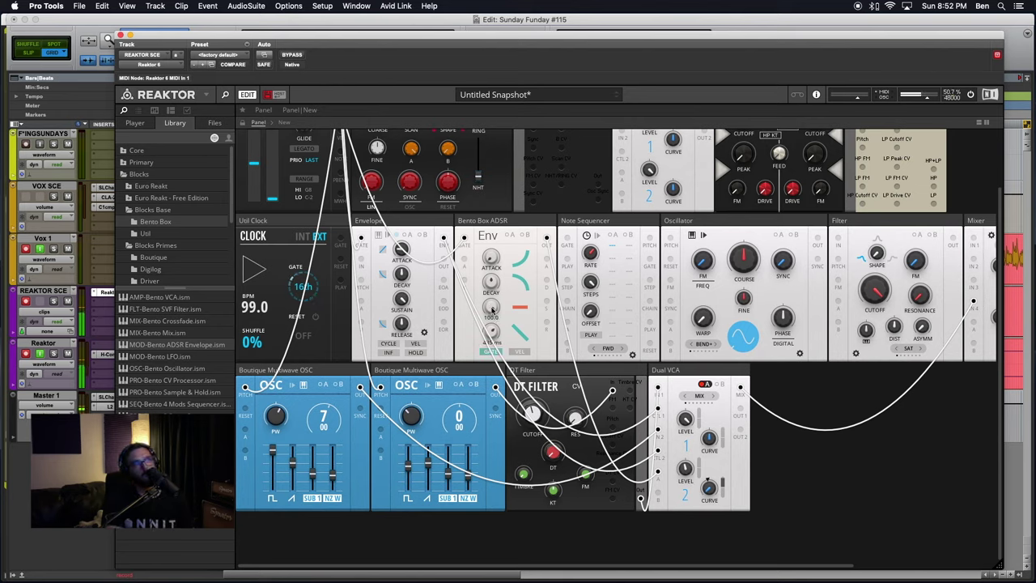
{"action": "left_click_drag", "start_coordinate": [491, 308], "coordinate": [492, 330]}
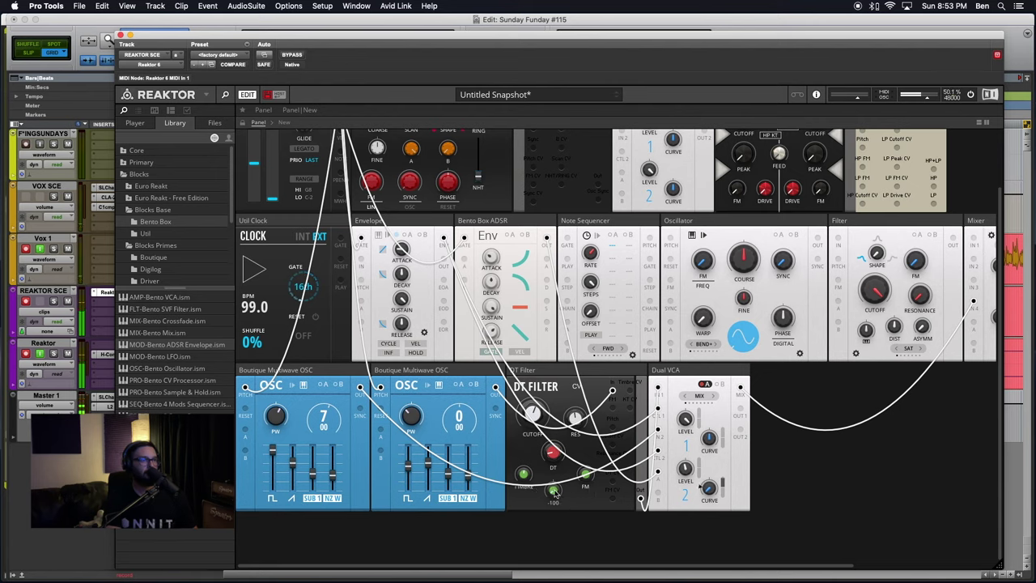
{"action": "mouse_move", "coordinate": [554, 493]}
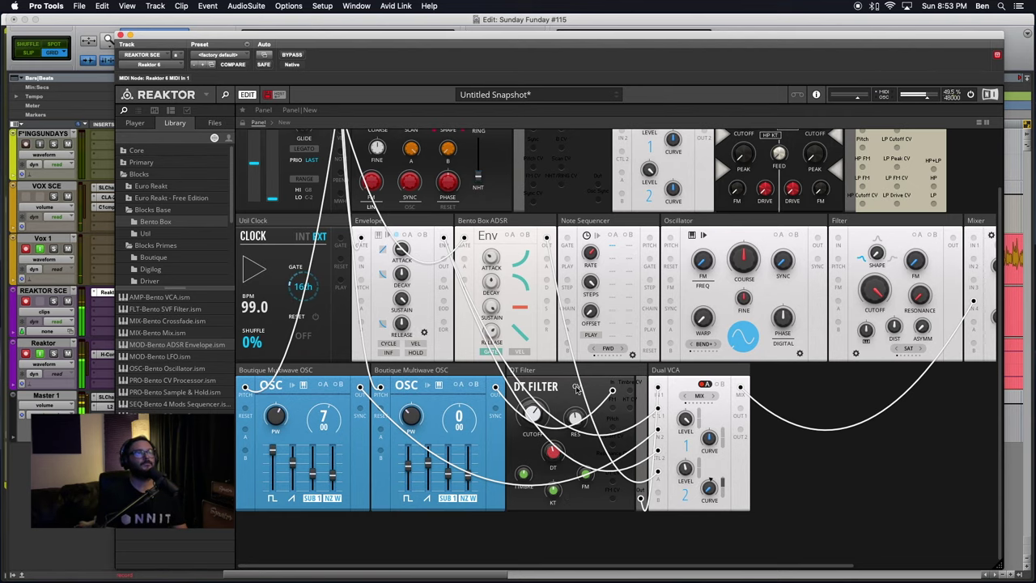
Step: Select the Envelope block to highlight its cables, then adjust the DT Filter's cutoff
{"action": "scroll", "coordinate": [445, 194], "scroll_direction": "up", "scroll_amount": 3}
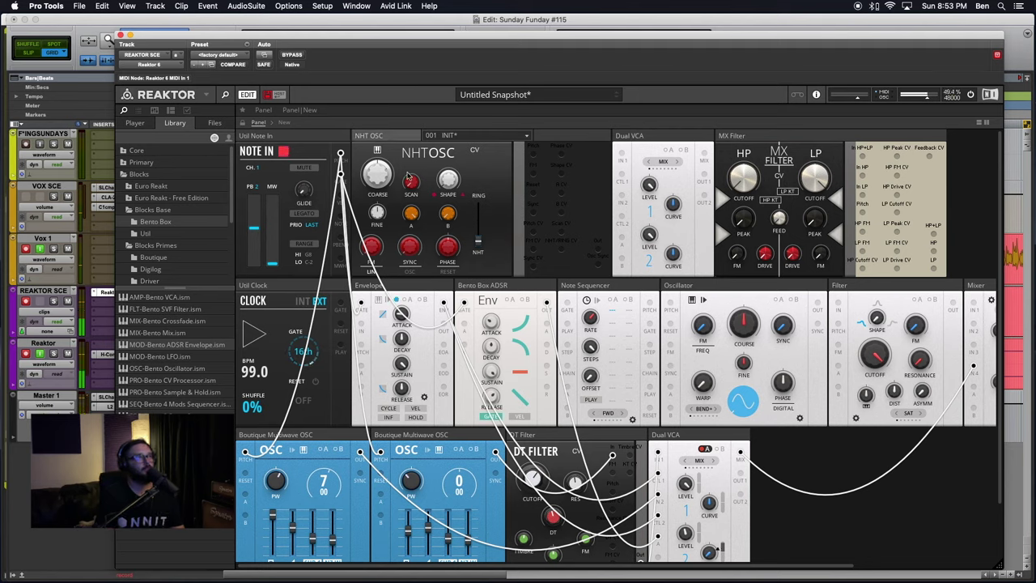
{"action": "left_click", "coordinate": [414, 307]}
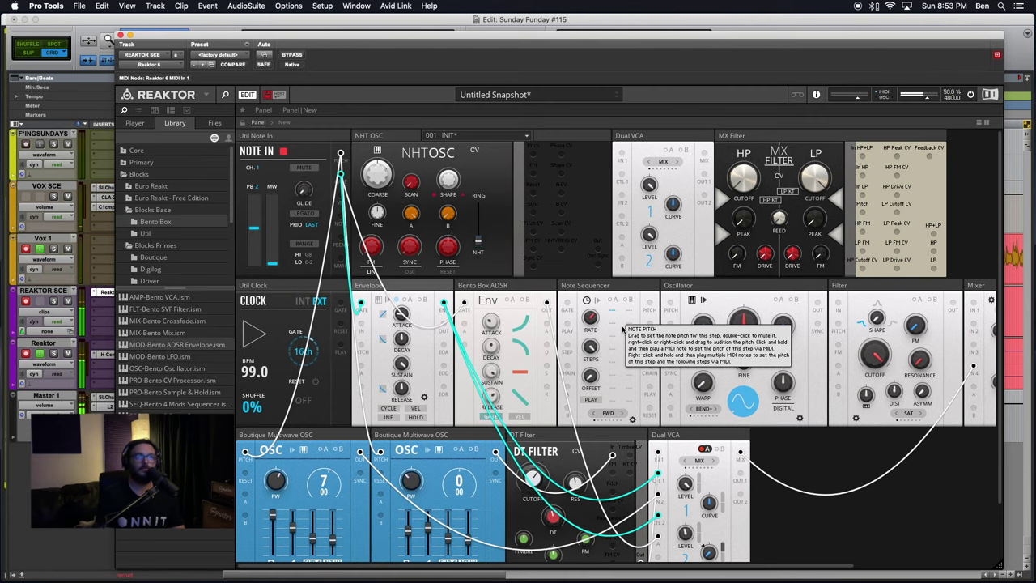
{"action": "scroll", "coordinate": [440, 458], "scroll_direction": "down", "scroll_amount": 2}
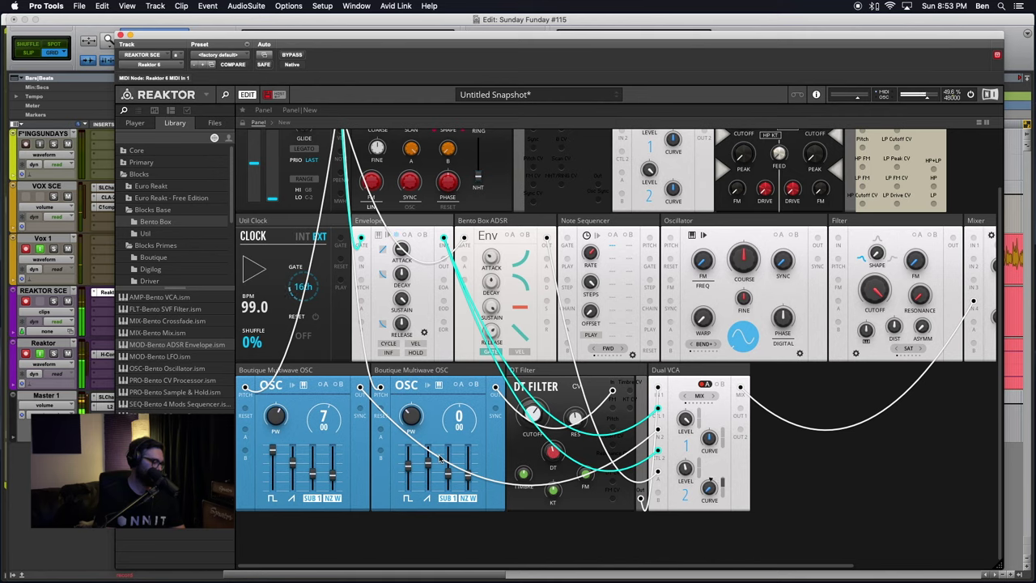
{"action": "mouse_move", "coordinate": [532, 413]}
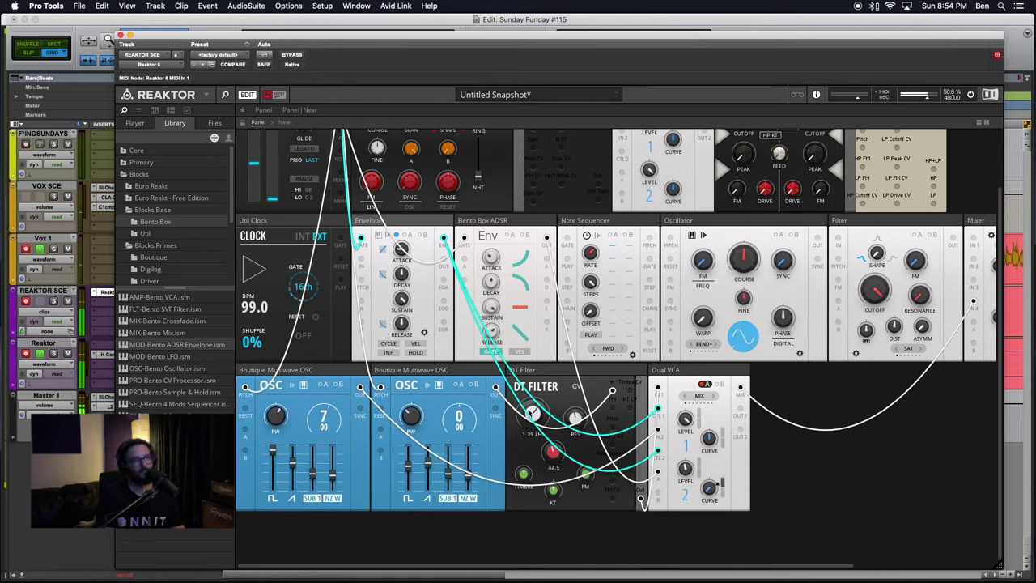
{"action": "left_click_drag", "start_coordinate": [532, 413], "coordinate": [420, 324]}
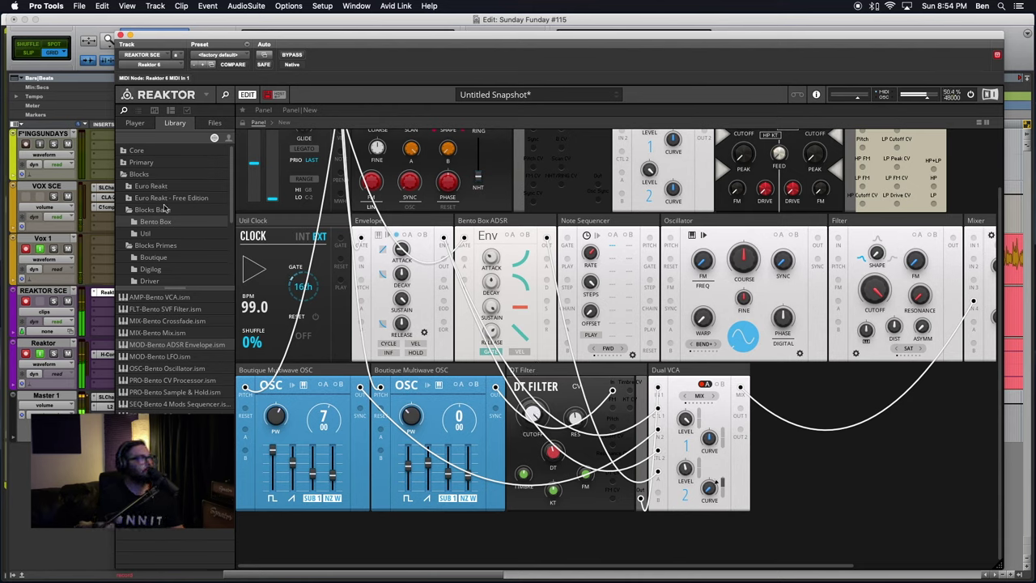
Step: Insert the FLT-Monark Filter between the two Boutique oscillators and route the first oscillator through it into the lower Dual VCA's In 2
{"action": "scroll", "coordinate": [159, 259], "scroll_direction": "down", "scroll_amount": 5}
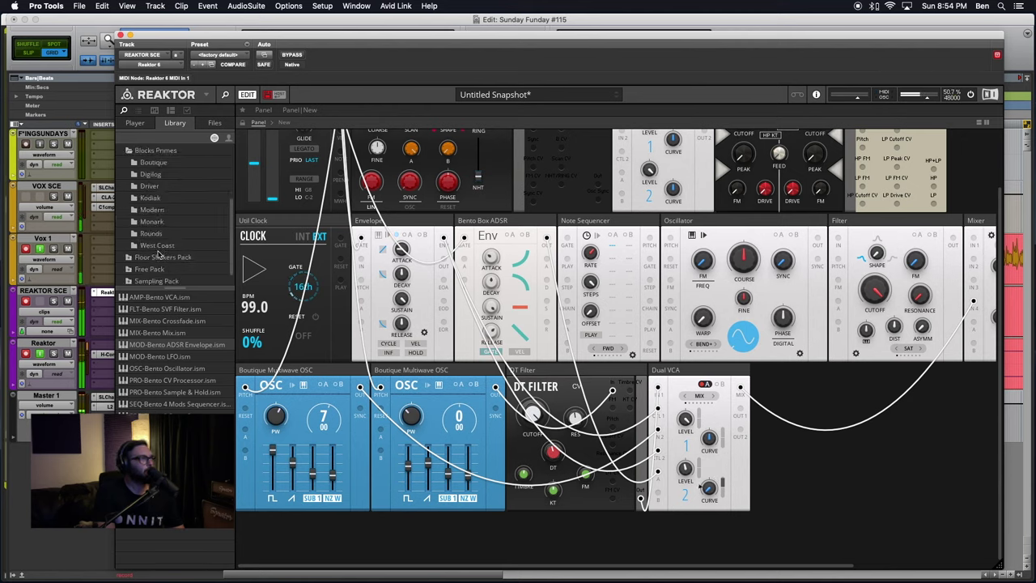
{"action": "left_click", "coordinate": [159, 222]}
{"action": "left_click_drag", "start_coordinate": [139, 299], "coordinate": [460, 369]}
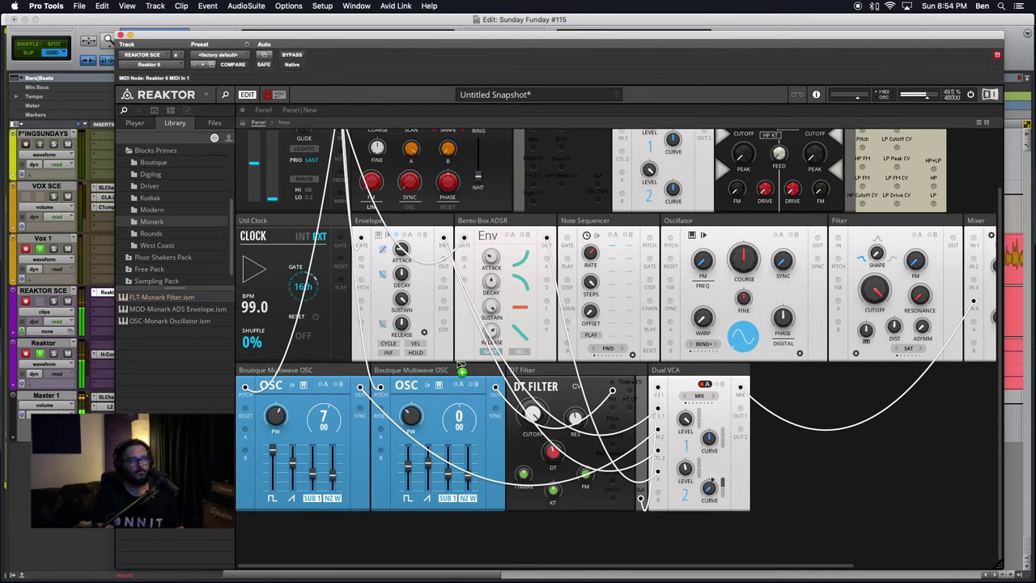
{"action": "left_click_drag", "start_coordinate": [461, 370], "coordinate": [366, 408]}
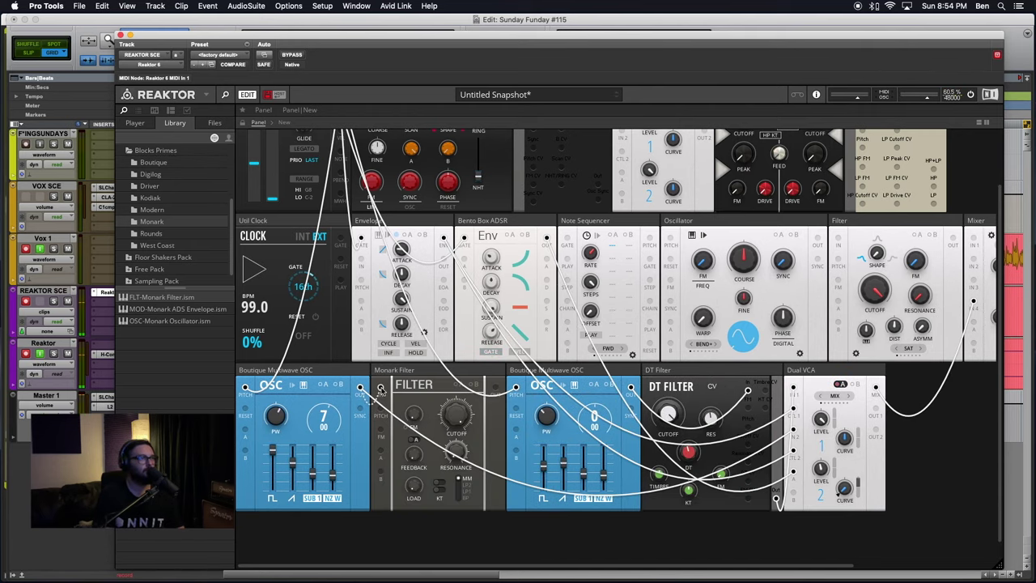
{"action": "left_click_drag", "start_coordinate": [380, 390], "coordinate": [380, 389]}
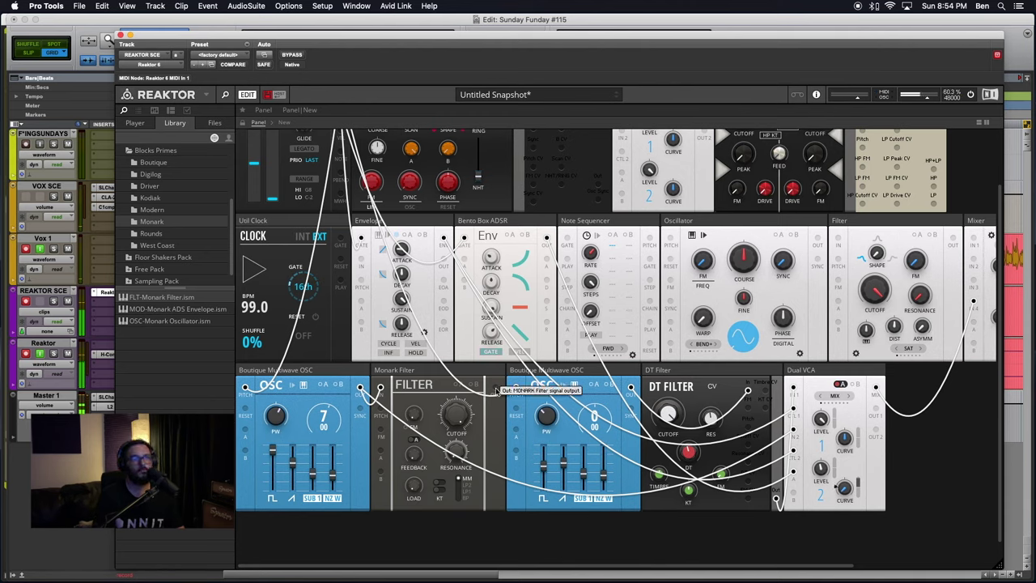
{"action": "left_click_drag", "start_coordinate": [496, 391], "coordinate": [794, 434]}
{"action": "scroll", "coordinate": [449, 482], "scroll_direction": "right", "scroll_amount": 5}
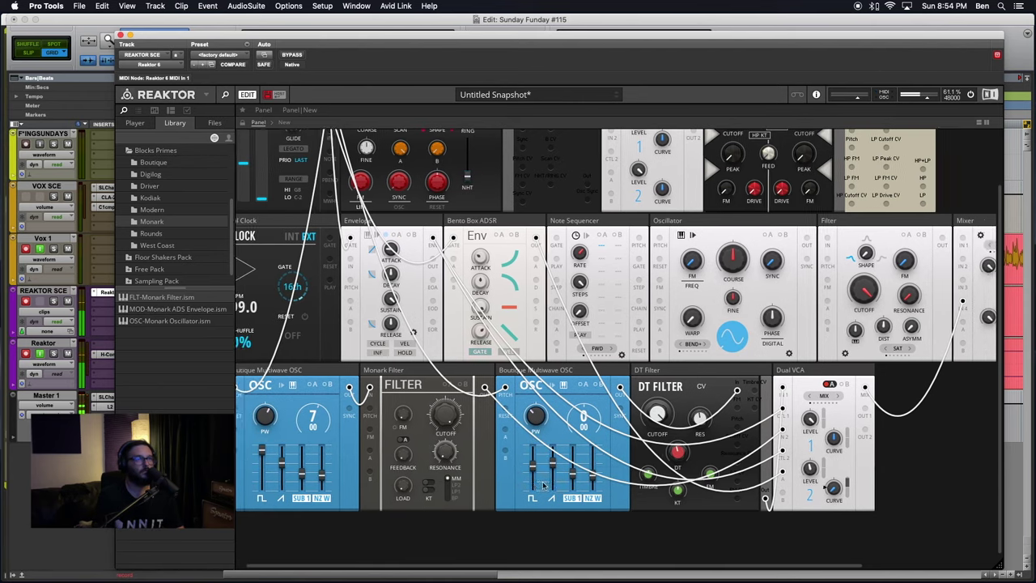
{"action": "scroll", "coordinate": [449, 481], "scroll_direction": "up", "scroll_amount": 2}
{"action": "scroll", "coordinate": [453, 482], "scroll_direction": "left", "scroll_amount": 5}
{"action": "scroll", "coordinate": [453, 482], "scroll_direction": "down", "scroll_amount": 2}
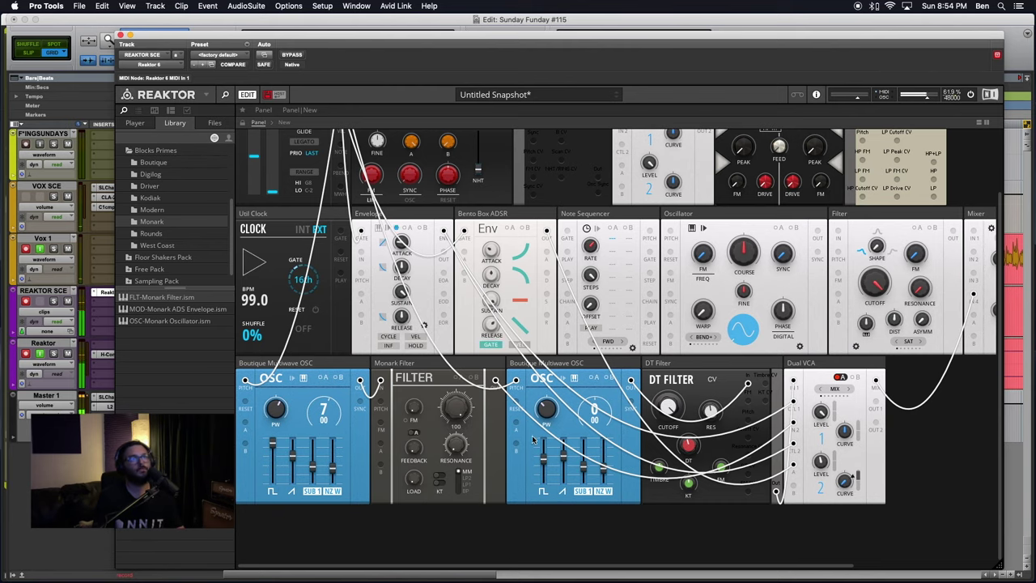
{"action": "scroll", "coordinate": [533, 438], "scroll_direction": "right", "scroll_amount": 1}
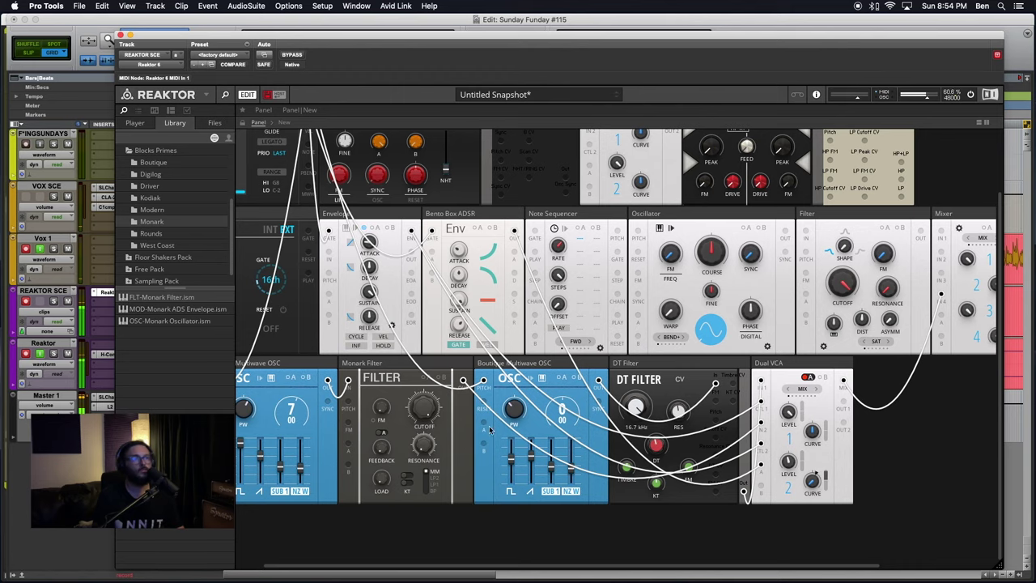
{"action": "scroll", "coordinate": [483, 428], "scroll_direction": "left", "scroll_amount": 1}
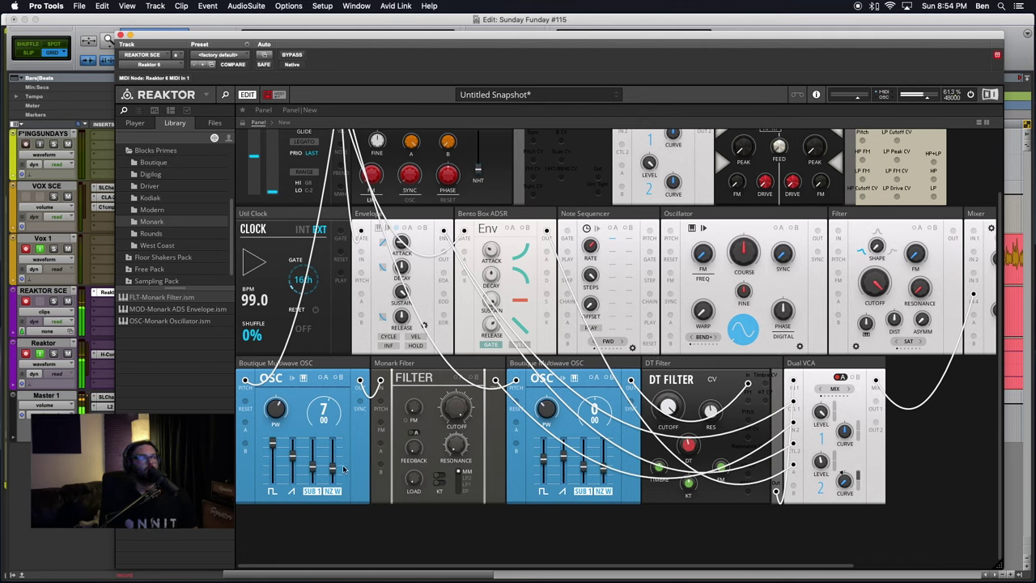
Step: Adjust the first Boutique oscillator's noise level and the second oscillator's pulse wave level
{"action": "left_click_drag", "start_coordinate": [334, 474], "coordinate": [331, 464]}
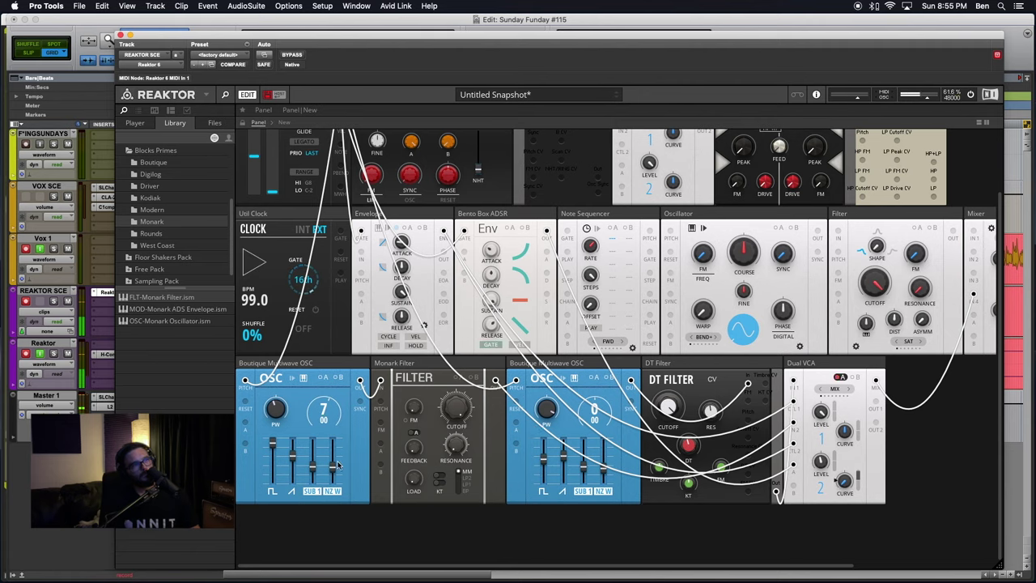
{"action": "left_click_drag", "start_coordinate": [332, 467], "coordinate": [331, 485]}
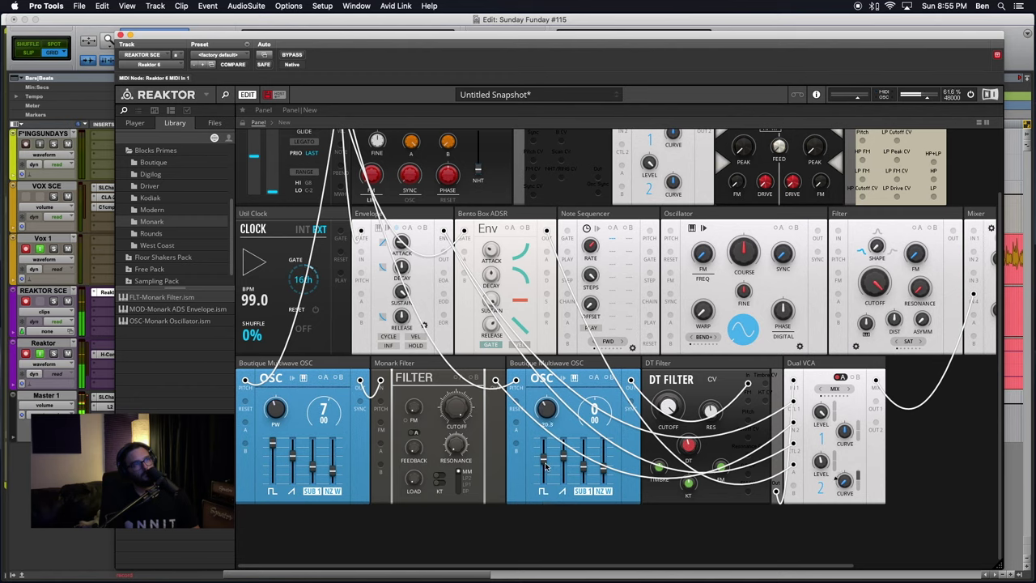
{"action": "left_click_drag", "start_coordinate": [544, 465], "coordinate": [542, 473]}
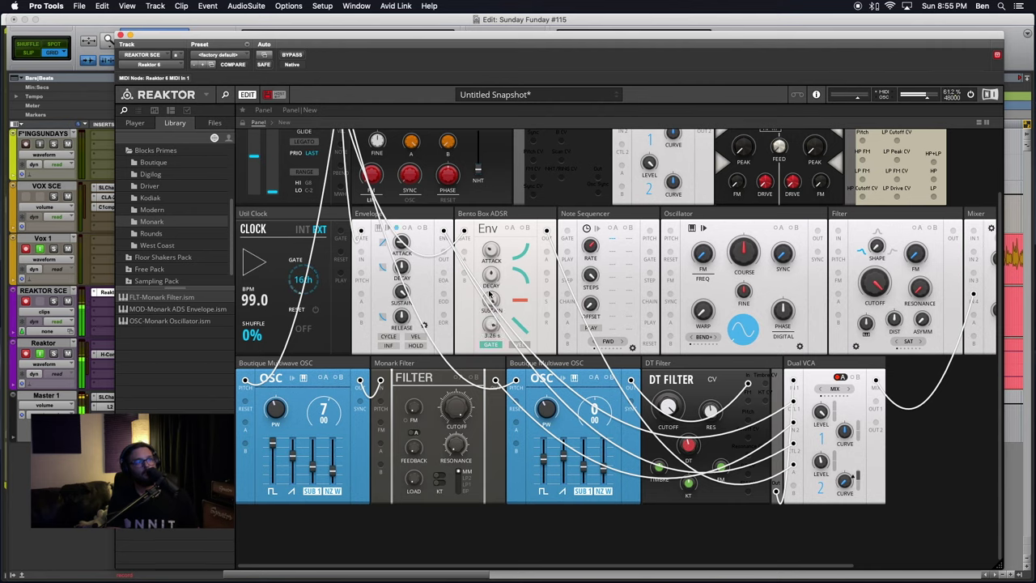
{"action": "mouse_move", "coordinate": [419, 417]}
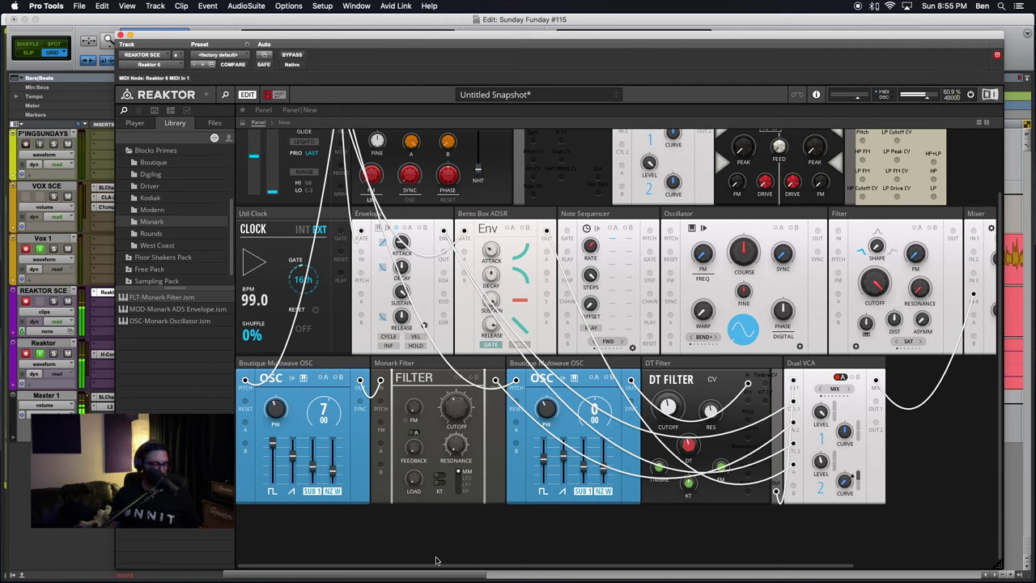
Step: Set the Monark Filter's cutoff to 84.1 and adjust the first Boutique oscillator's pulse width
{"action": "scroll", "coordinate": [556, 558], "scroll_direction": "up", "scroll_amount": 3}
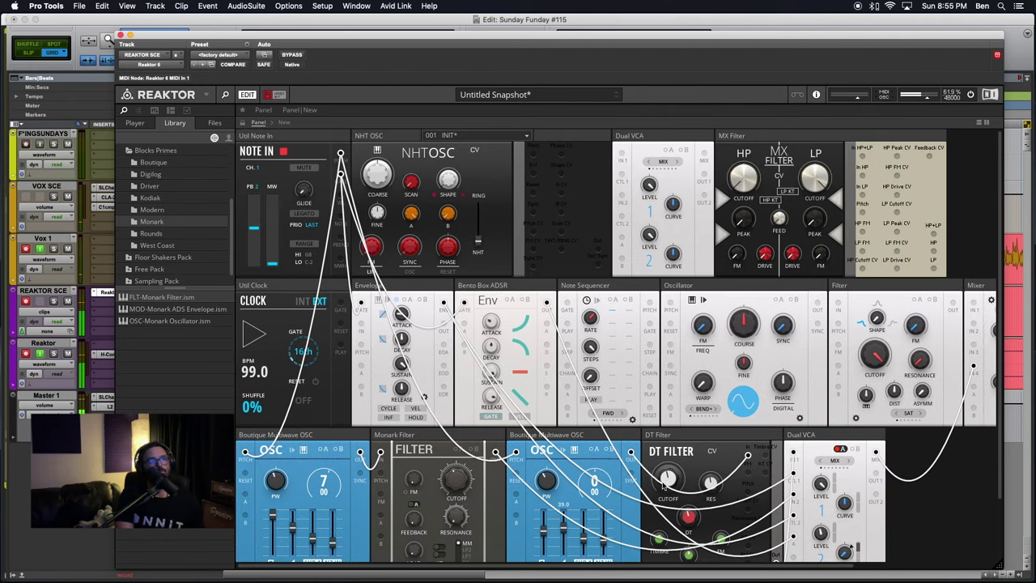
{"action": "scroll", "coordinate": [555, 513], "scroll_direction": "down", "scroll_amount": 3}
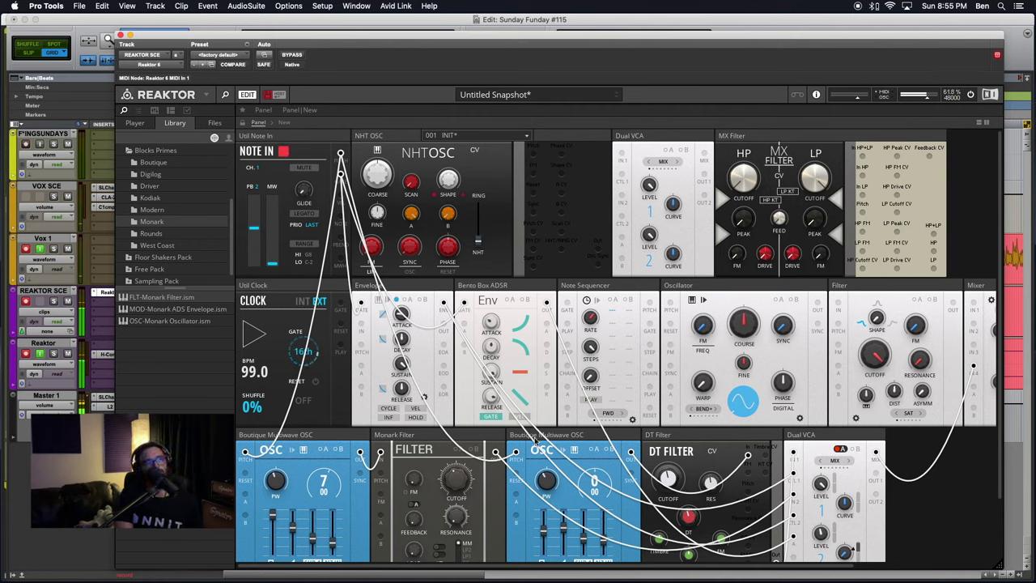
{"action": "left_click_drag", "start_coordinate": [458, 463], "coordinate": [461, 437]}
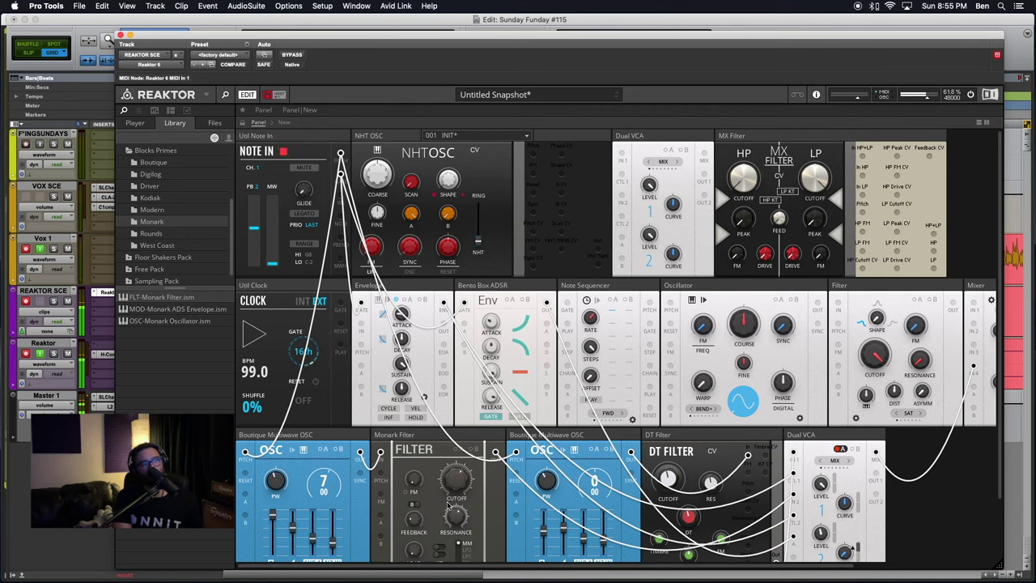
{"action": "left_click_drag", "start_coordinate": [459, 487], "coordinate": [437, 454]}
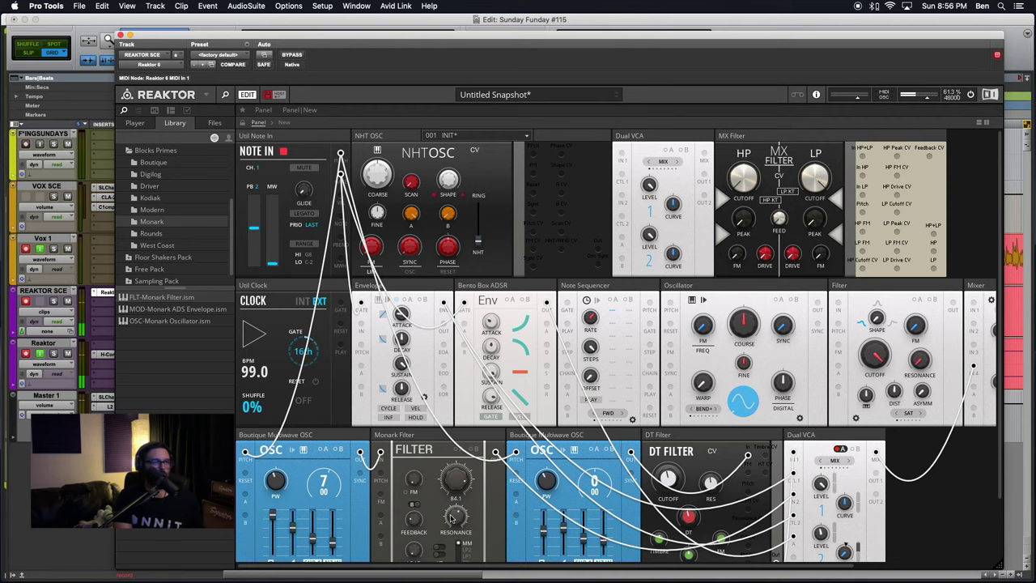
{"action": "scroll", "coordinate": [364, 518], "scroll_direction": "down", "scroll_amount": 3}
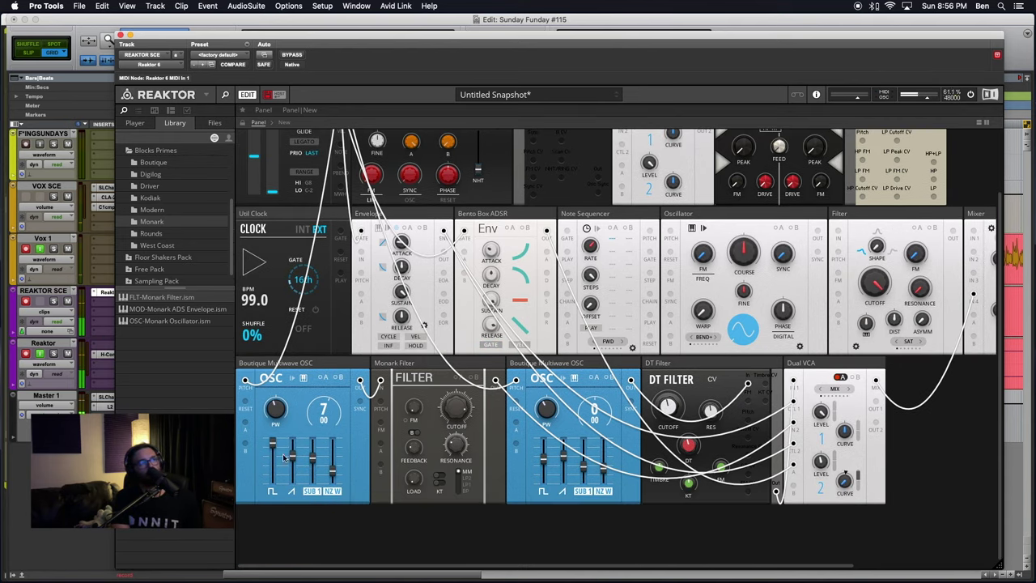
{"action": "mouse_move", "coordinate": [267, 422]}
{"action": "left_mouse_down"}
{"action": "mouse_move", "coordinate": [267, 453]}
{"action": "mouse_move", "coordinate": [264, 413]}
{"action": "left_mouse_up"}
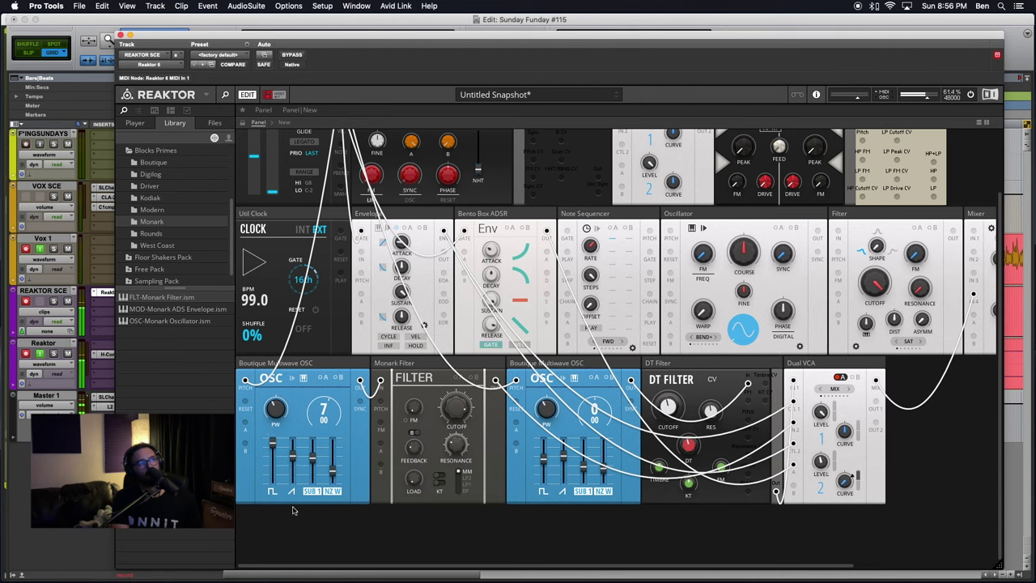
Step: Hide the library browser and move the Util Level Stereo block into the bottom row beside the lower Dual VCA
{"action": "mouse_move", "coordinate": [296, 461]}
{"action": "scroll", "coordinate": [336, 448], "scroll_direction": "up", "scroll_amount": 3}
{"action": "scroll", "coordinate": [336, 448], "scroll_direction": "right", "scroll_amount": 1}
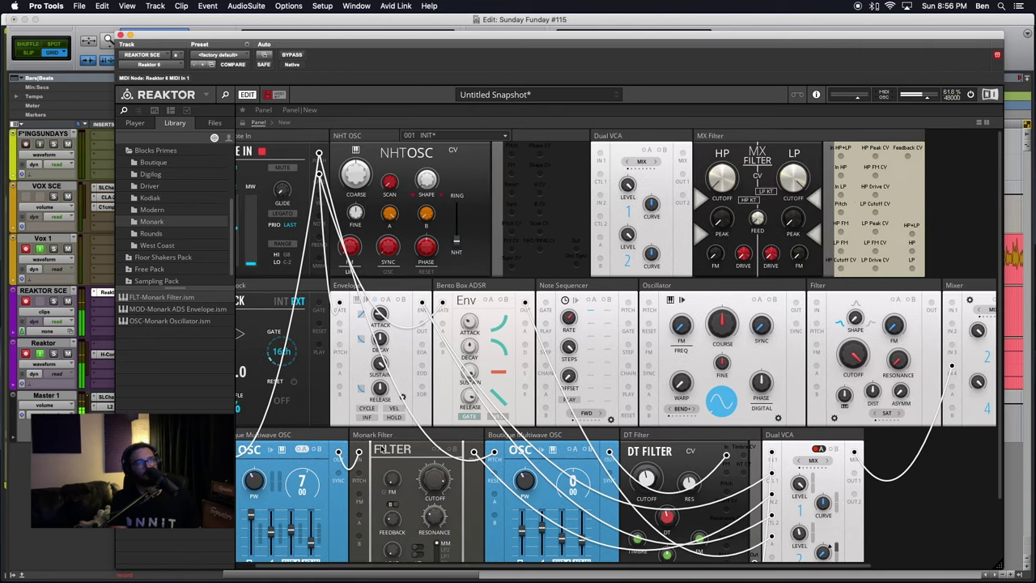
{"action": "scroll", "coordinate": [479, 437], "scroll_direction": "right", "scroll_amount": 6}
{"action": "scroll", "coordinate": [479, 438], "scroll_direction": "down", "scroll_amount": 1}
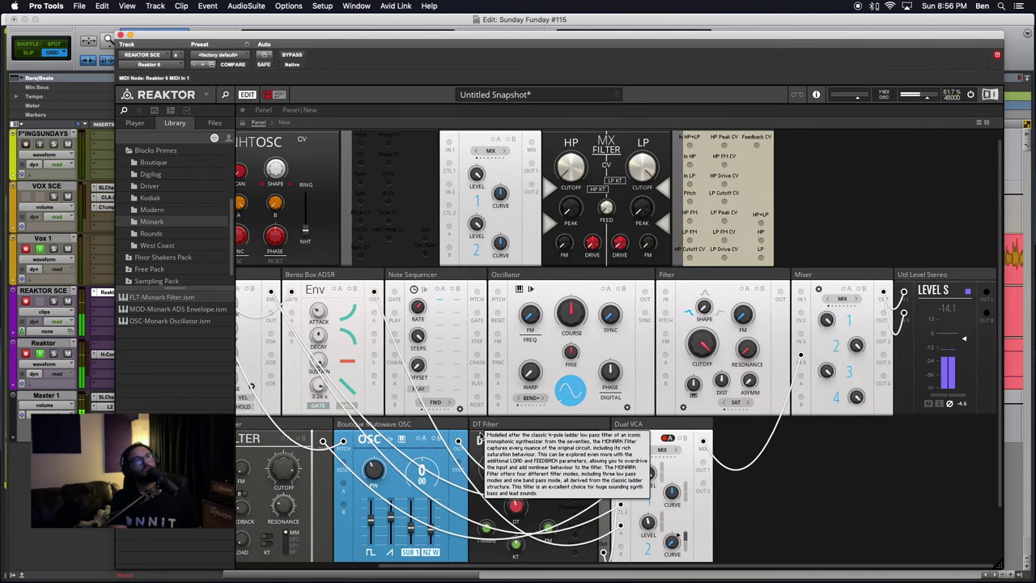
{"action": "scroll", "coordinate": [479, 438], "scroll_direction": "left", "scroll_amount": 7}
{"action": "scroll", "coordinate": [479, 438], "scroll_direction": "up", "scroll_amount": 1}
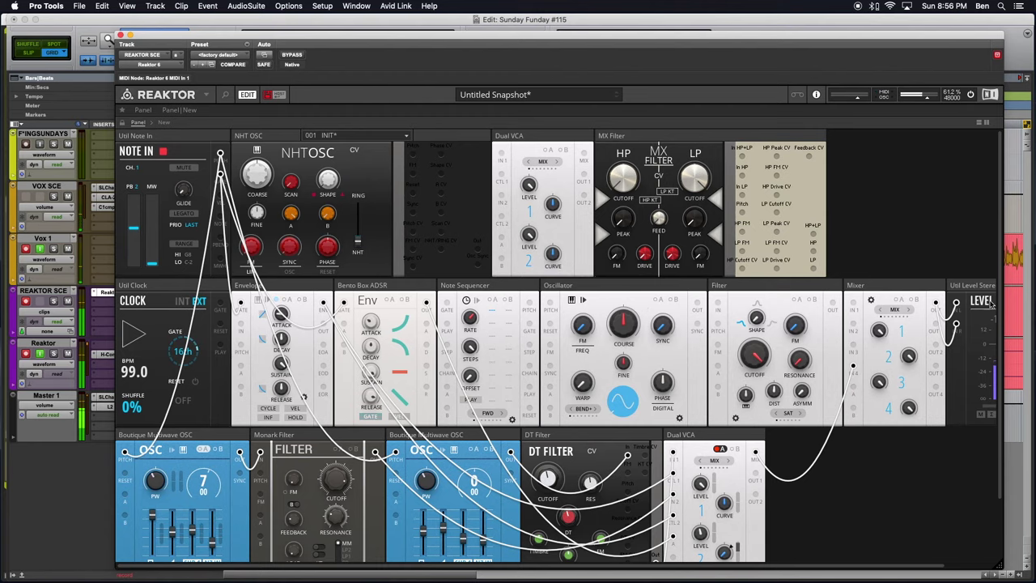
{"action": "scroll", "coordinate": [991, 302], "scroll_direction": "right", "scroll_amount": 3}
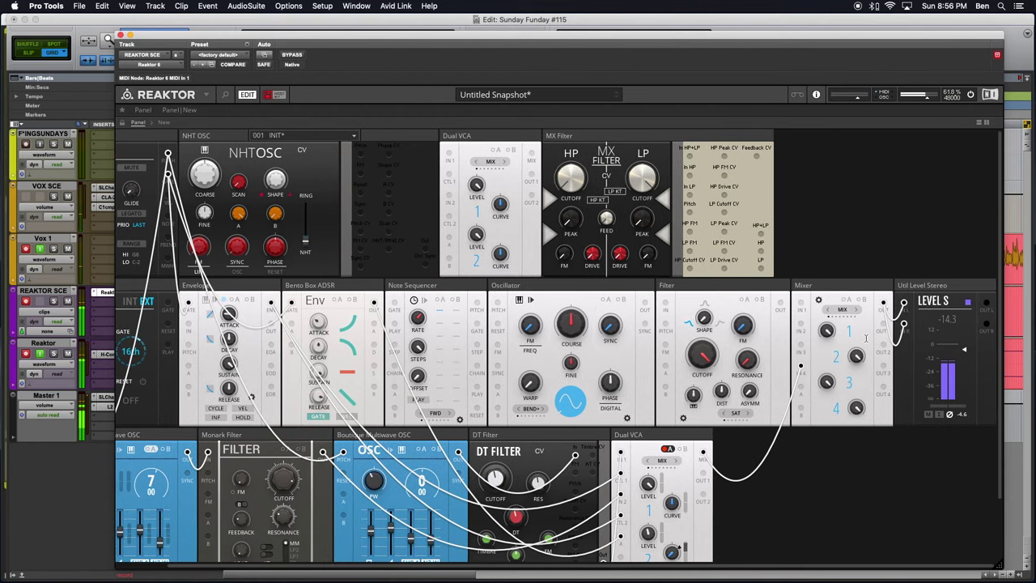
{"action": "scroll", "coordinate": [834, 328], "scroll_direction": "left", "scroll_amount": 1}
{"action": "left_click_drag", "start_coordinate": [930, 285], "coordinate": [753, 437]}
{"action": "scroll", "coordinate": [815, 293], "scroll_direction": "left", "scroll_amount": 3}
{"action": "scroll", "coordinate": [815, 293], "scroll_direction": "down", "scroll_amount": 3}
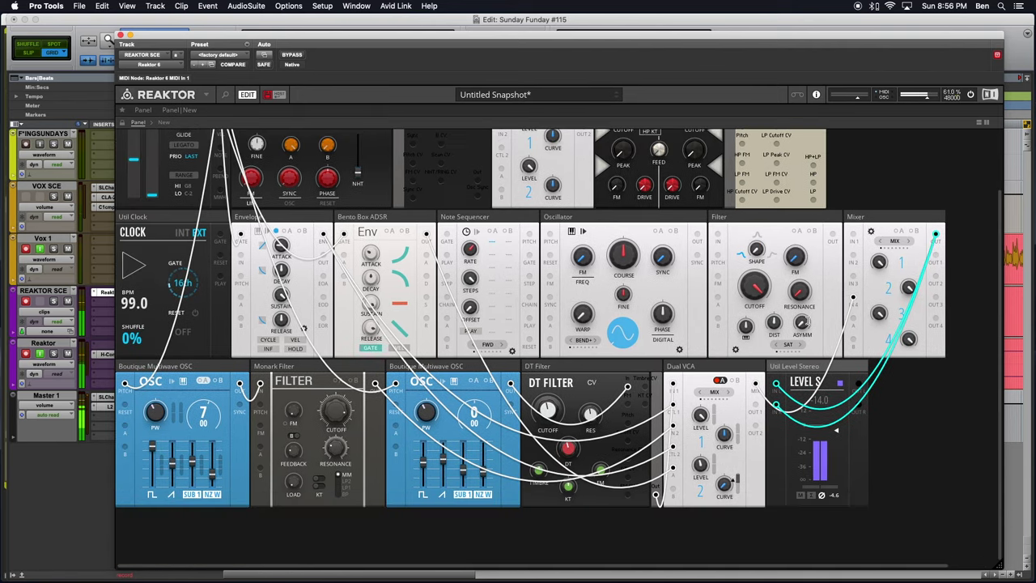
{"action": "scroll", "coordinate": [774, 402], "scroll_direction": "up", "scroll_amount": 3}
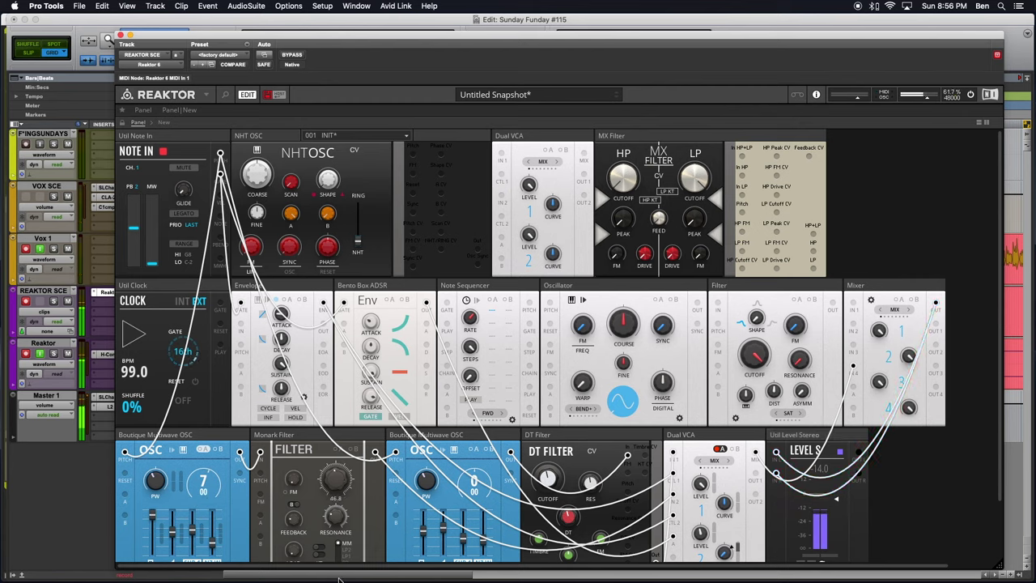
Step: Set the DT Filter's cutoff to 82.0 Hz and reposition the plug-in window higher on the screen
{"action": "left_click_drag", "start_coordinate": [548, 483], "coordinate": [548, 486]}
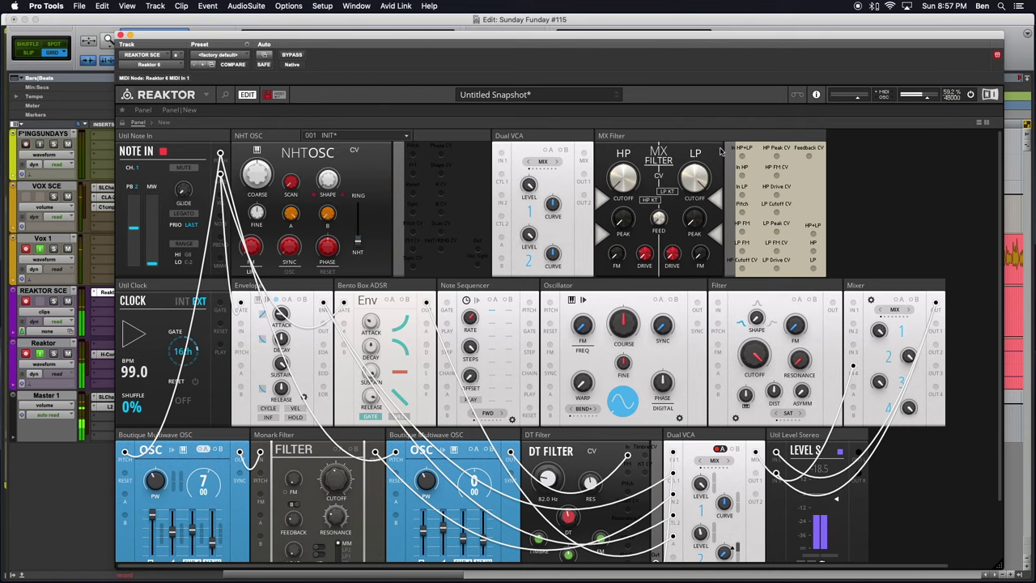
{"action": "left_click_drag", "start_coordinate": [500, 38], "coordinate": [485, 15]}
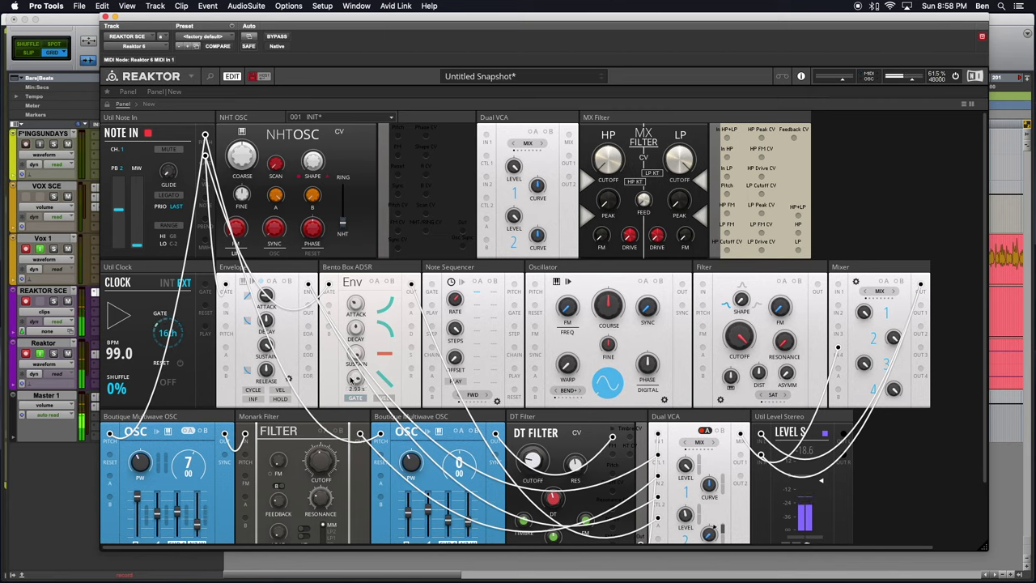
Step: Fine-tune the release time of the Bento Box ADSR
{"action": "mouse_move", "coordinate": [351, 399]}
{"action": "left_mouse_down"}
{"action": "mouse_move", "coordinate": [353, 429]}
{"action": "mouse_move", "coordinate": [343, 386]}
{"action": "left_mouse_up"}
{"action": "left_click_drag", "start_coordinate": [343, 381], "coordinate": [351, 375]}
{"action": "left_click_drag", "start_coordinate": [350, 375], "coordinate": [352, 377]}
{"action": "mouse_move", "coordinate": [350, 372]}
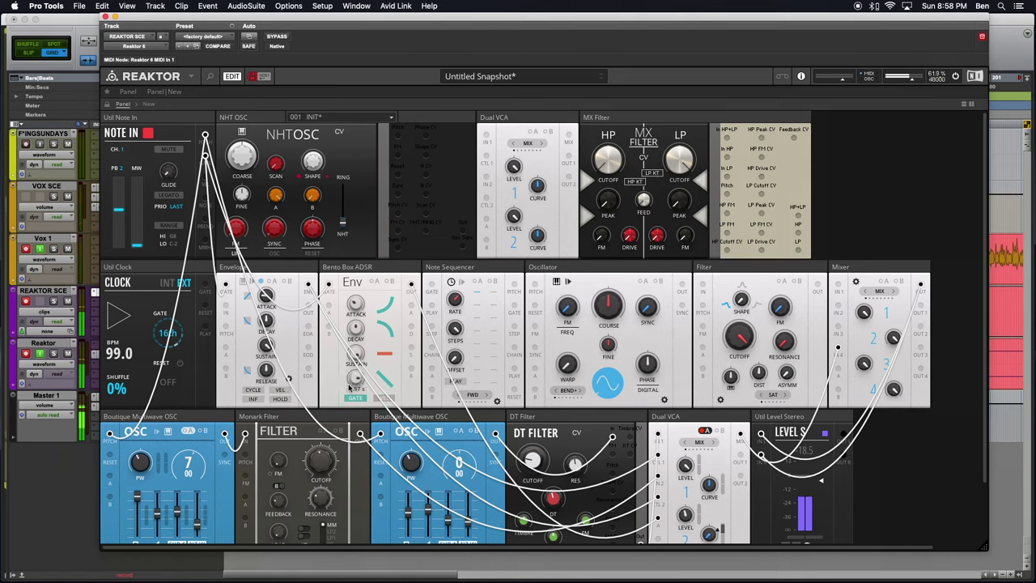
Step: Toggle the mute of the VOX SCE track in the Pro Tools session
{"action": "mouse_move", "coordinate": [324, 479]}
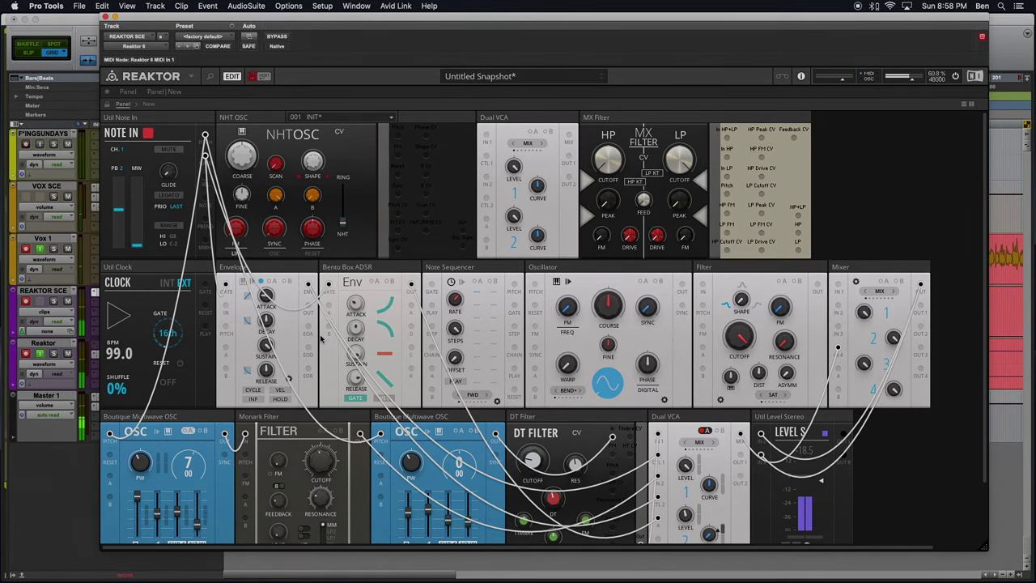
{"action": "left_click", "coordinate": [72, 197]}
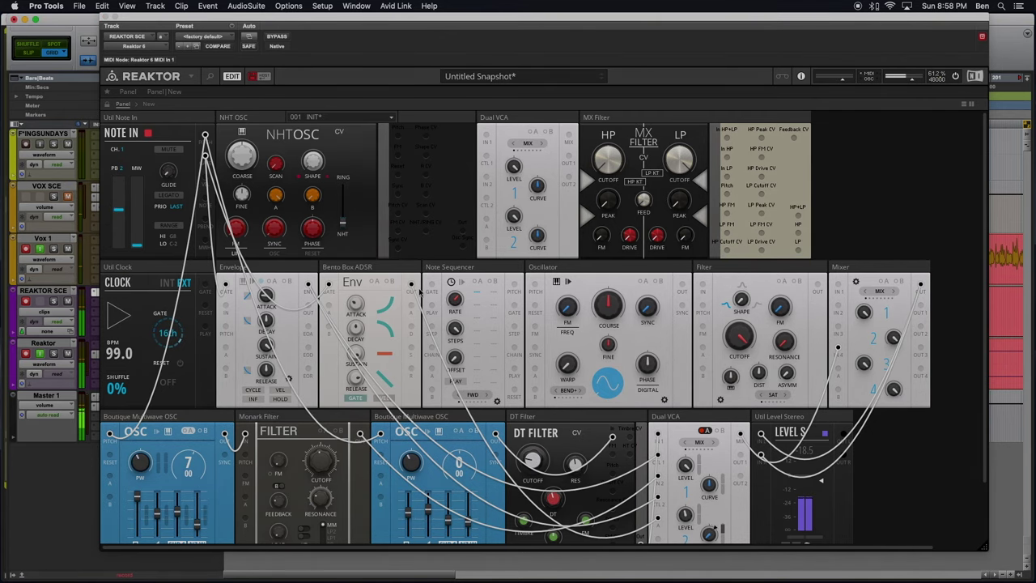